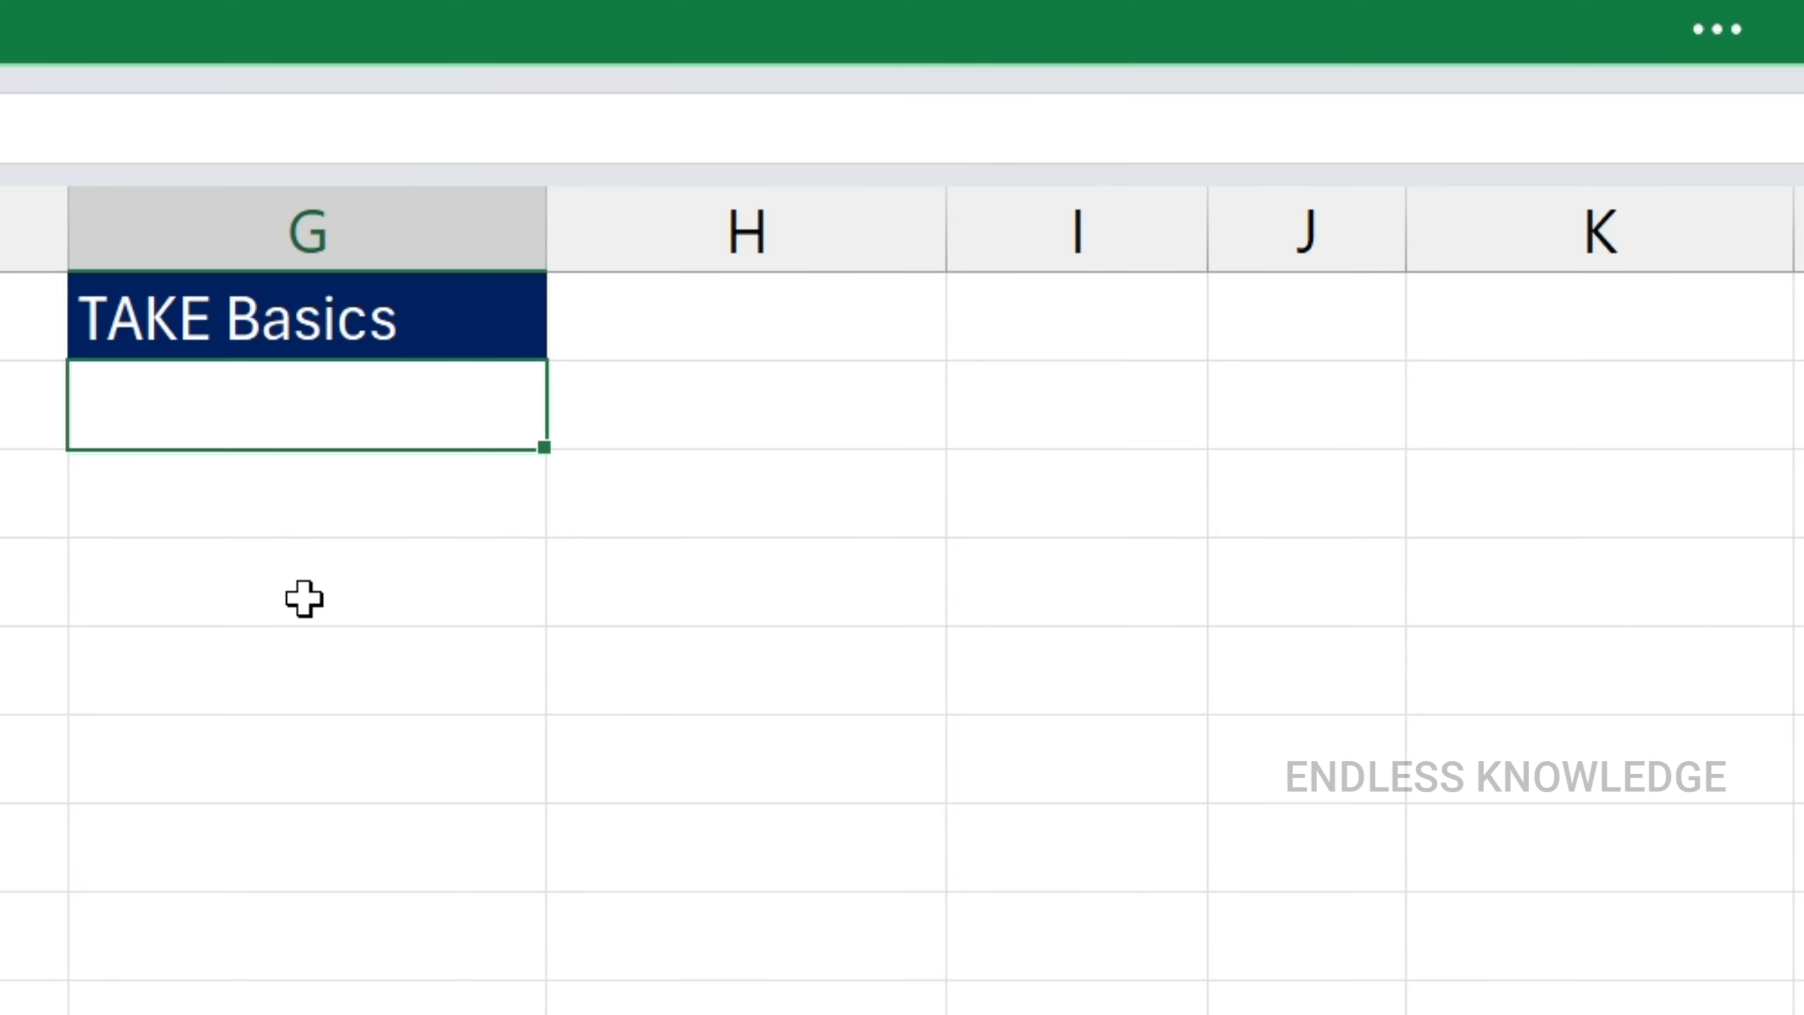
Enter =TAKE(A1:E21,6) in G2 to return the header and first five records of the sales data
{"action": "type", "text": "=ta"}
{"action": "key", "text": "Tab"}
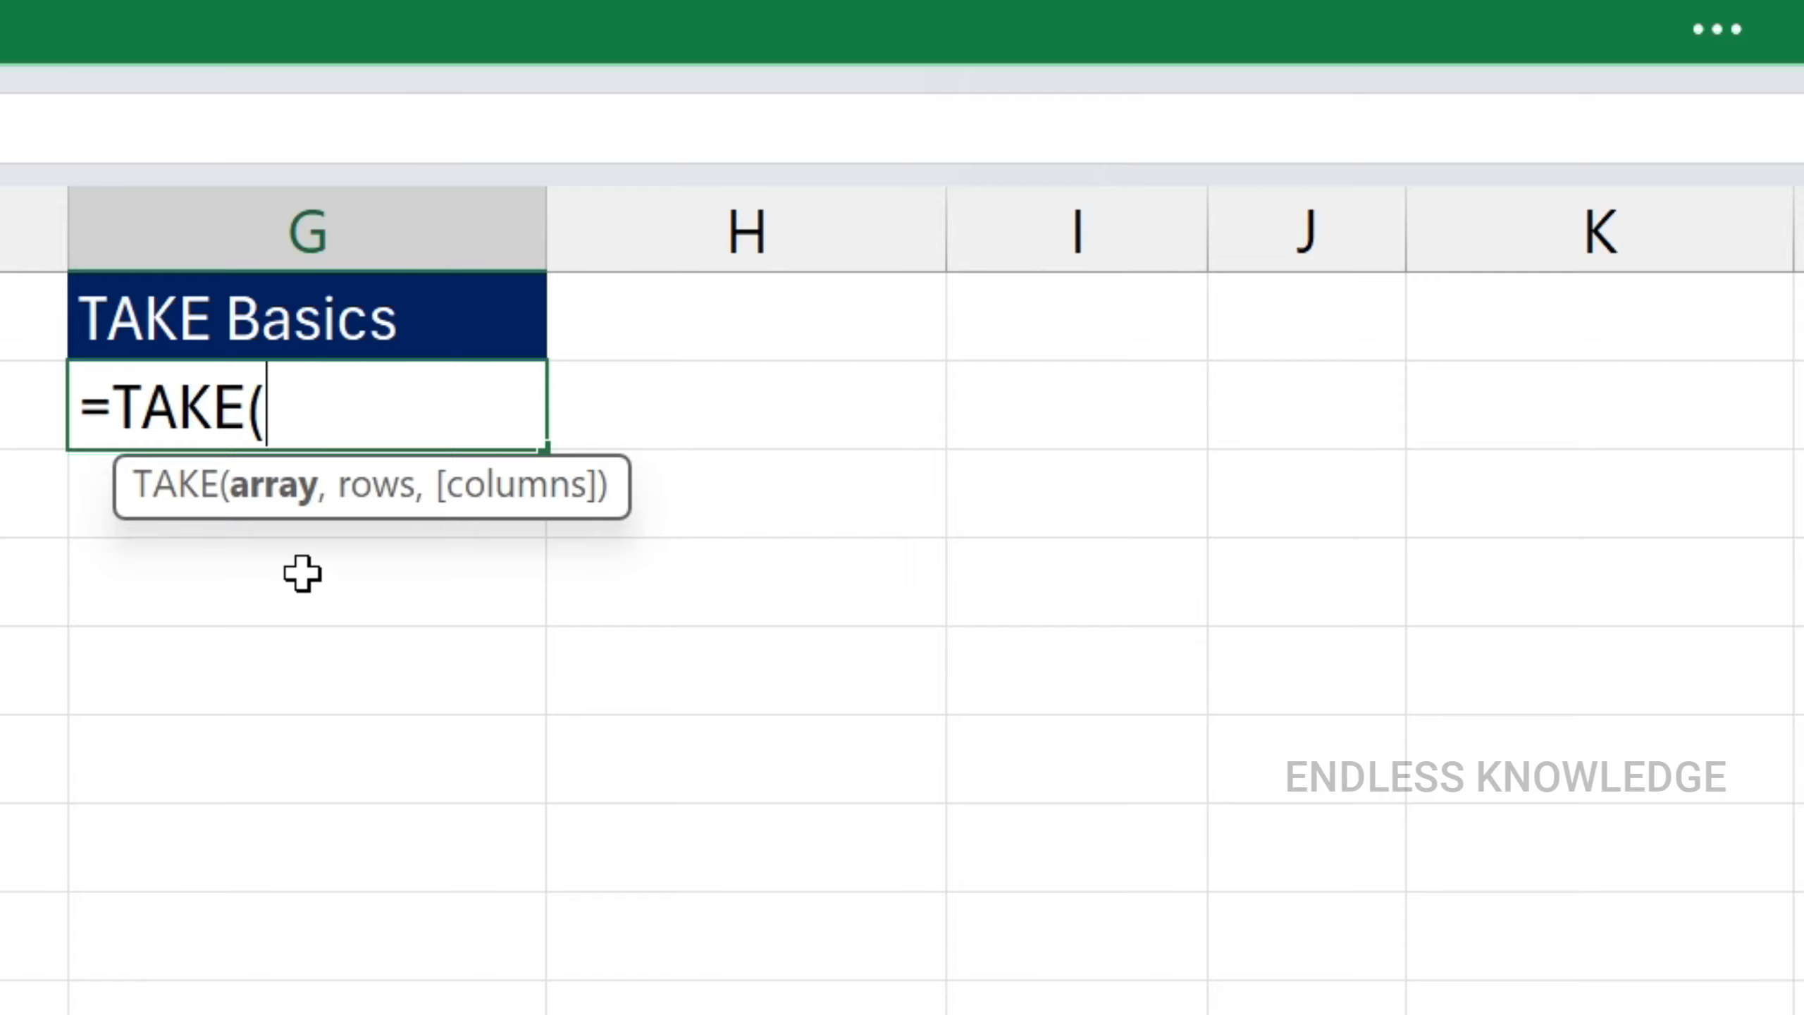
{"action": "type", "text": ",,"}
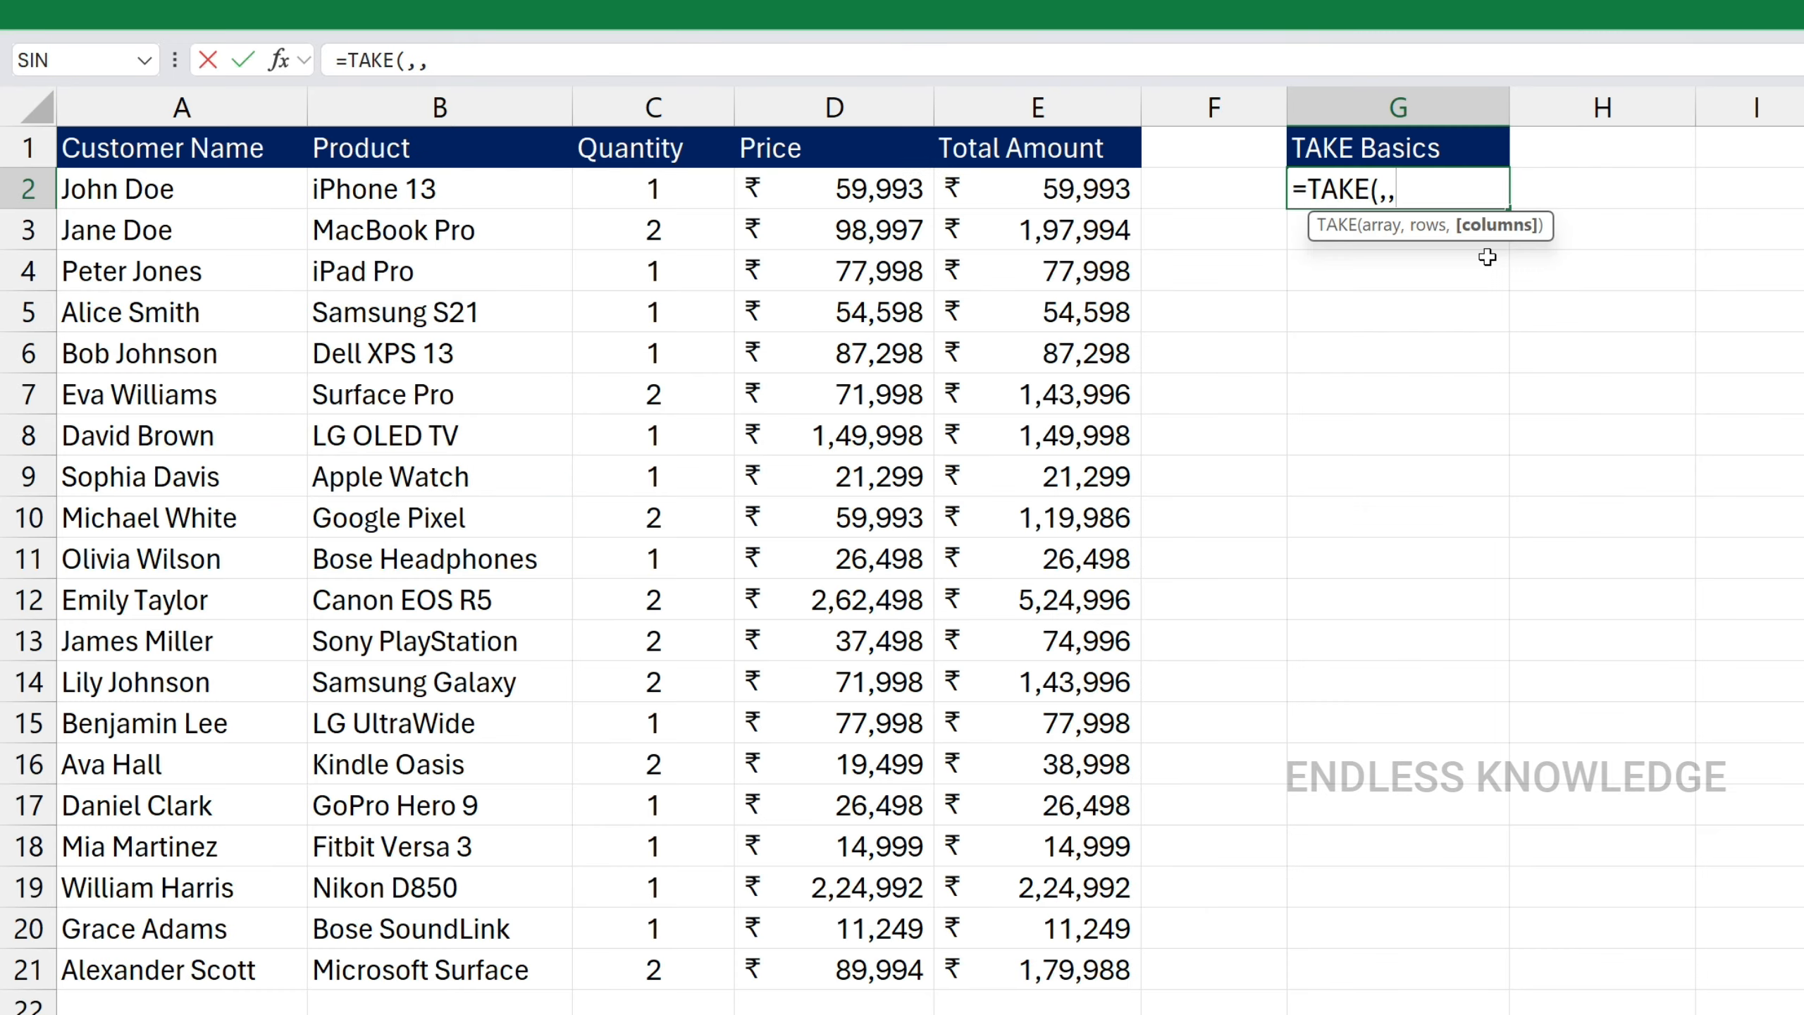
{"action": "key", "text": "BackSpace"}
{"action": "key", "text": "BackSpace"}
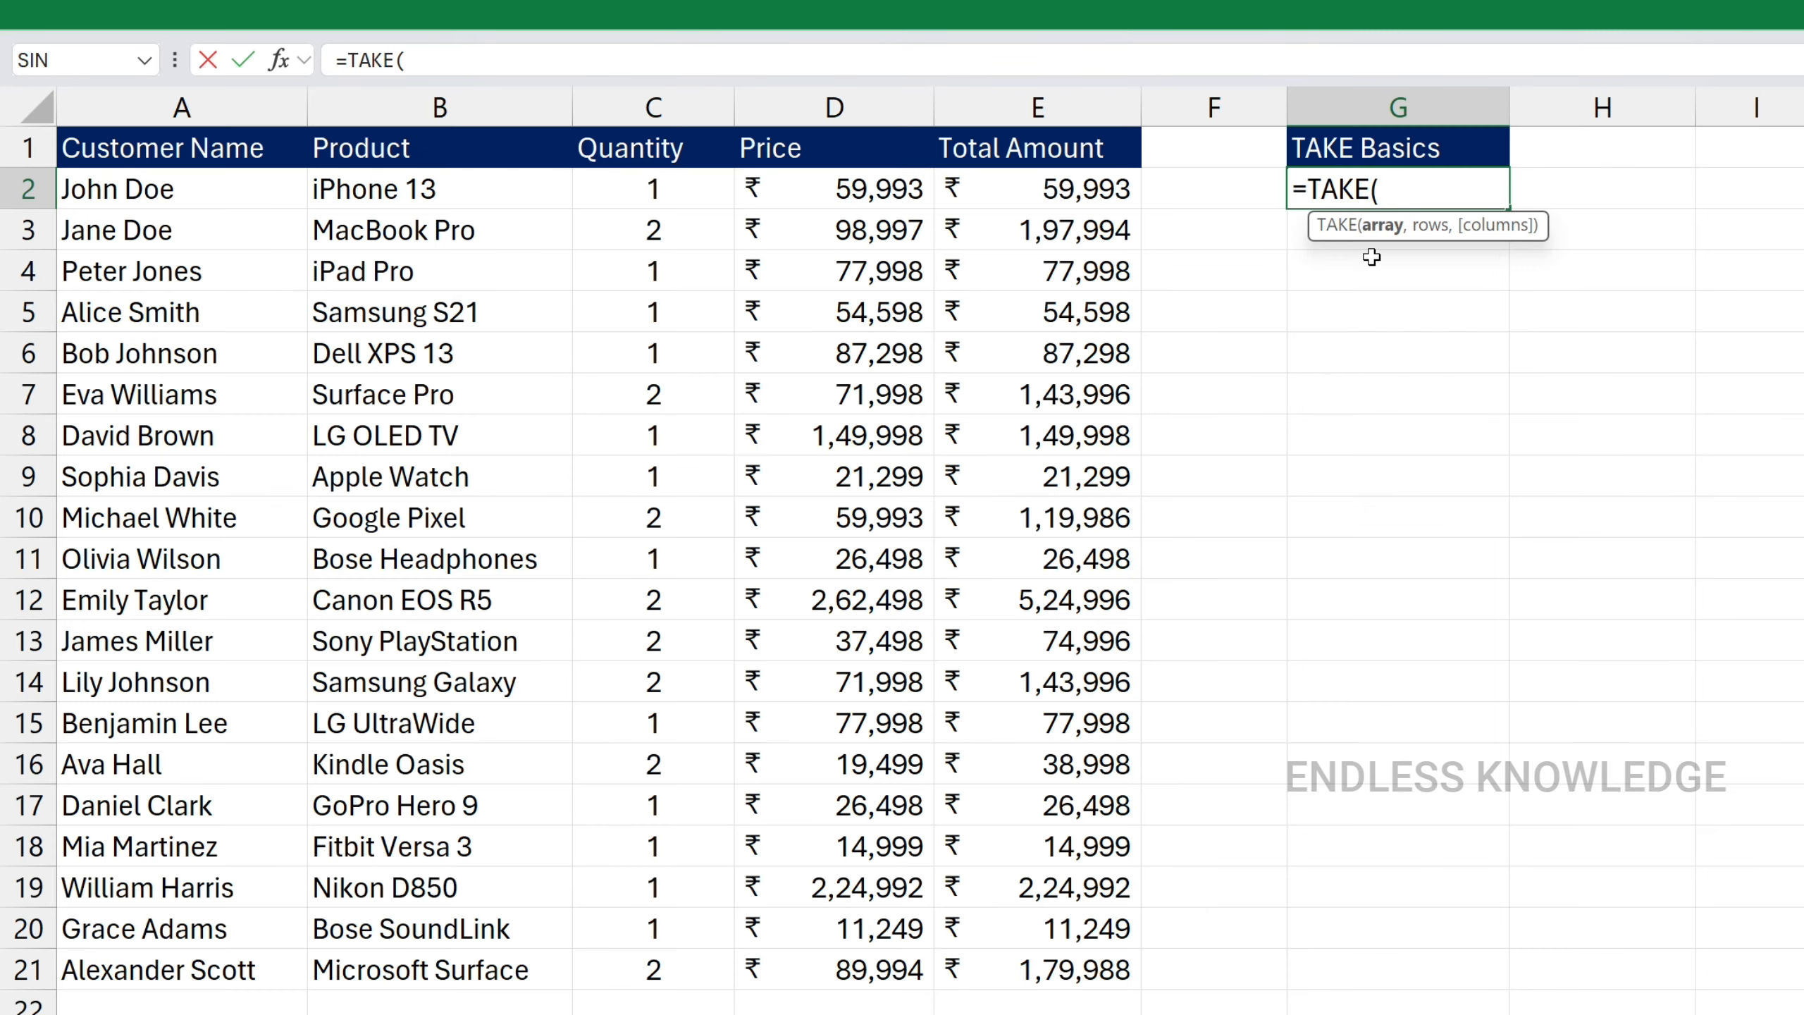
{"action": "left_click_drag", "start_coordinate": [116, 136], "coordinate": [1062, 972]}
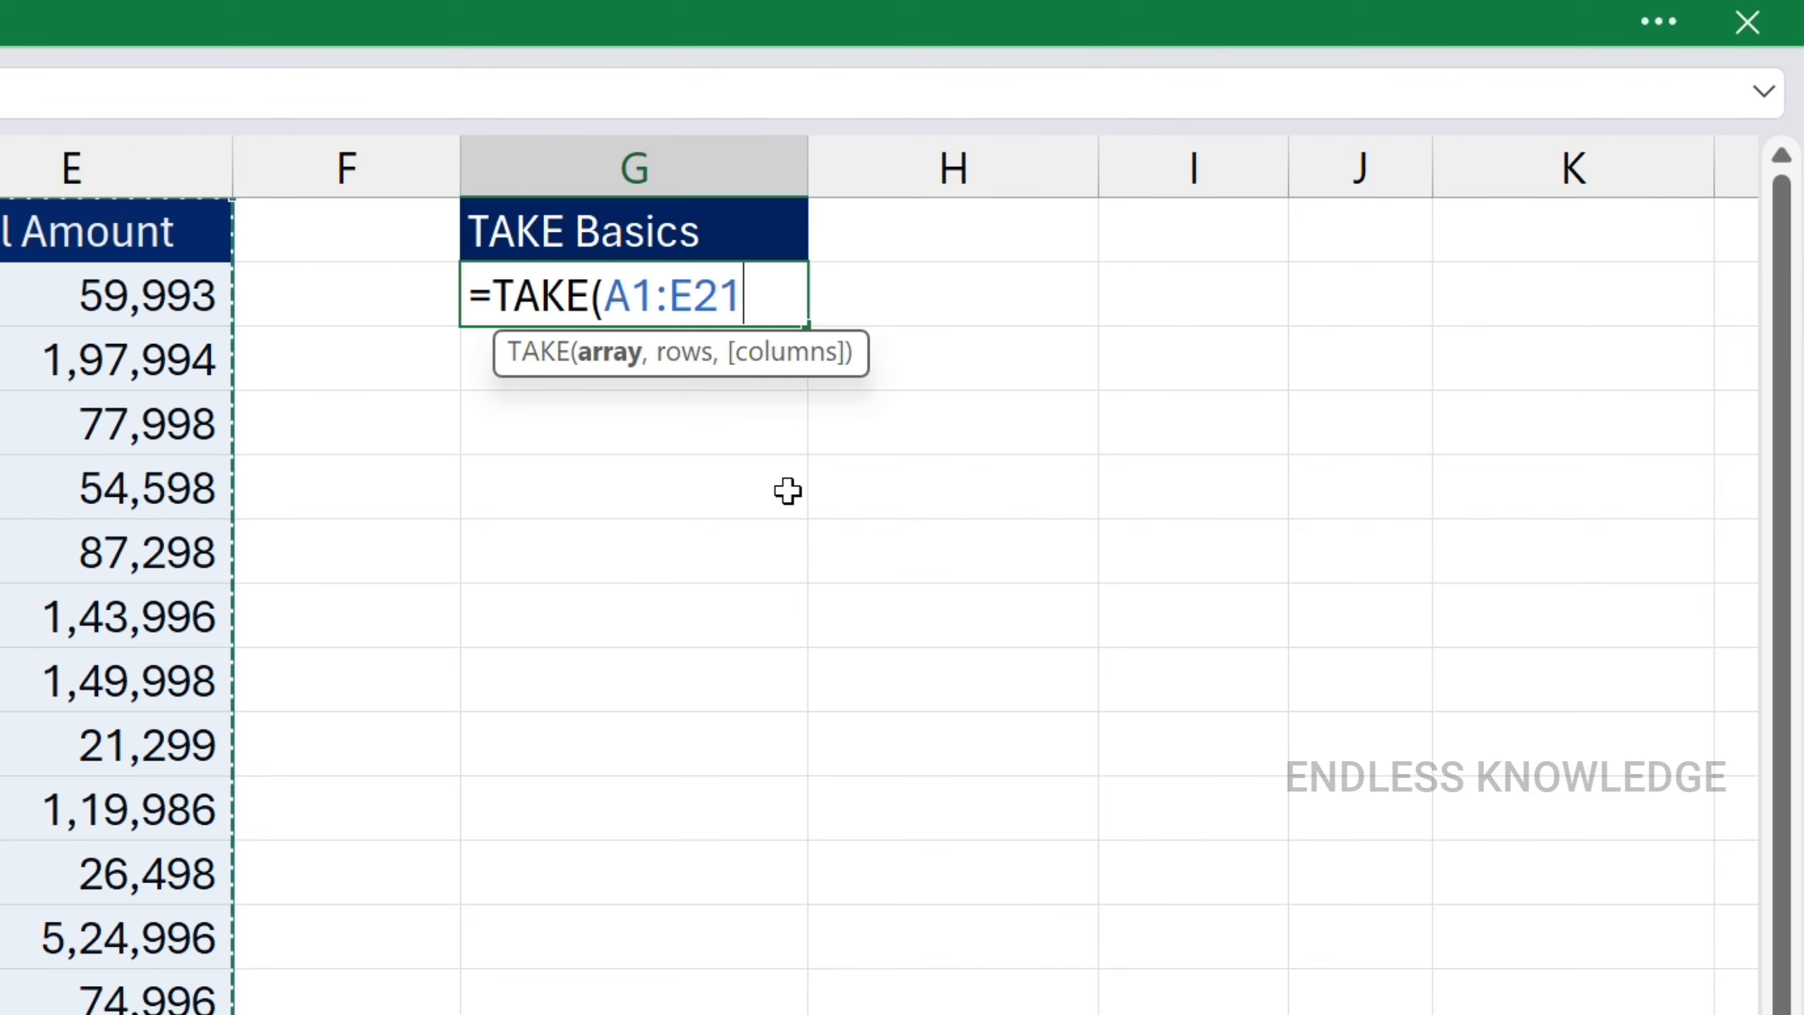
{"action": "type", "text": ","}
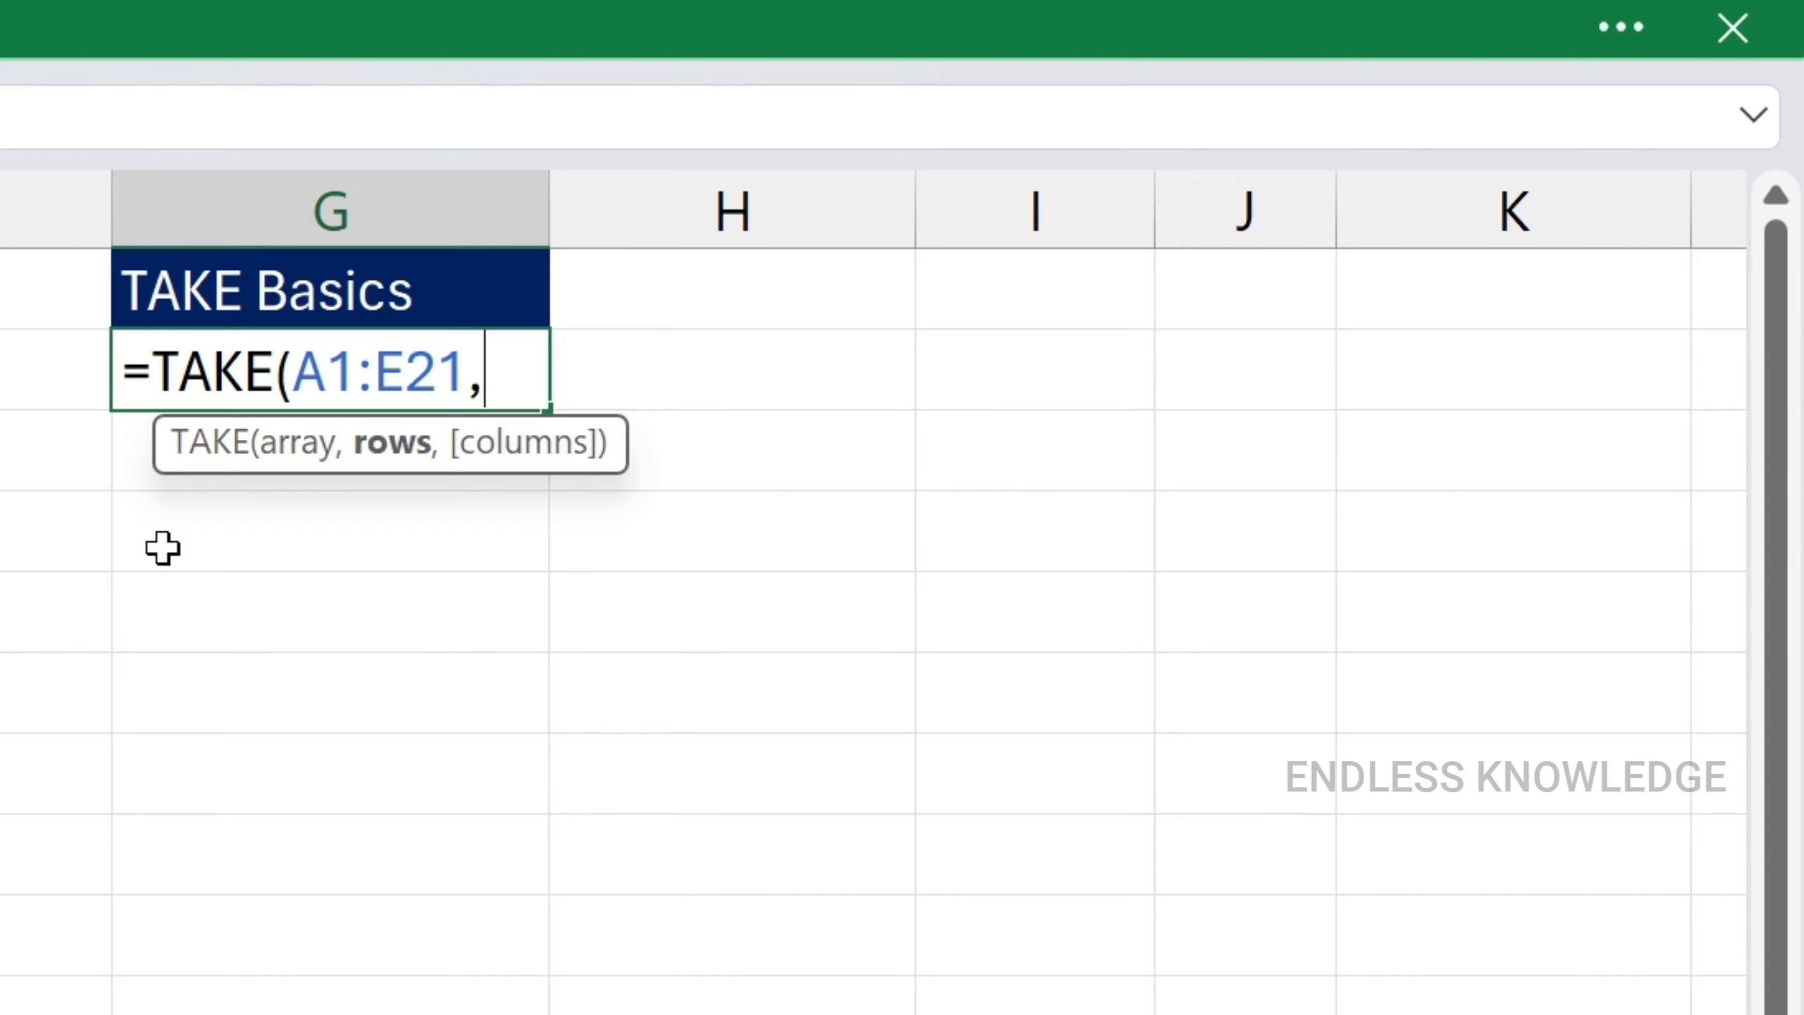
{"action": "type", "text": "6)"}
{"action": "key", "text": "Return"}
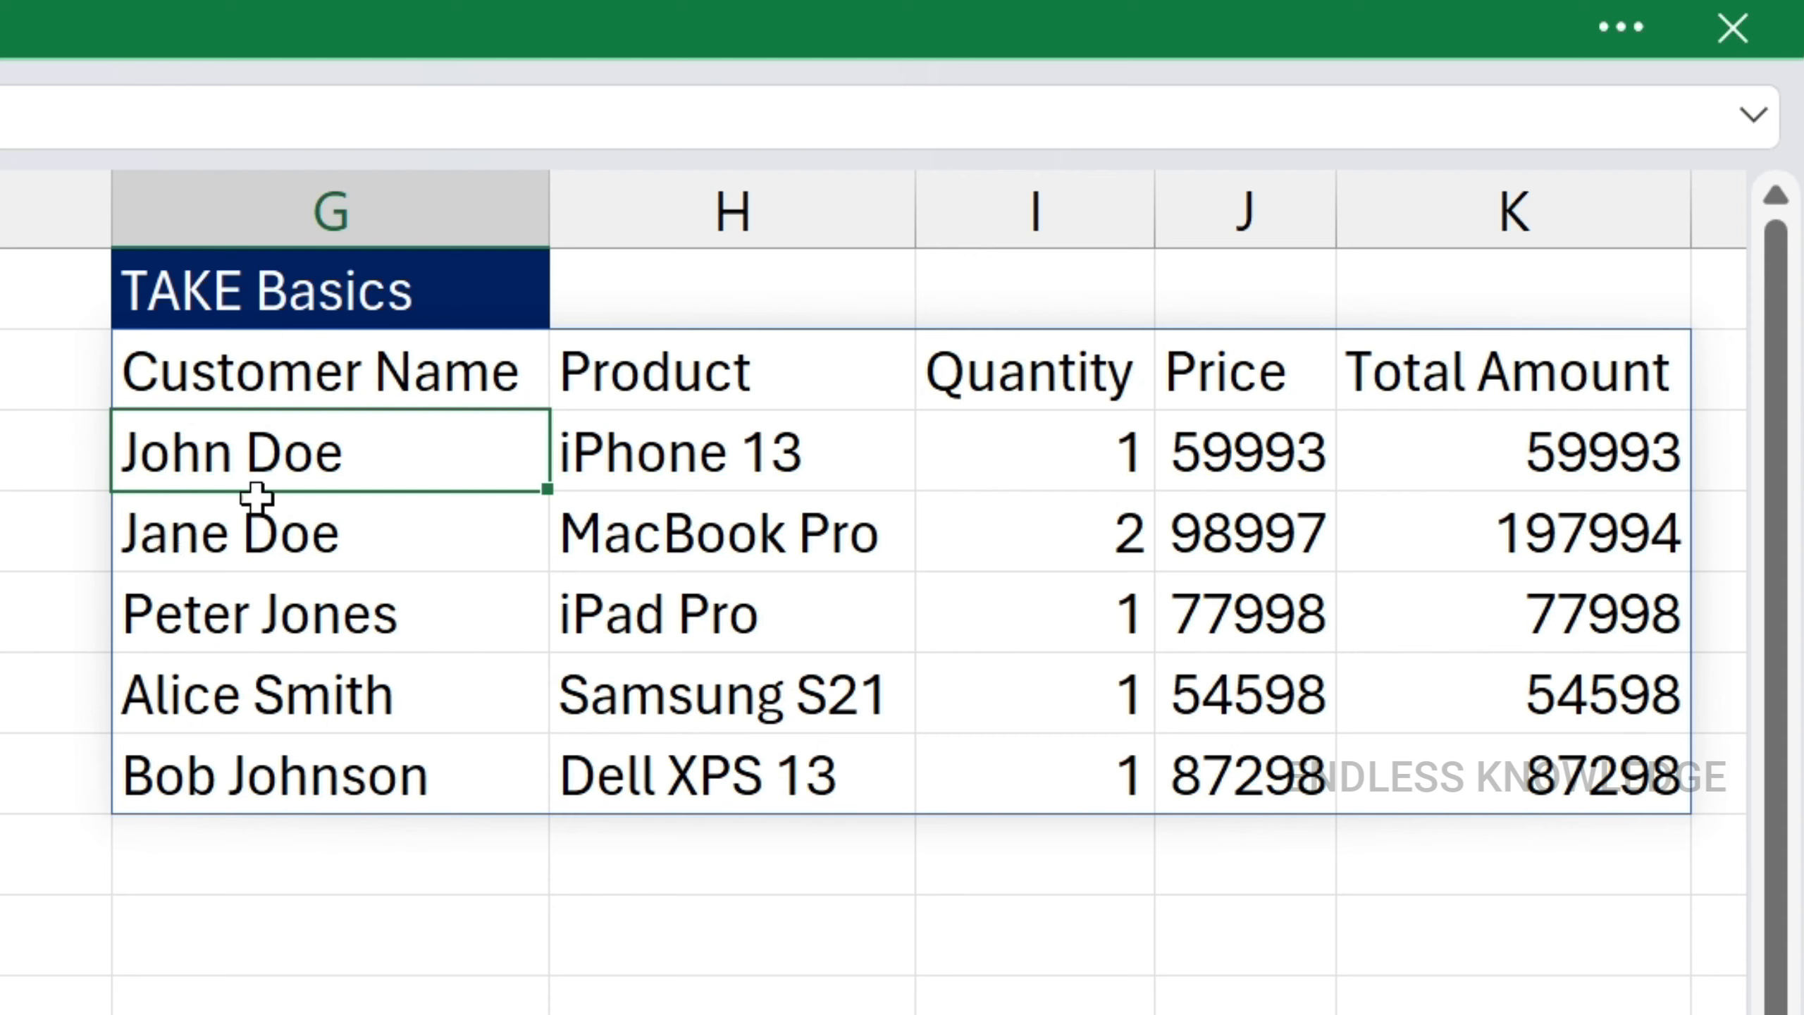
Set the rows argument of the TAKE formula in G2 to -5 to return the last five records
{"action": "left_click", "coordinate": [270, 382]}
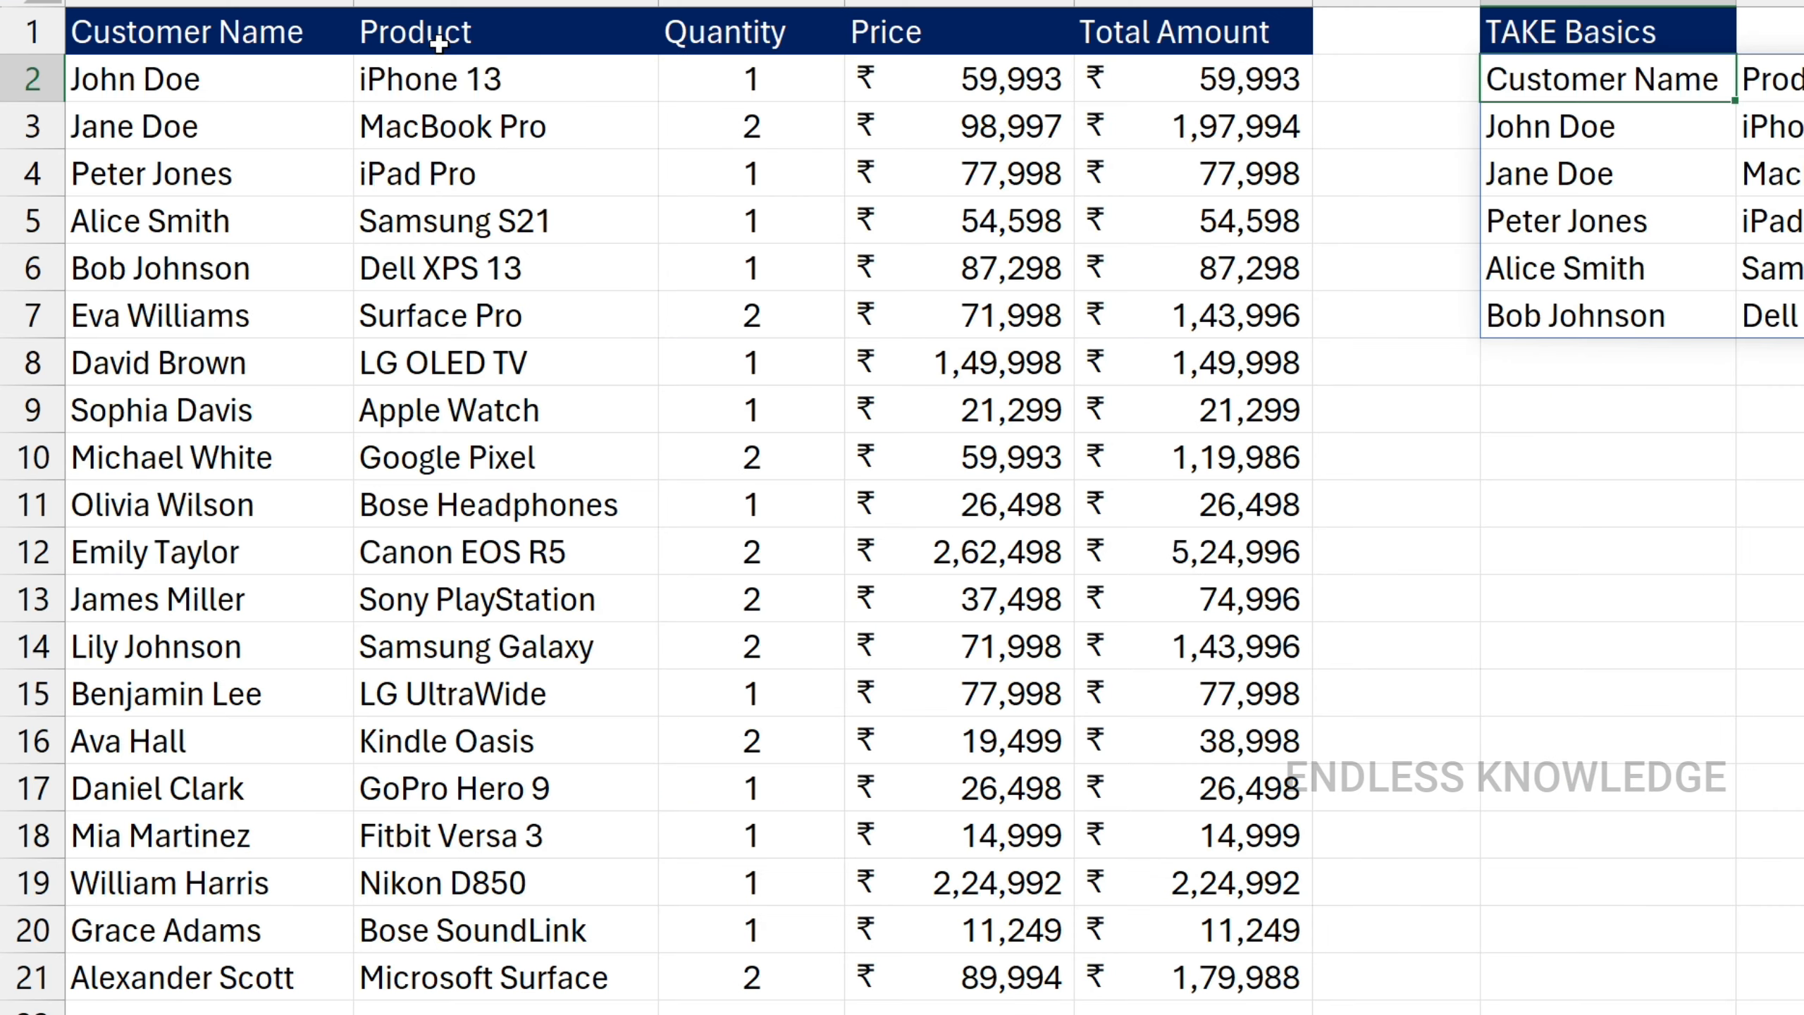
{"action": "left_click_drag", "start_coordinate": [423, 32], "coordinate": [1194, 975]}
{"action": "left_click", "coordinate": [161, 789]}
{"action": "left_click_drag", "start_coordinate": [160, 789], "coordinate": [1121, 951]}
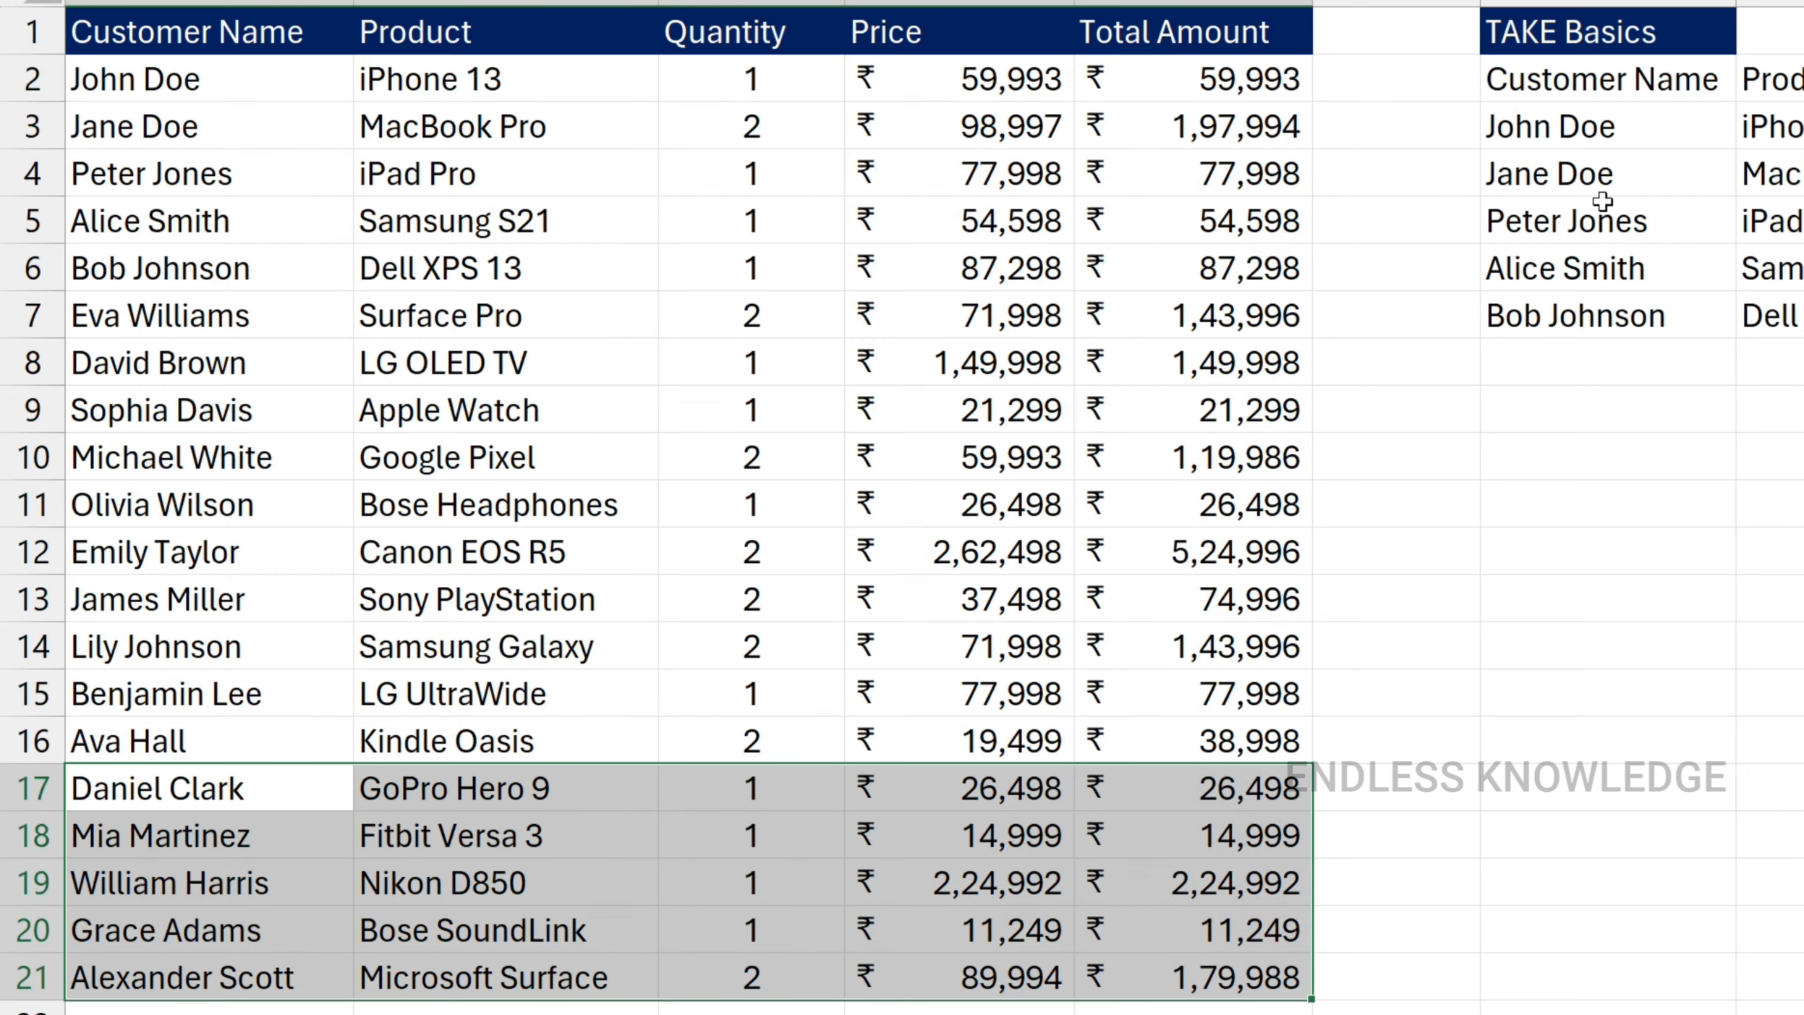
{"action": "double_click", "coordinate": [1673, 80]}
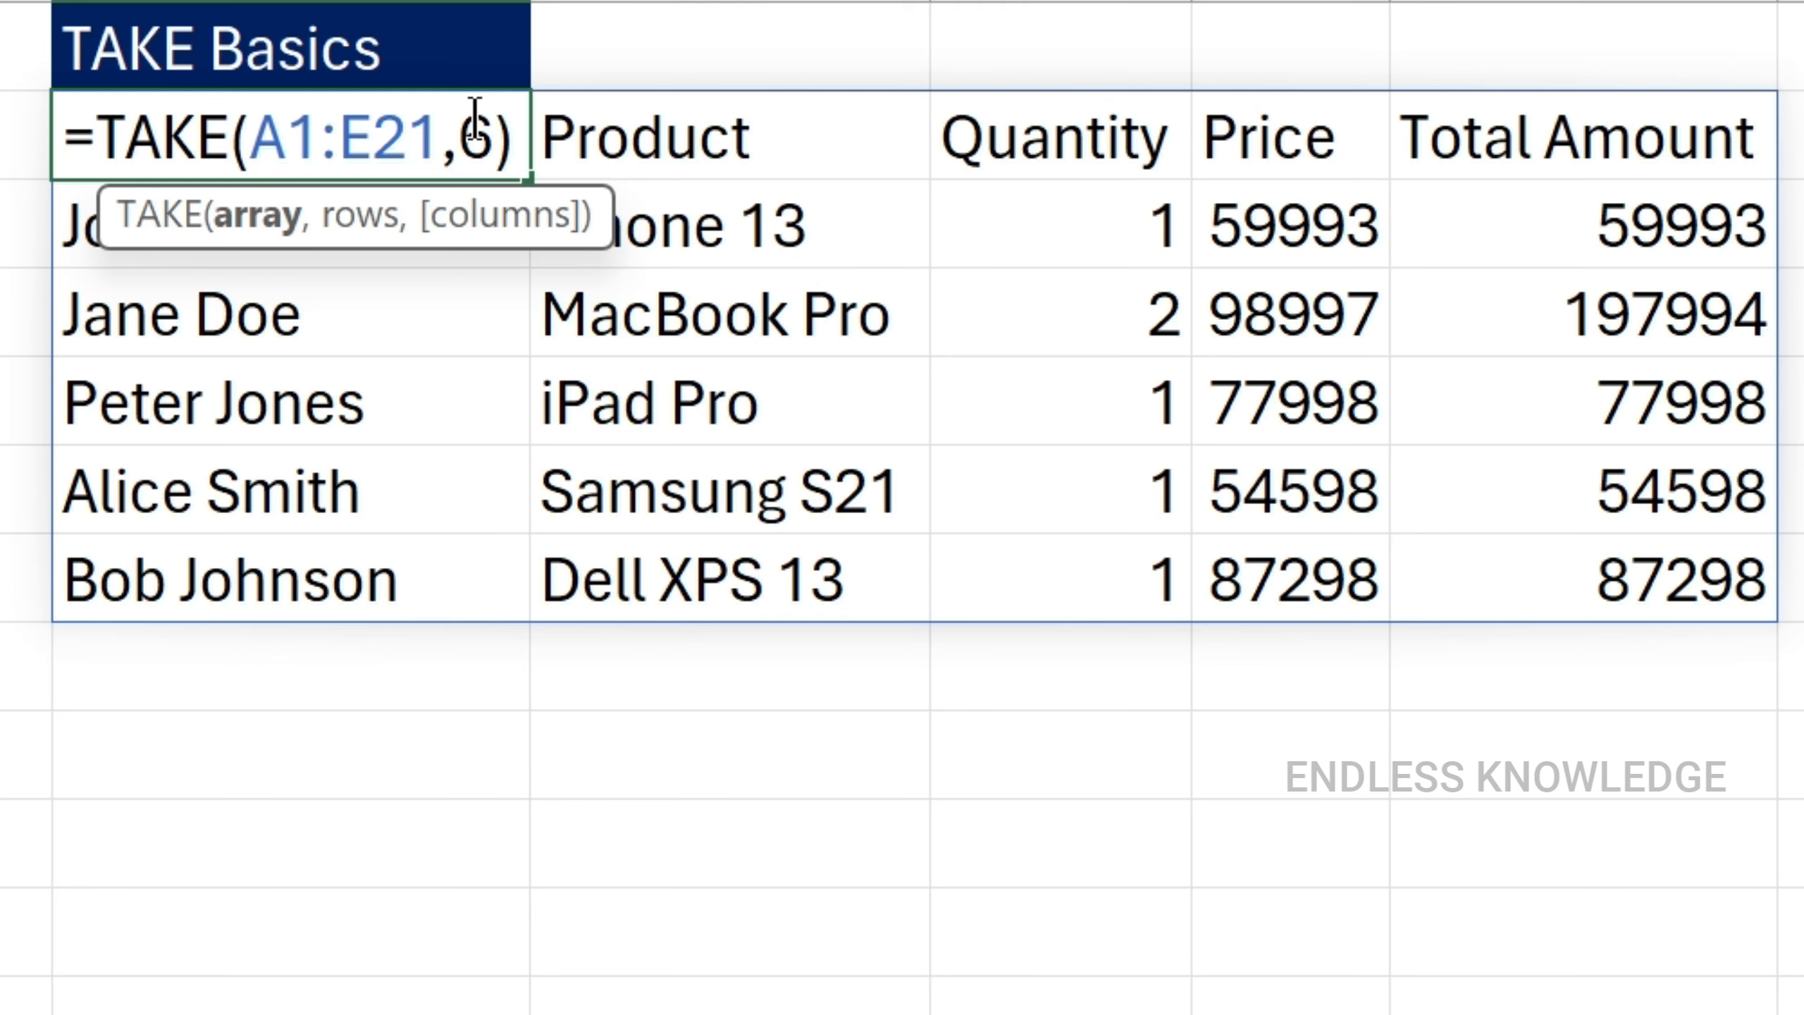
{"action": "double_click", "coordinate": [476, 136]}
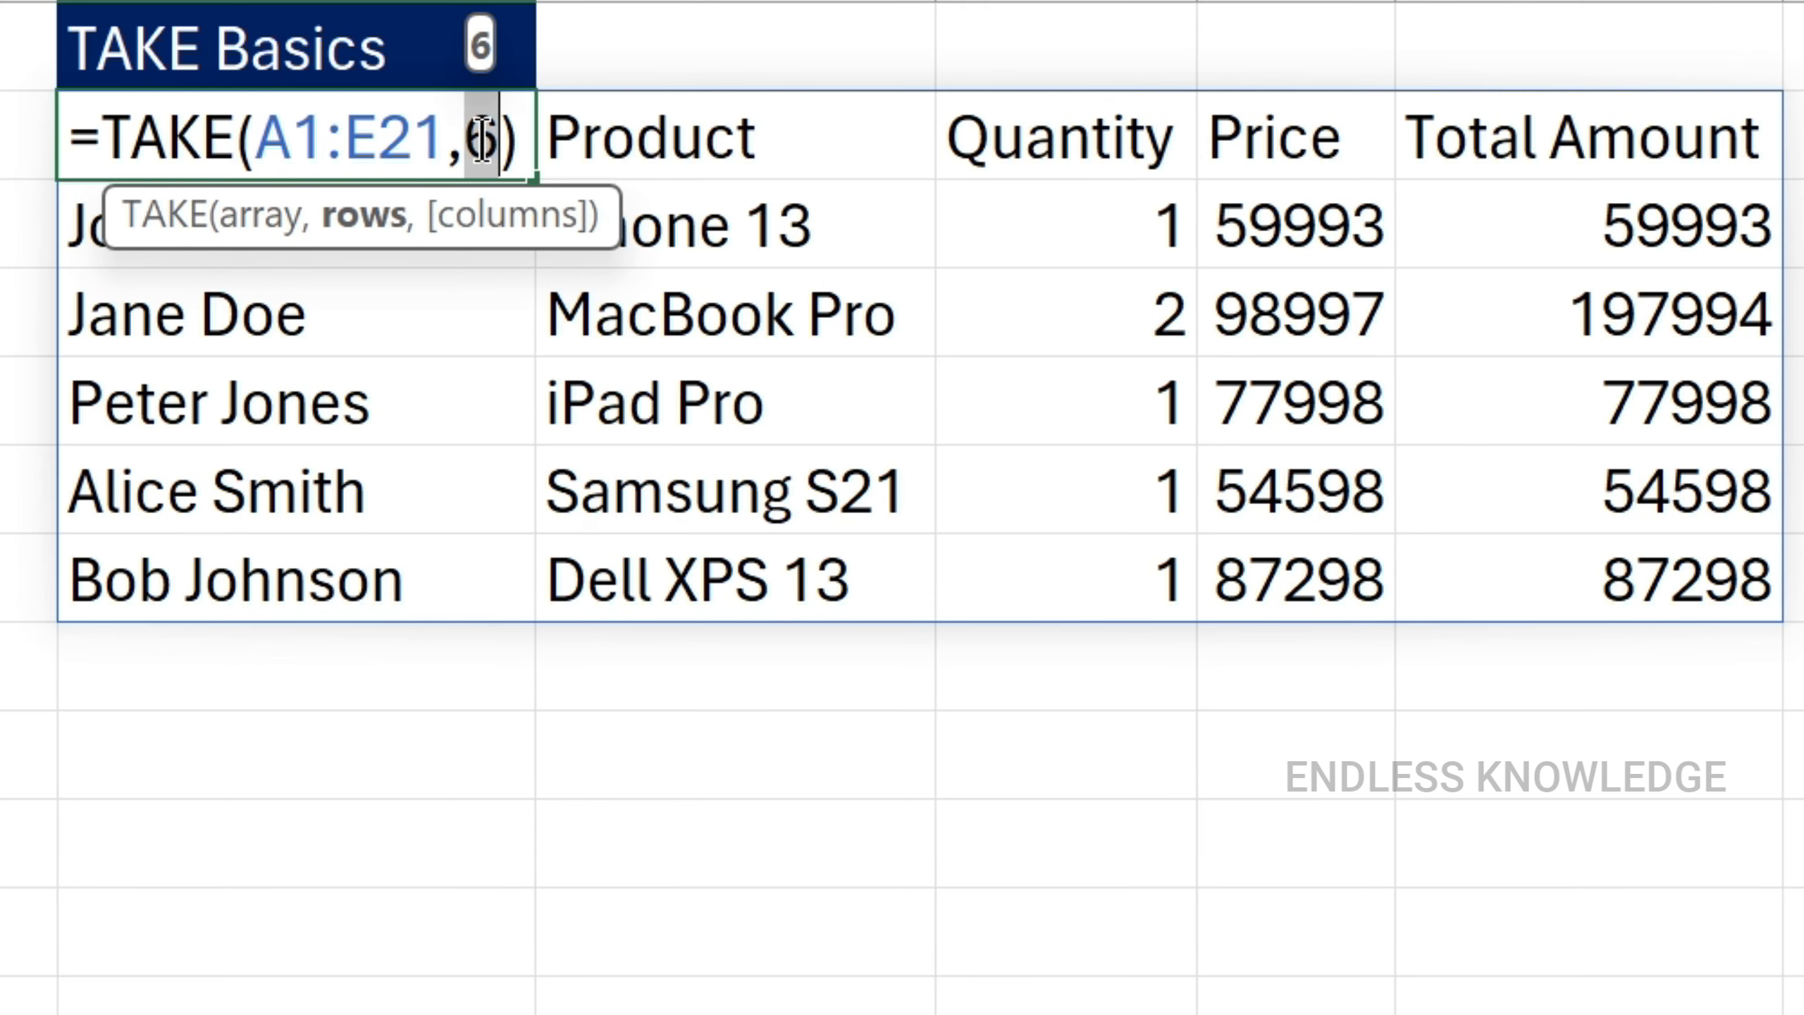
{"action": "type", "text": "-"}
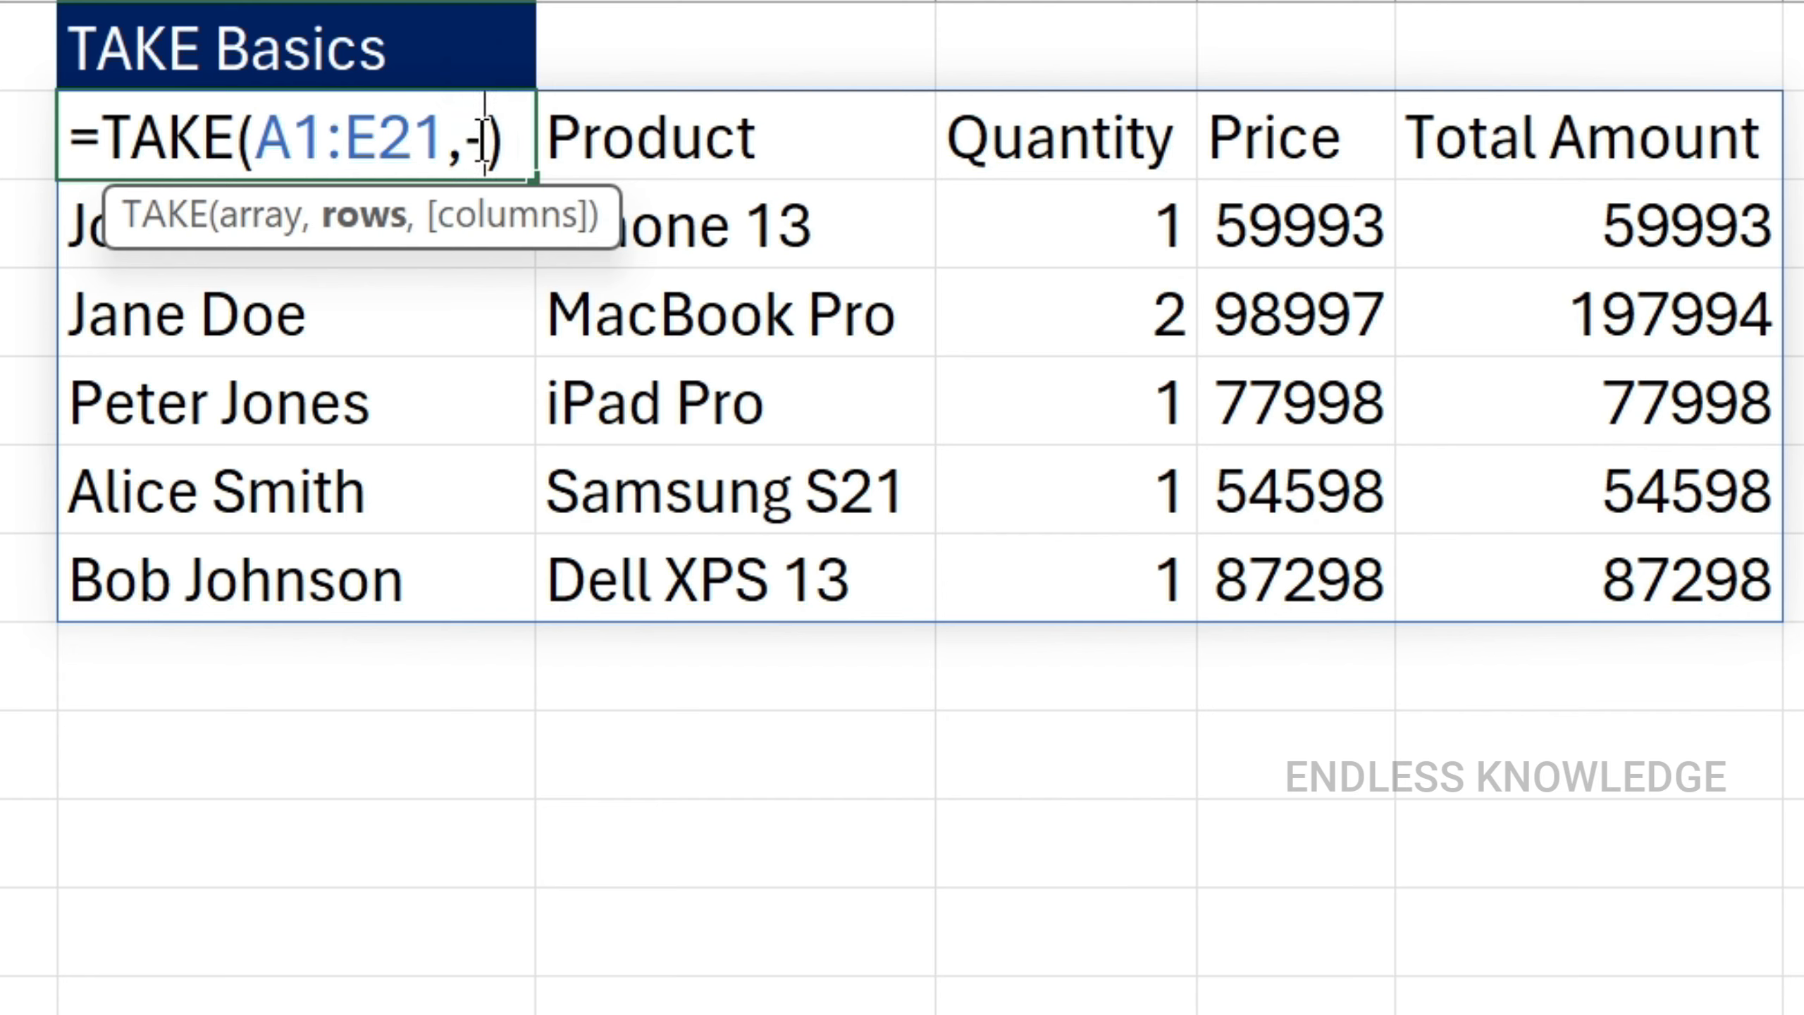
{"action": "type", "text": "5"}
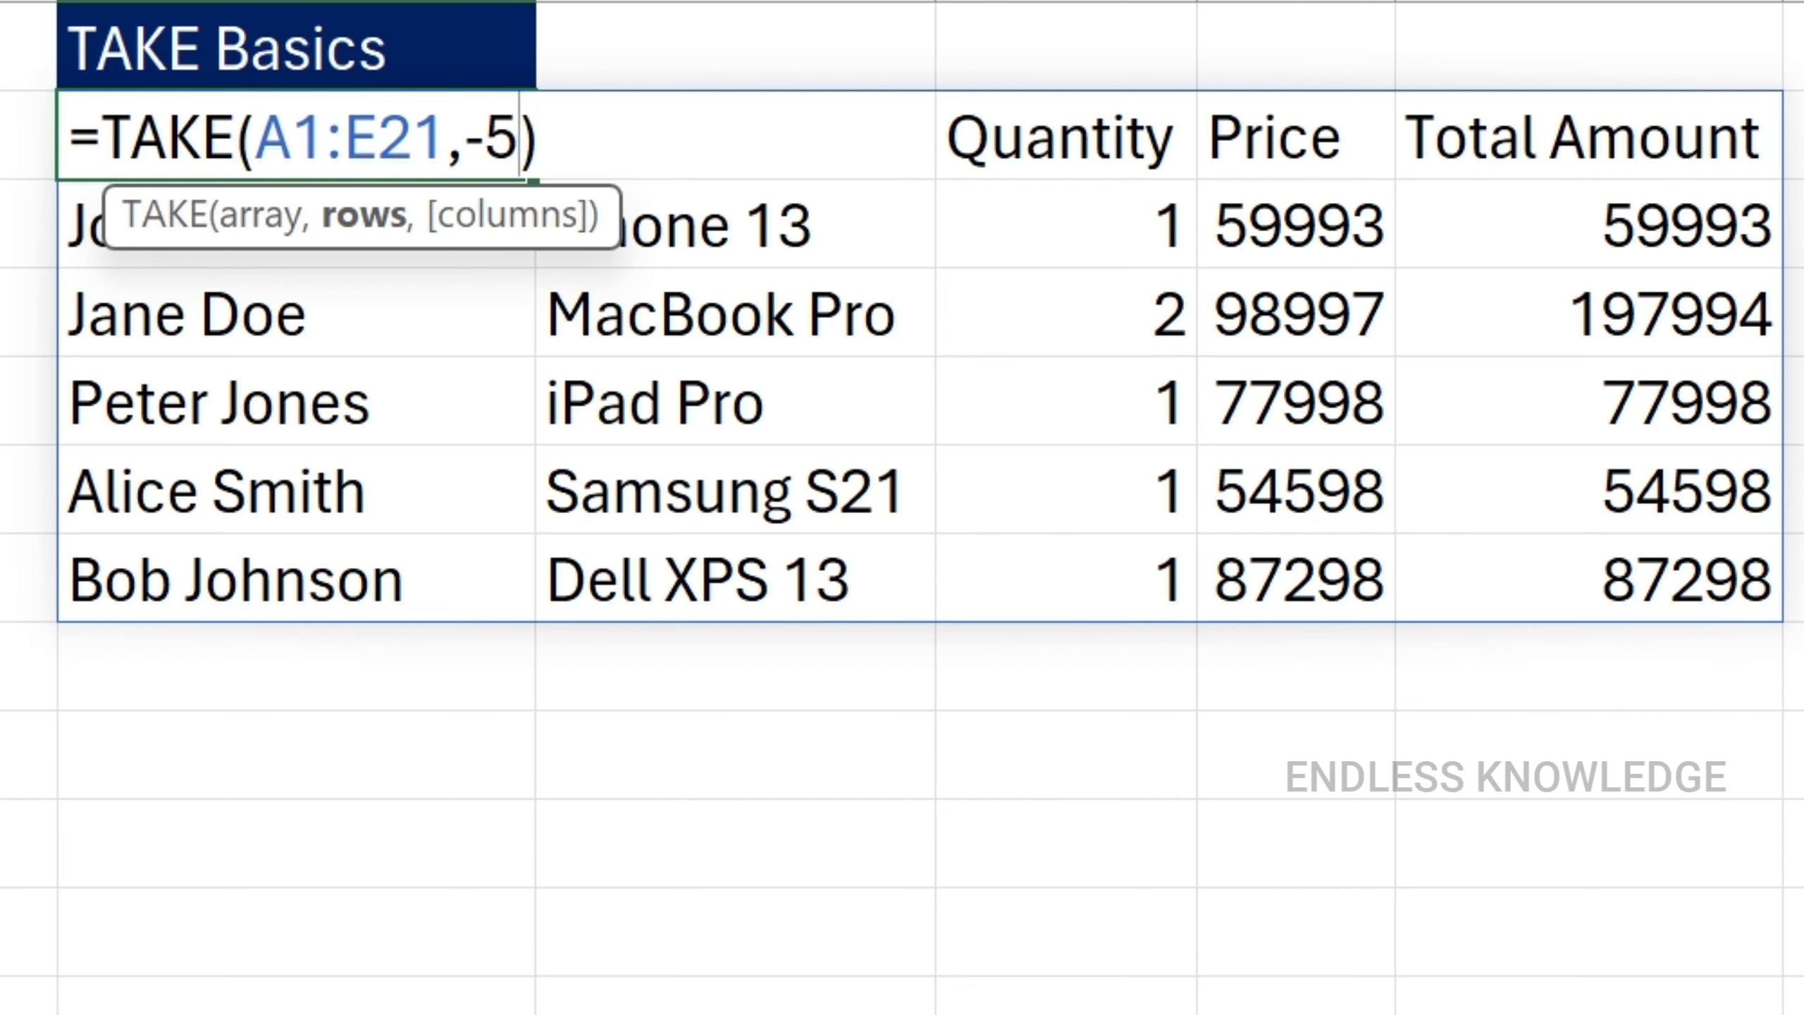
{"action": "key", "text": "Return"}
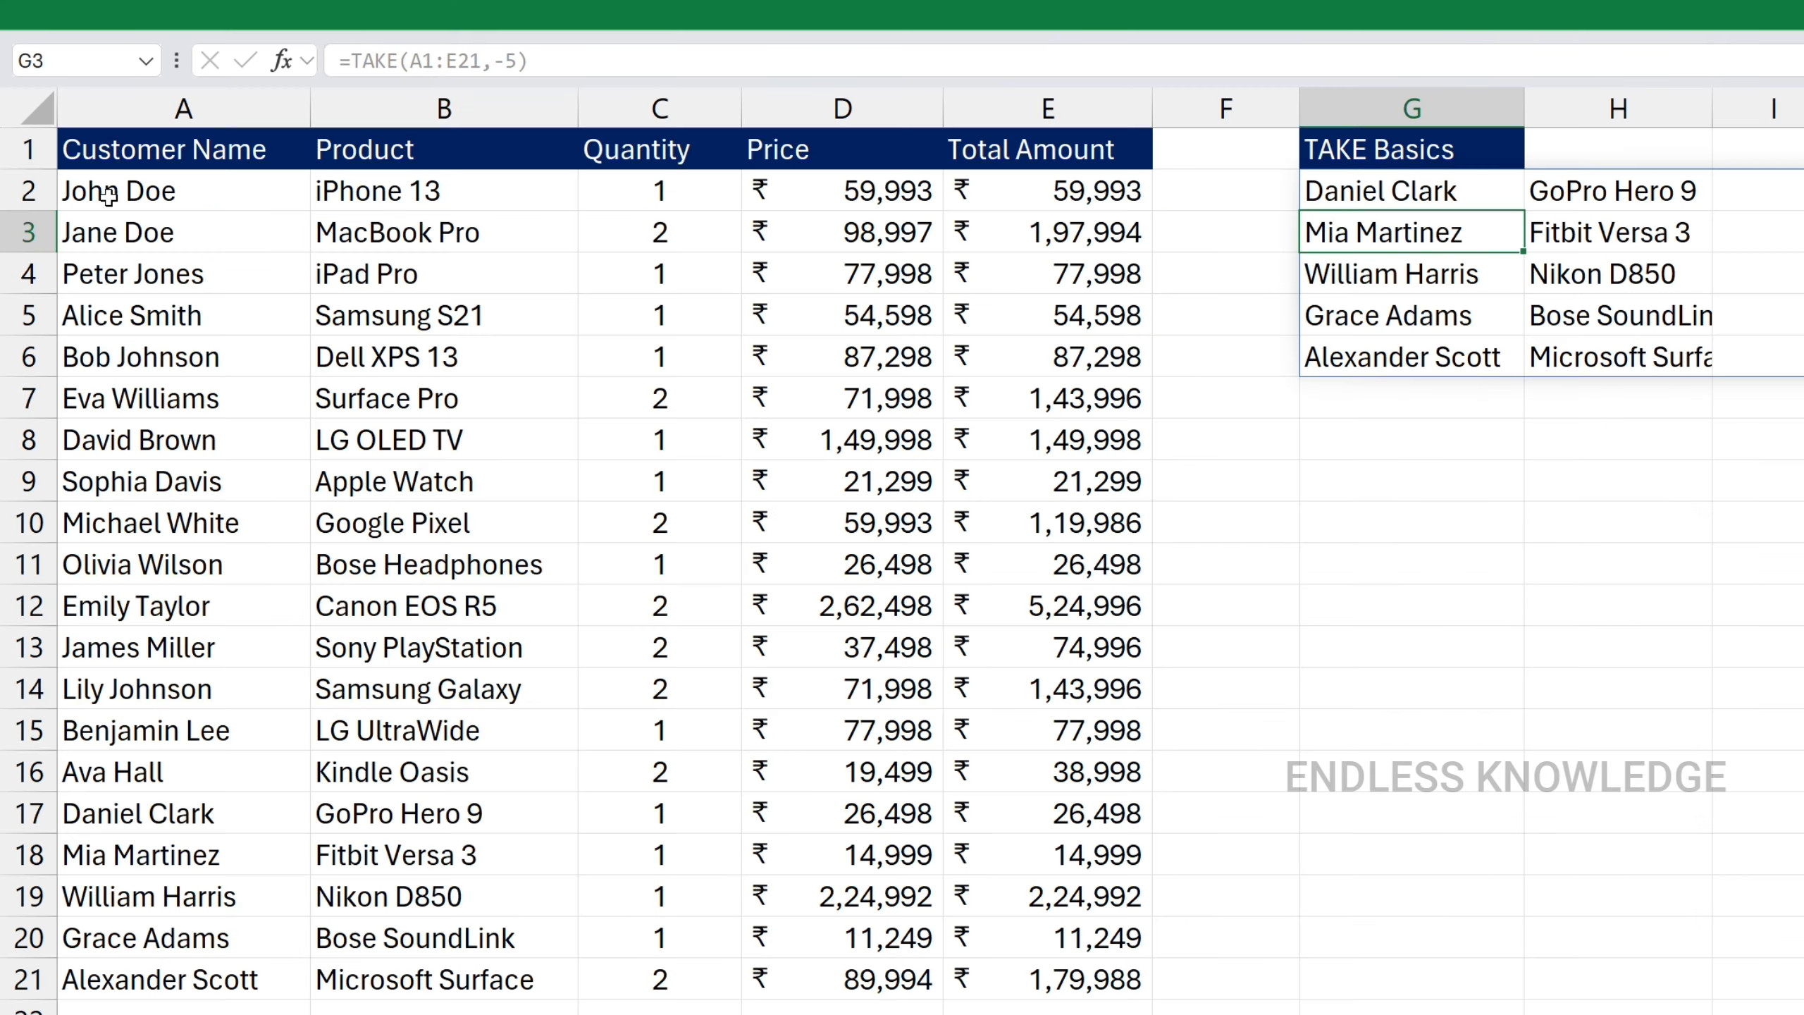
Convert the sales data range A1:E21 into a table
{"action": "left_click_drag", "start_coordinate": [115, 161], "coordinate": [1044, 980]}
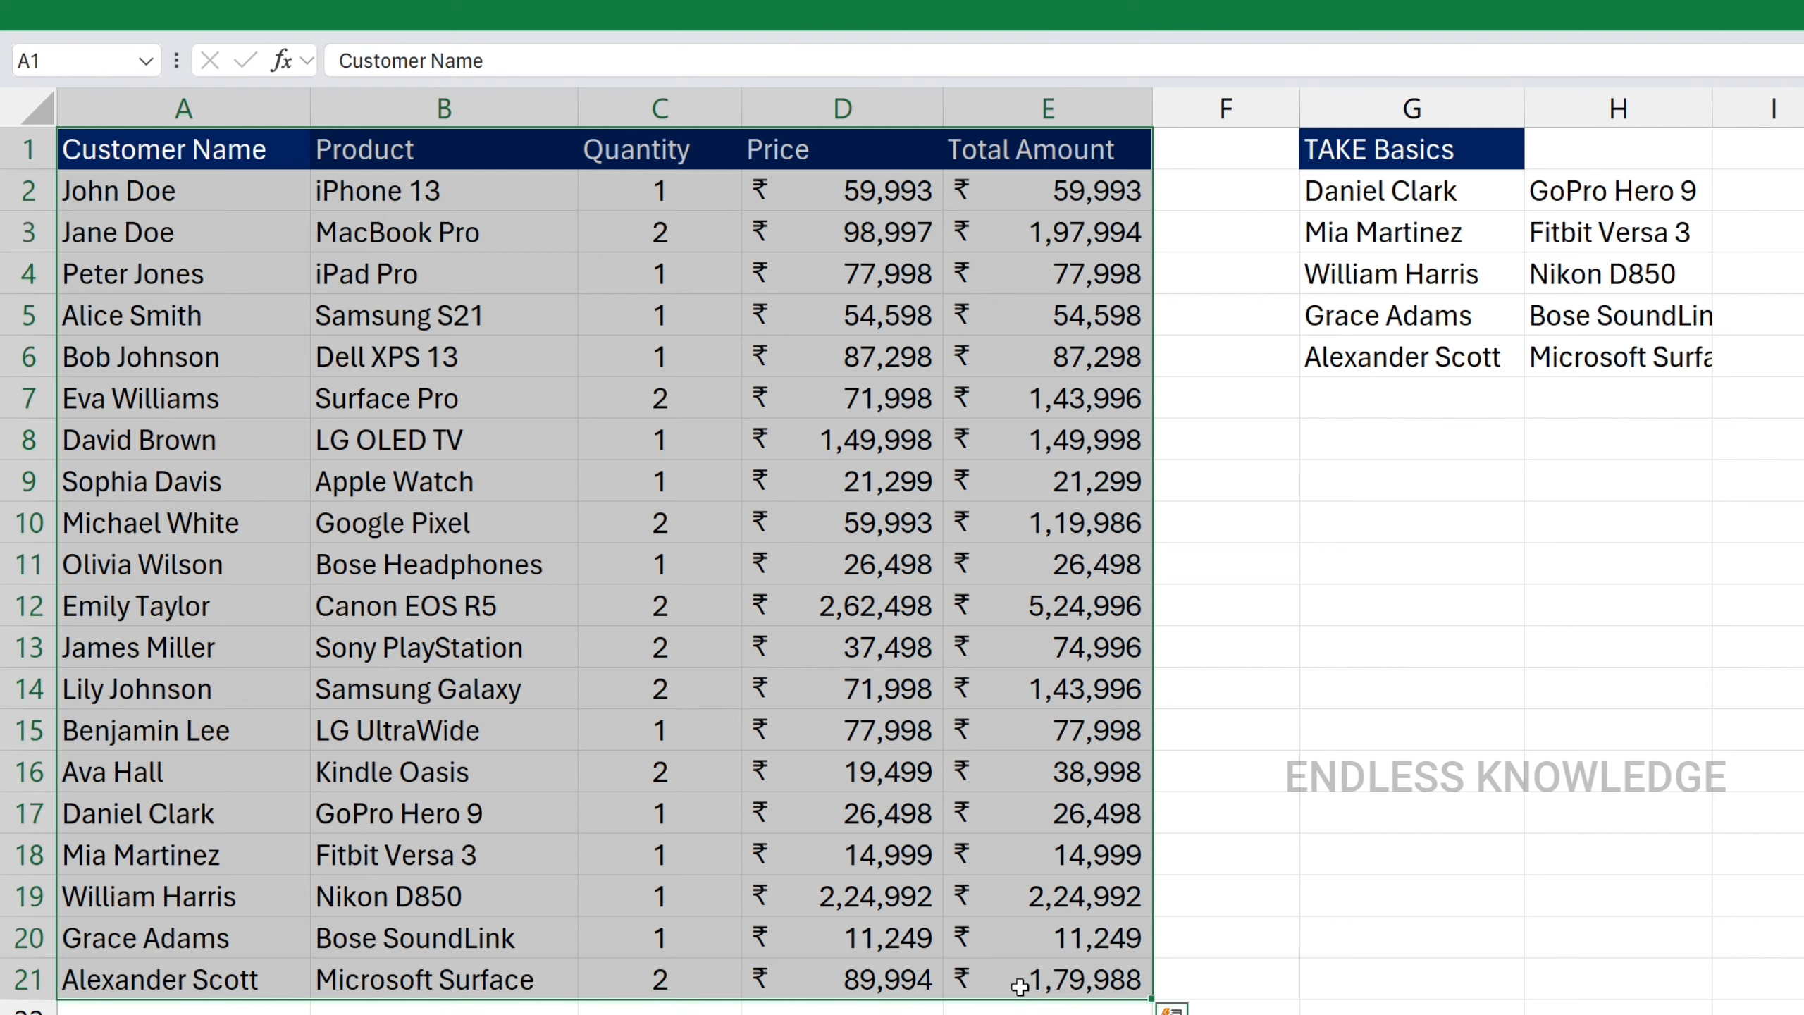
{"action": "key", "text": "ctrl+t"}
{"action": "key", "text": "Return"}
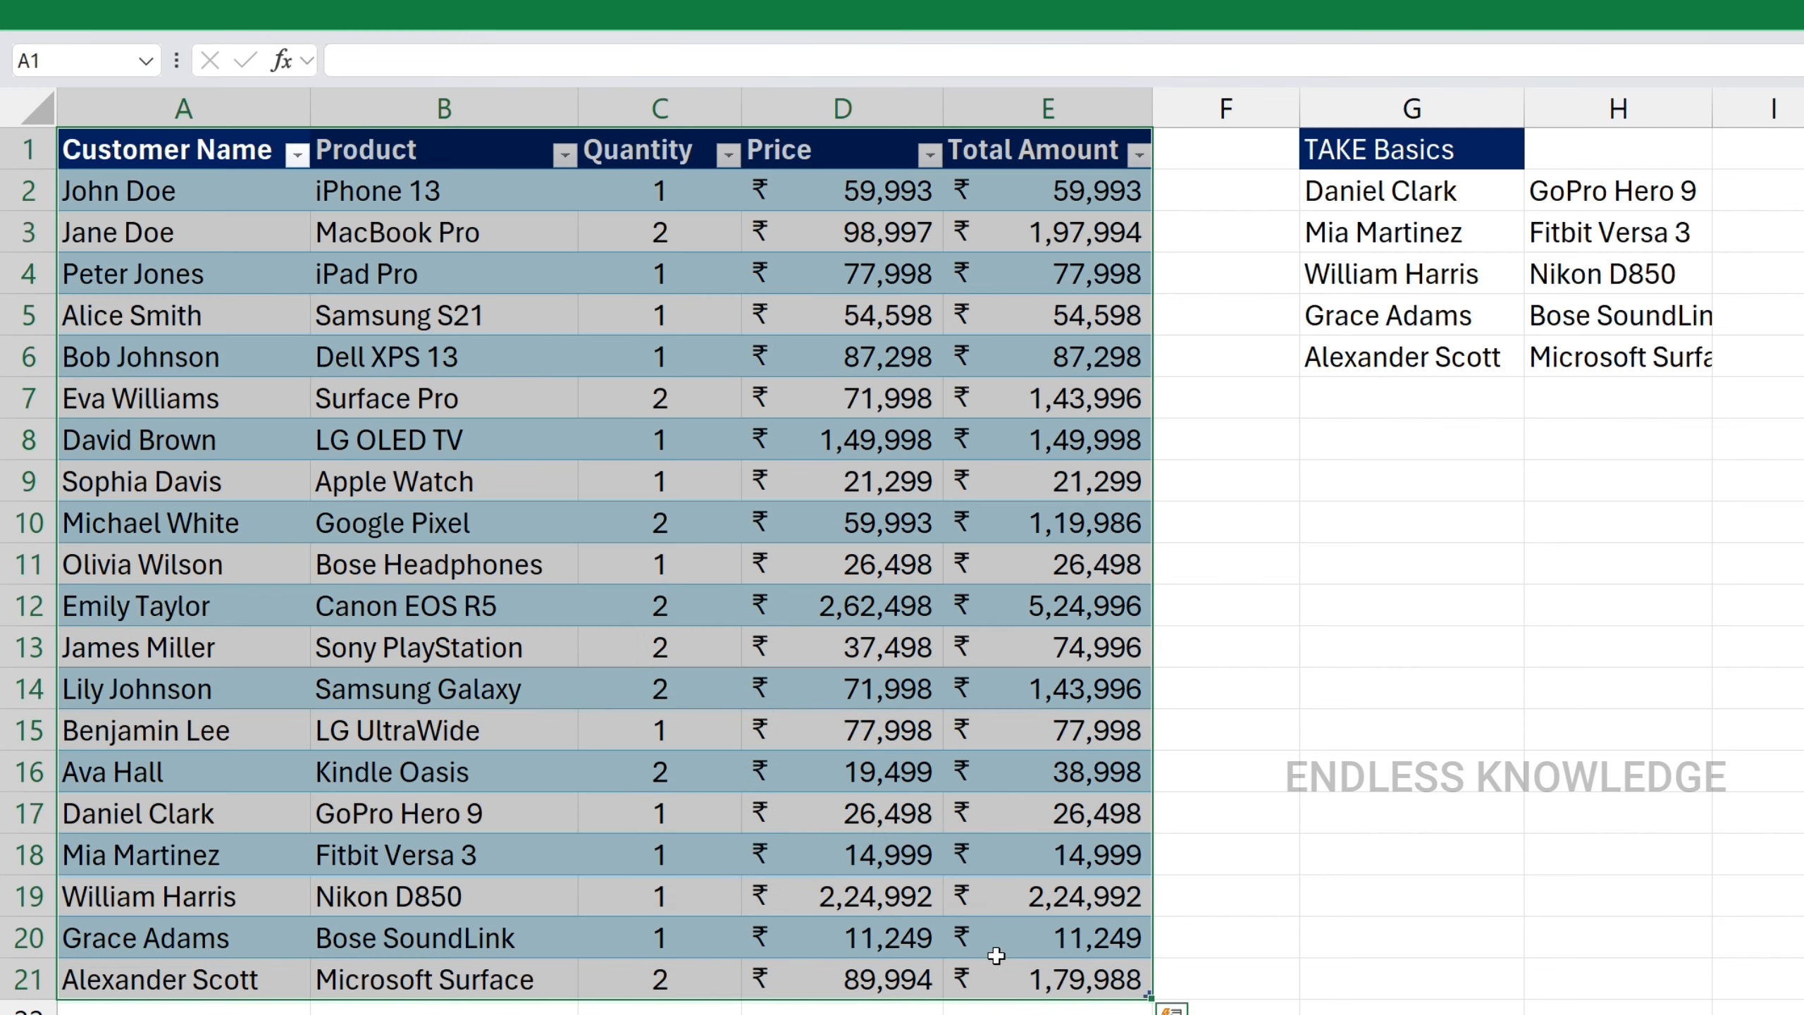
{"action": "left_click", "coordinate": [842, 772]}
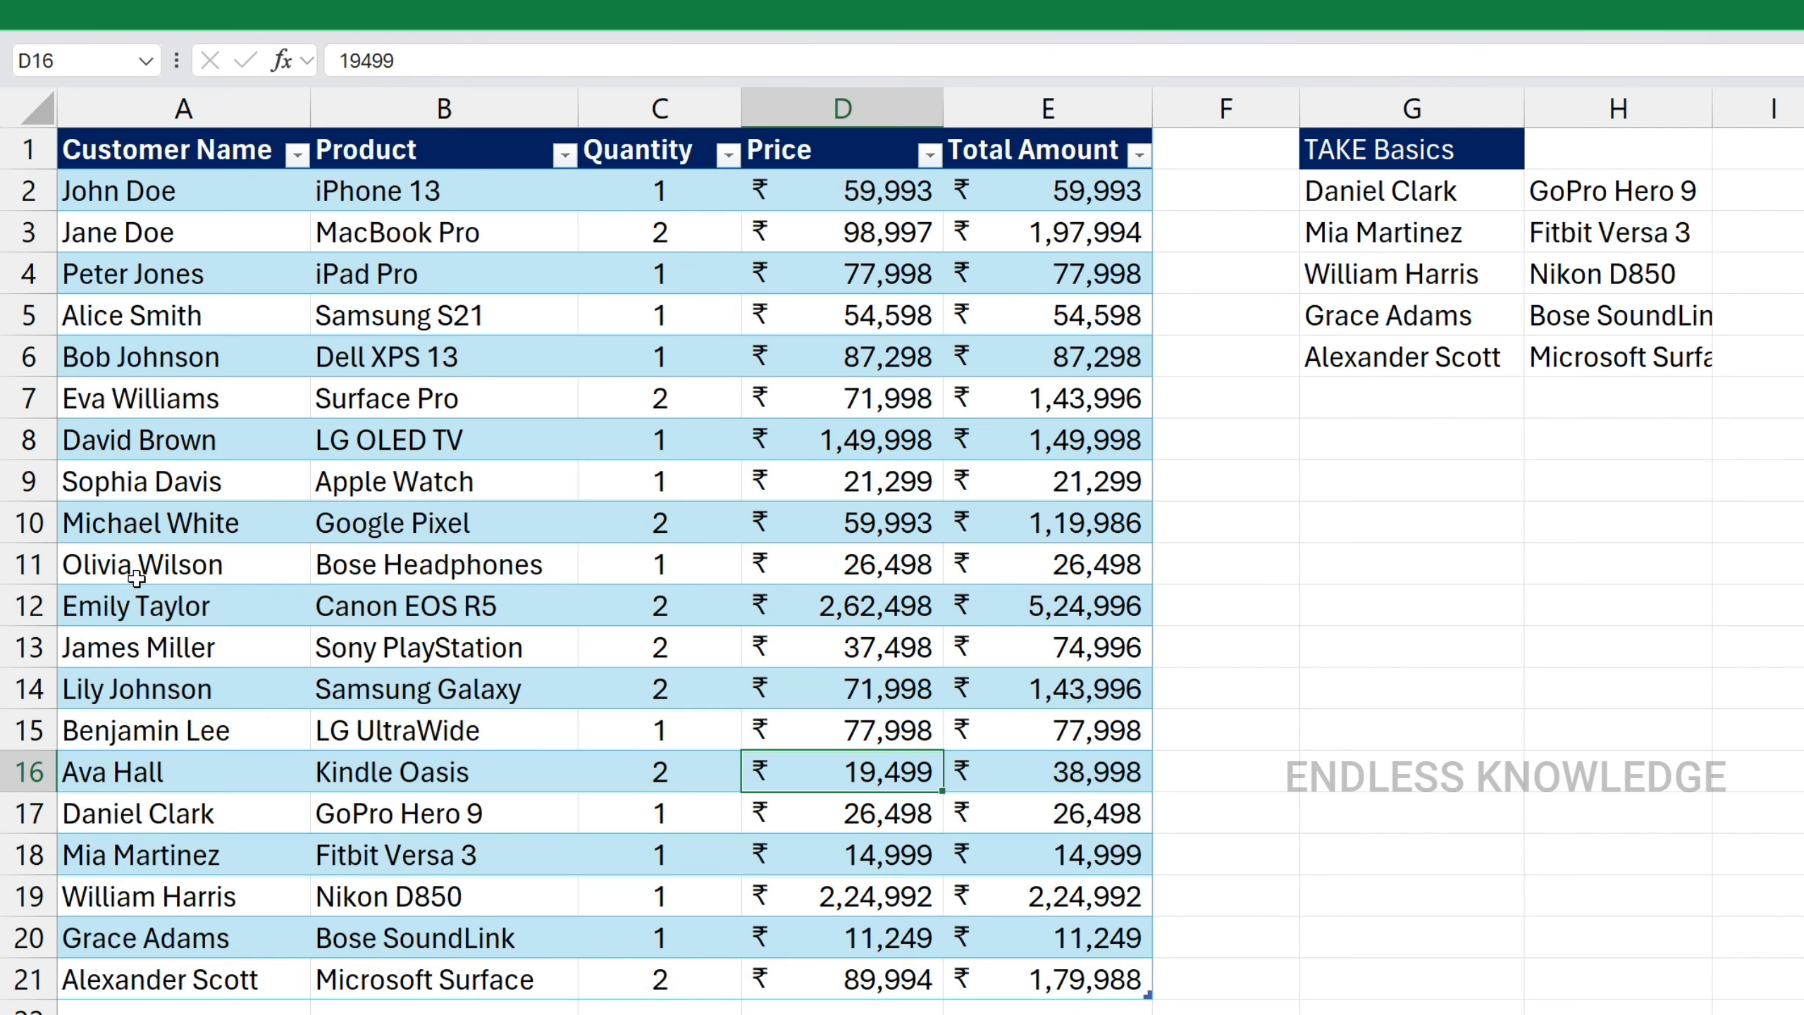
Copy the records in A11:E15 and paste them directly below the table, starting at A22
{"action": "left_click_drag", "start_coordinate": [136, 568], "coordinate": [988, 742]}
{"action": "key", "text": "ctrl+c"}
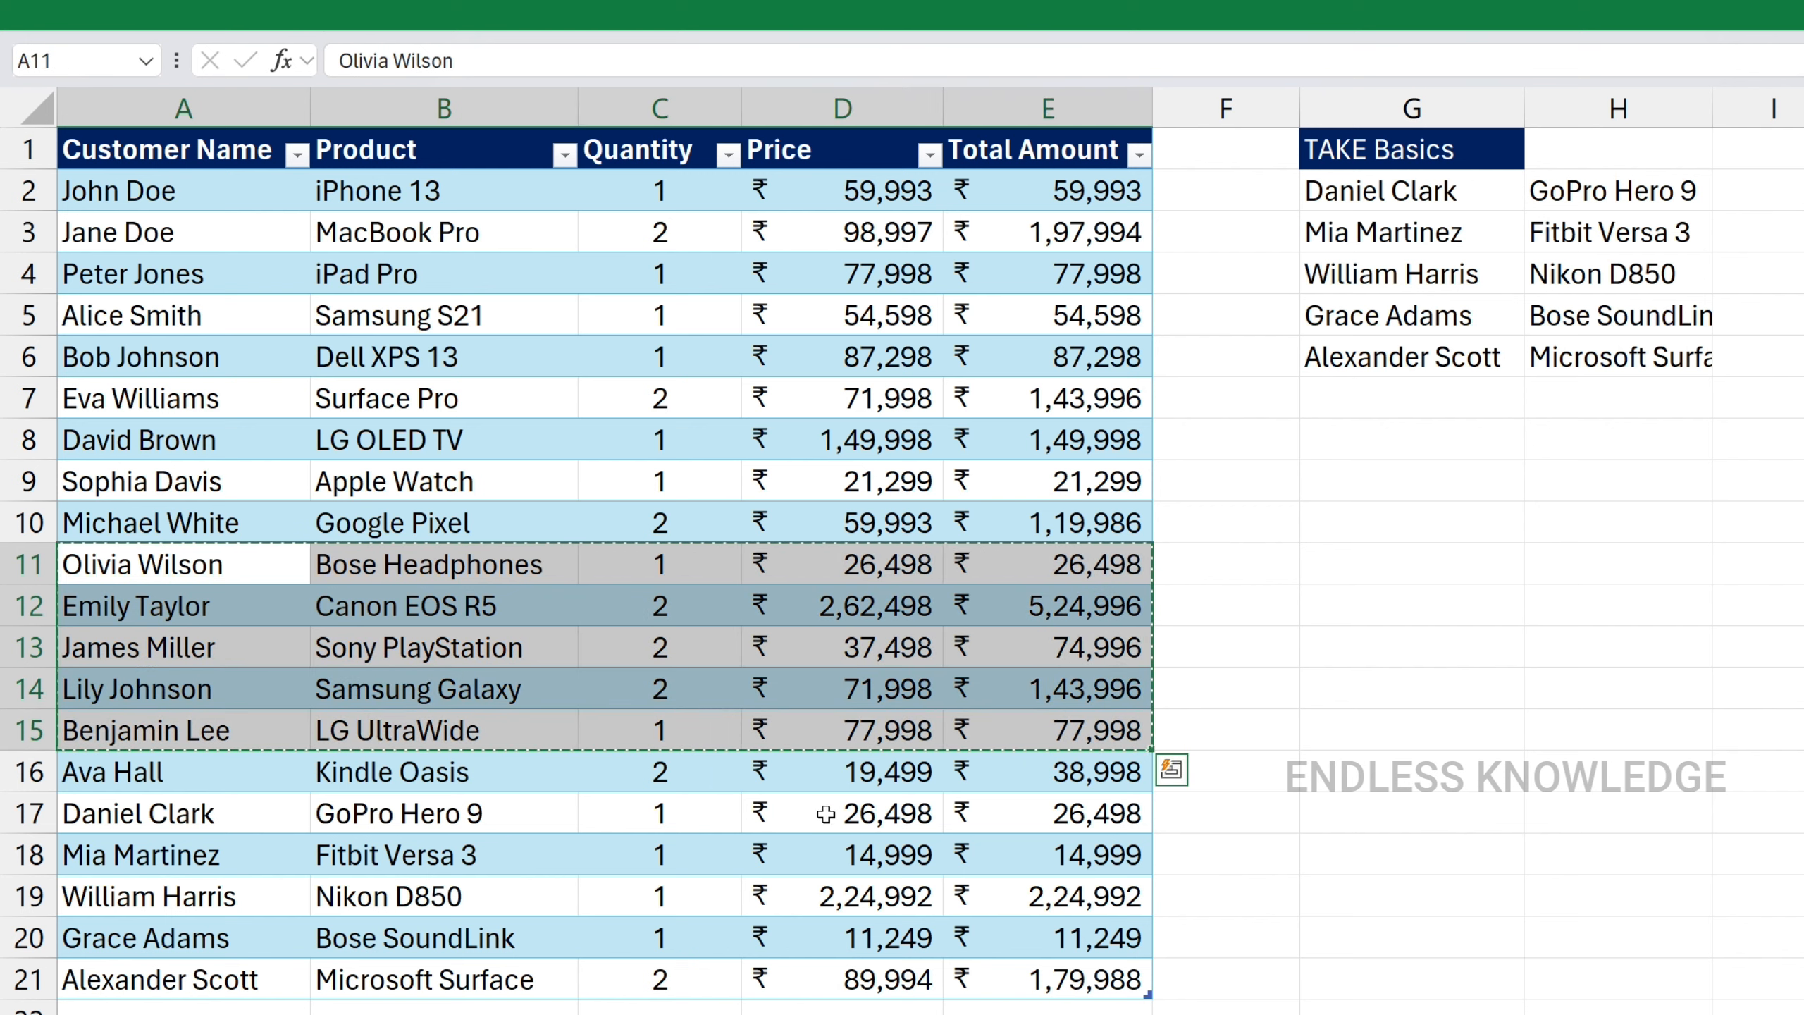
{"action": "left_click", "coordinate": [227, 1008]}
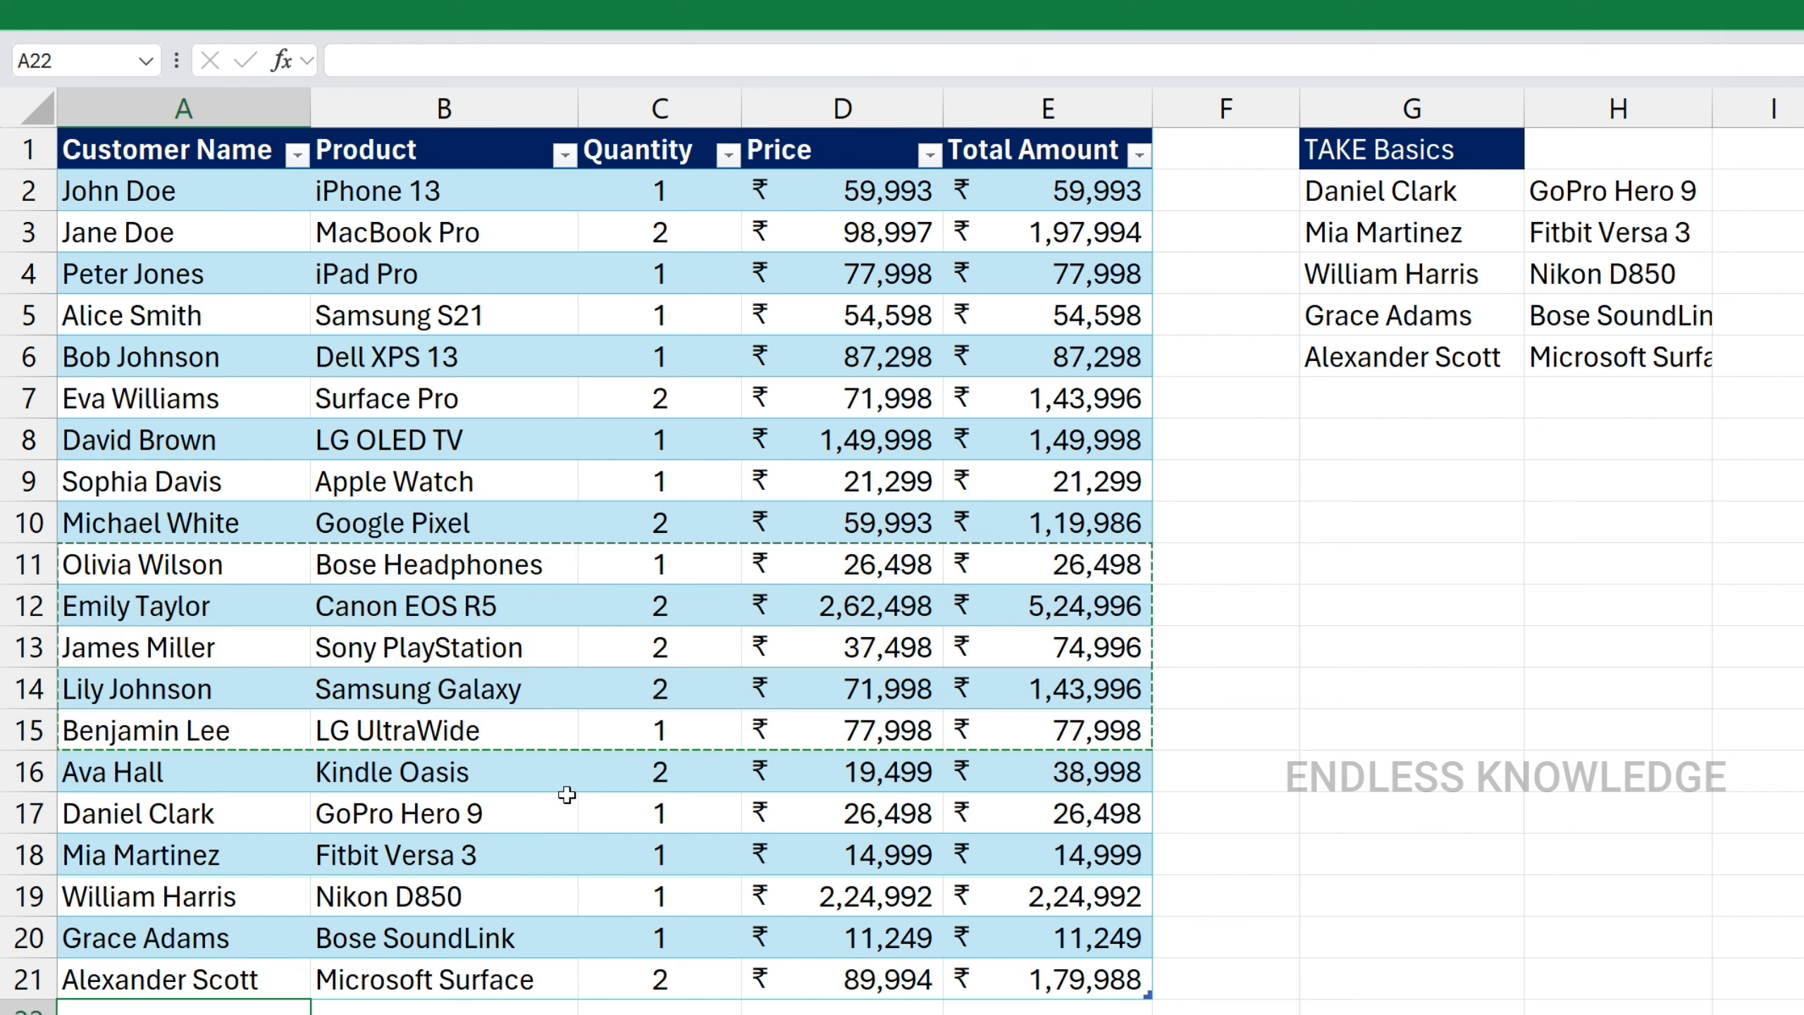
{"action": "key", "text": "ctrl+v"}
{"action": "scroll", "coordinate": [550, 740], "scroll_direction": "down", "scroll_amount": 2}
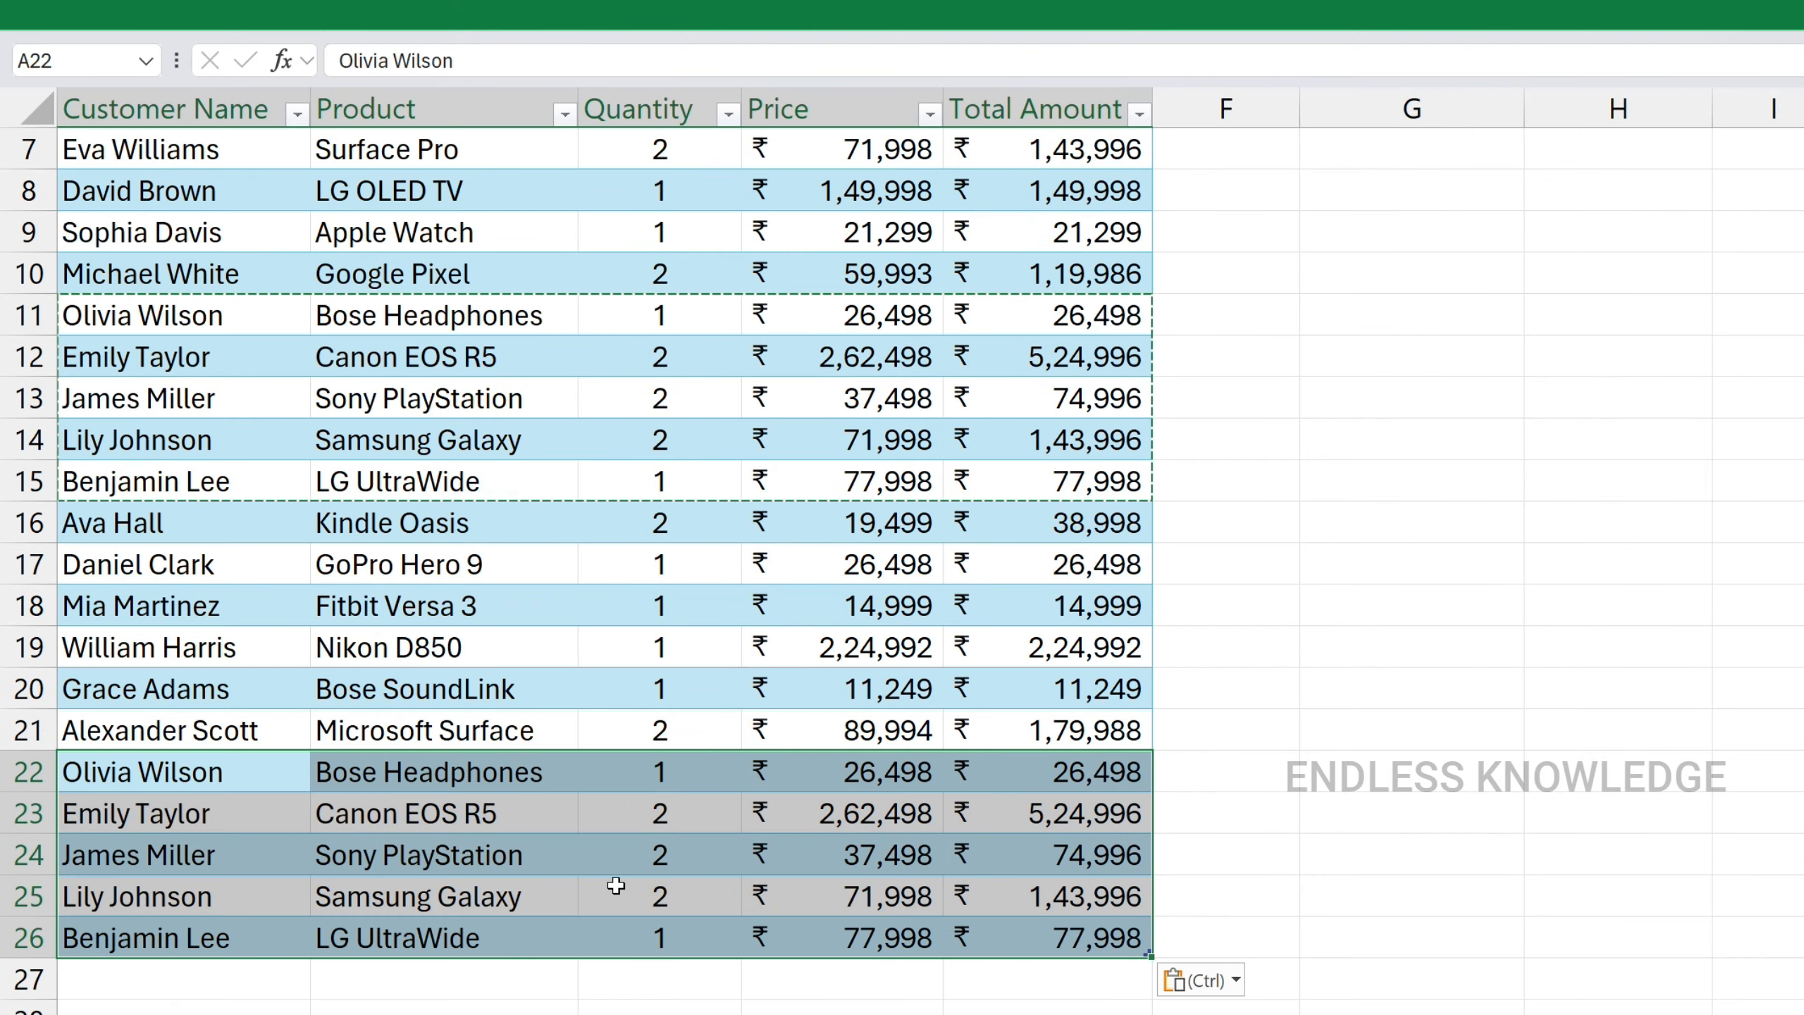
{"action": "scroll", "coordinate": [616, 888], "scroll_direction": "up", "scroll_amount": 2}
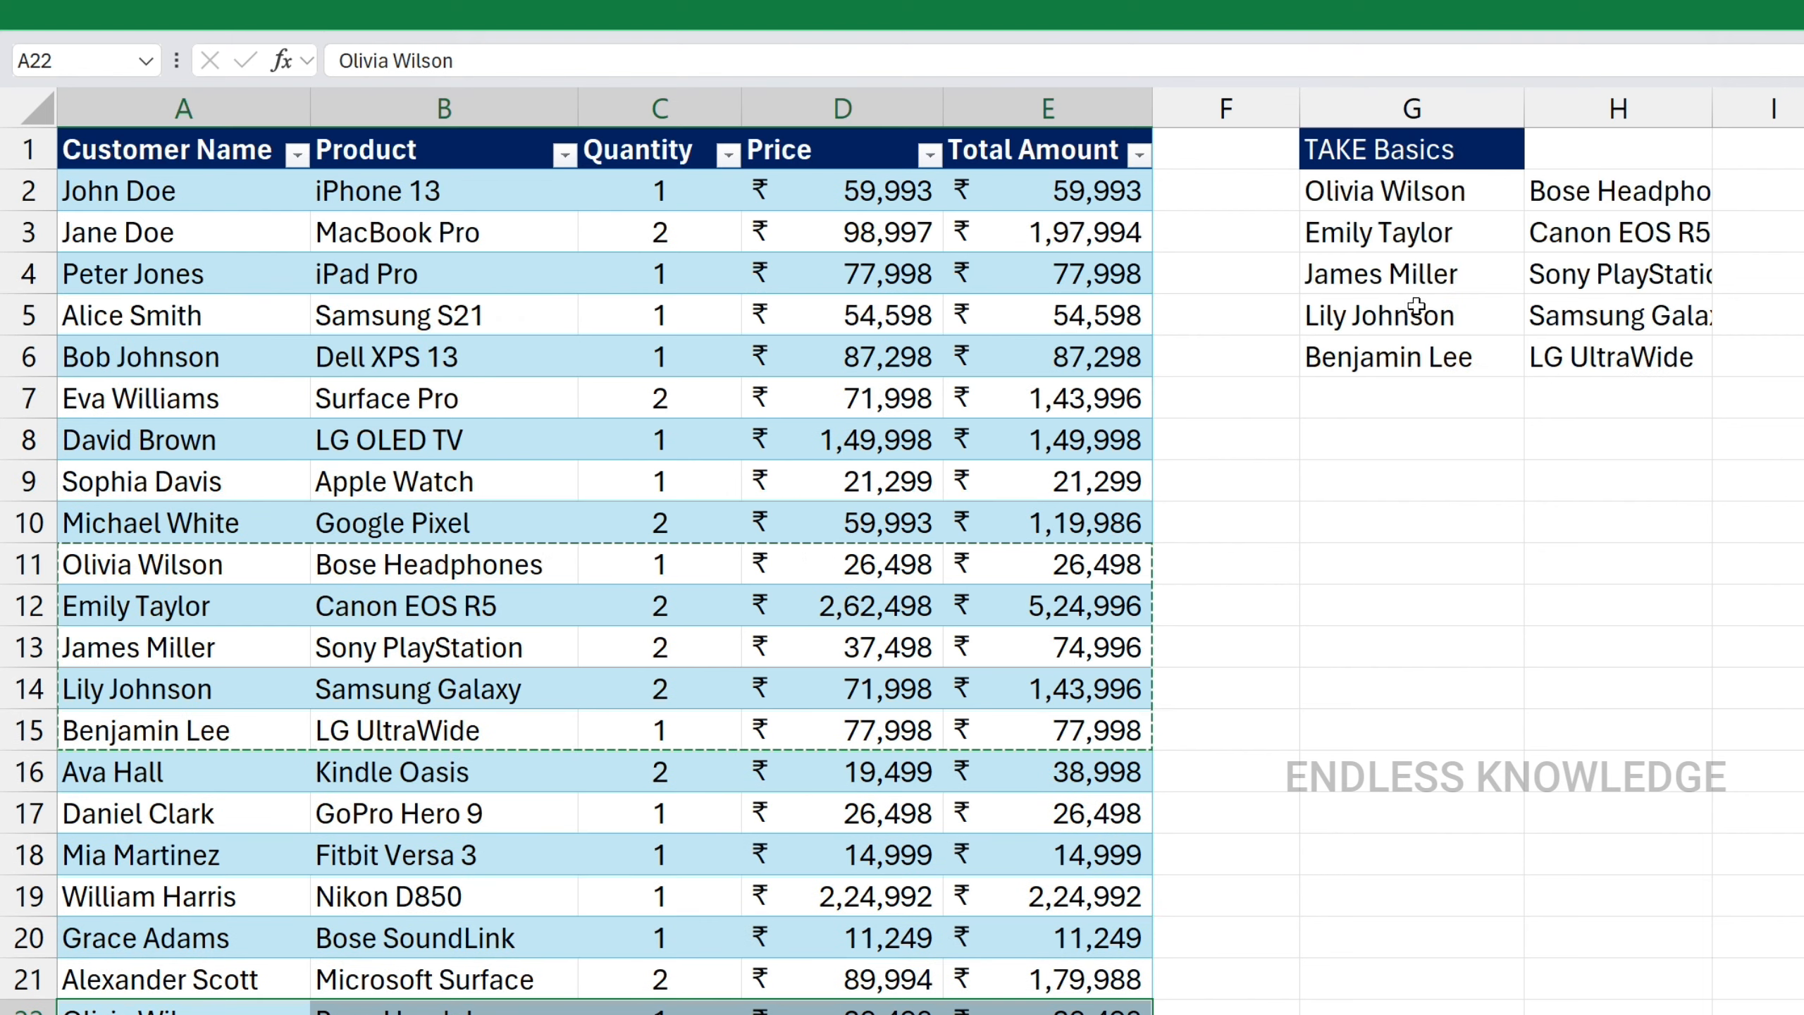
Add a columns argument of 3 to the TAKE formula in G2
{"action": "left_click", "coordinate": [1405, 186]}
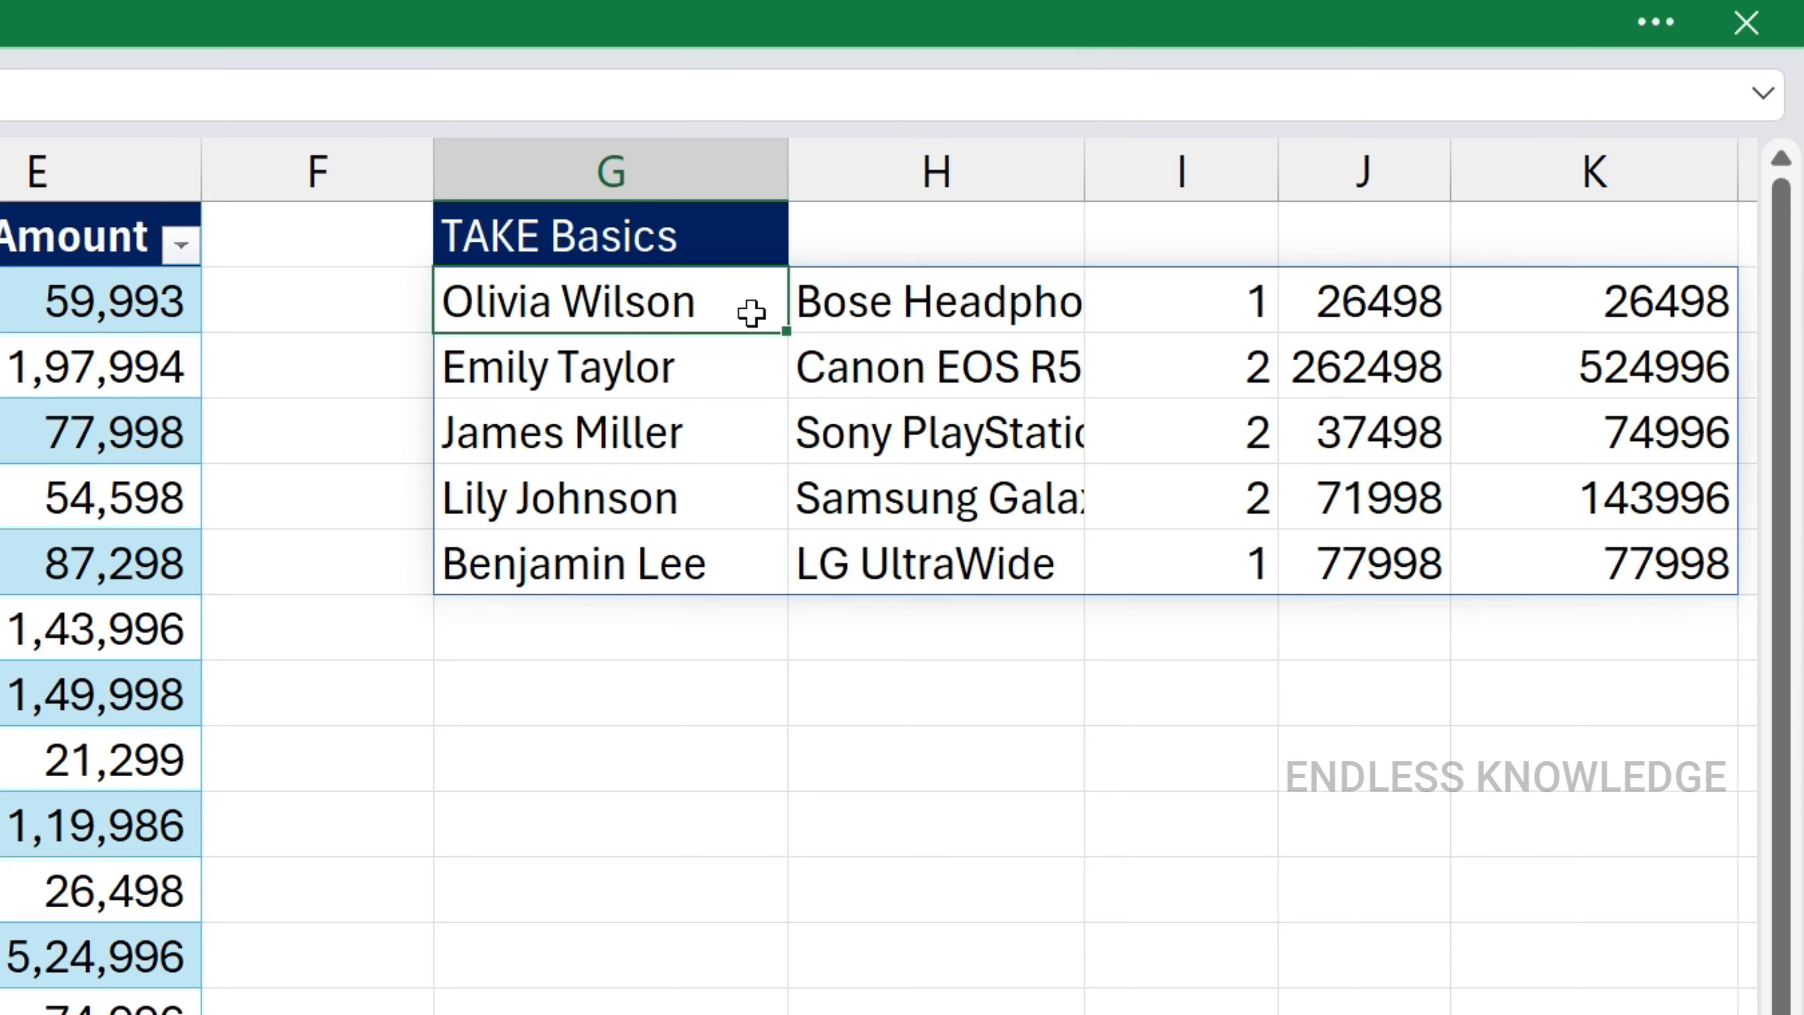
{"action": "double_click", "coordinate": [750, 313]}
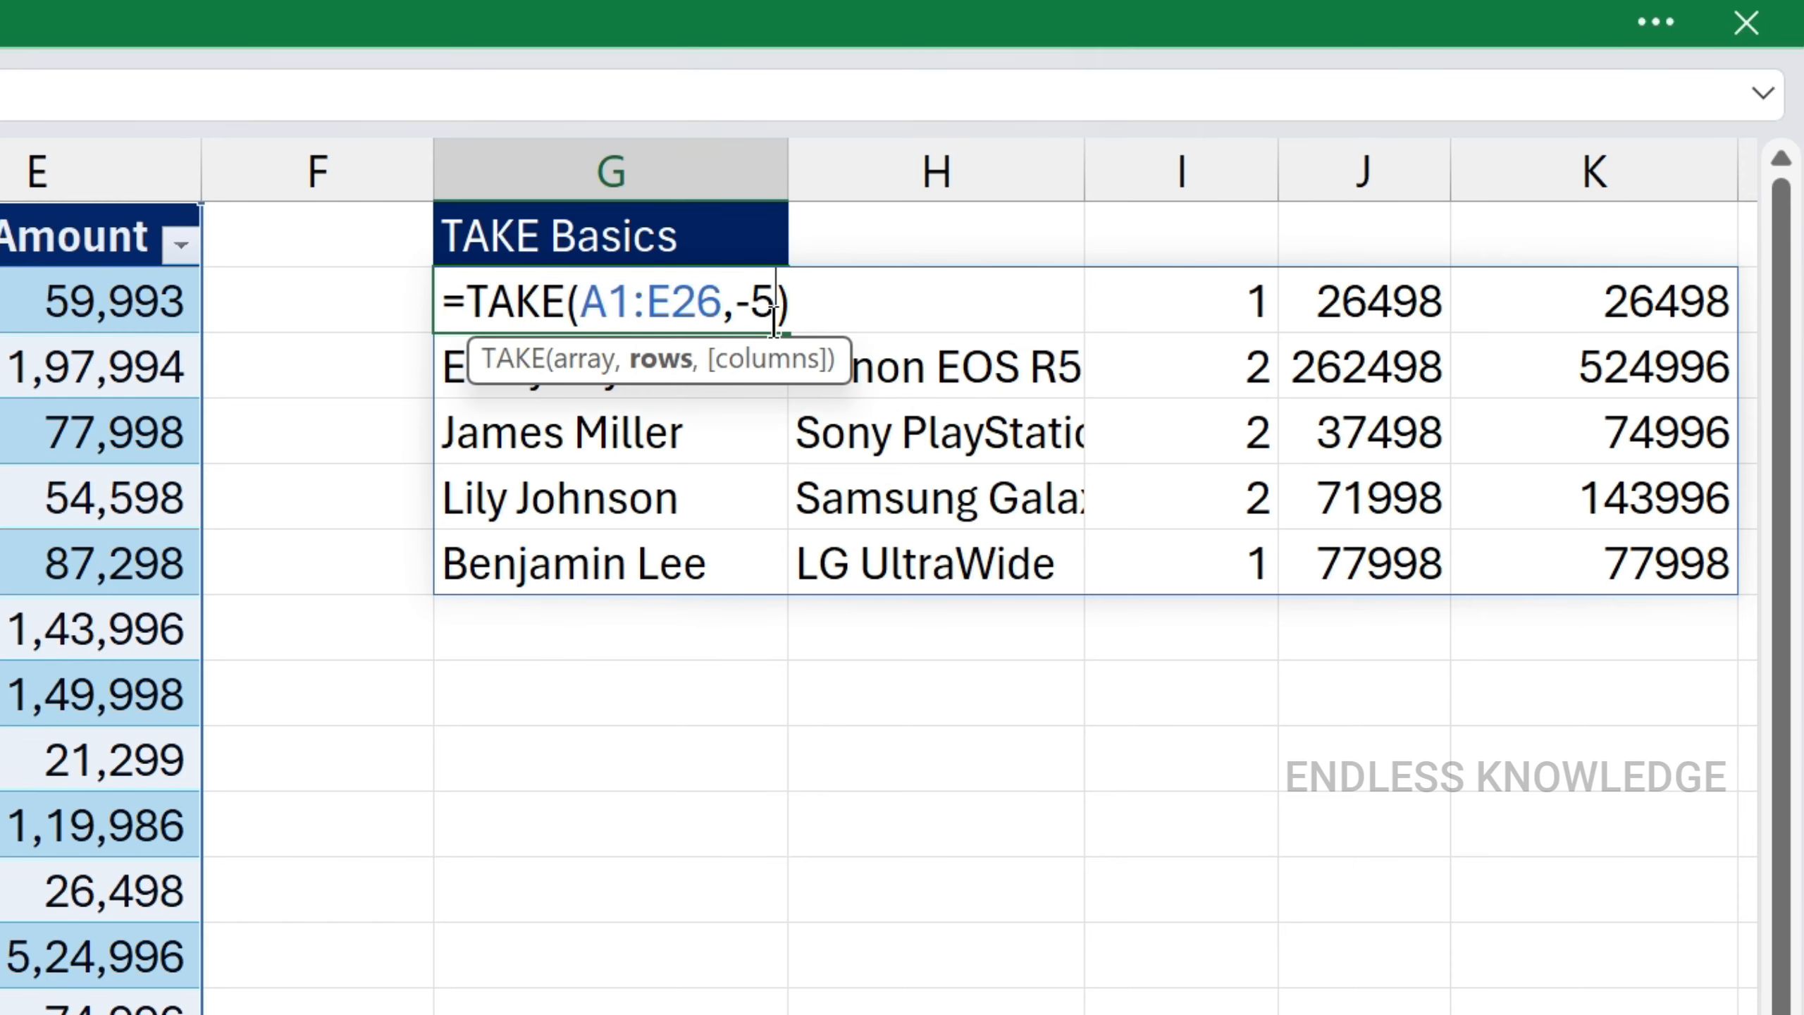
{"action": "type", "text": ","}
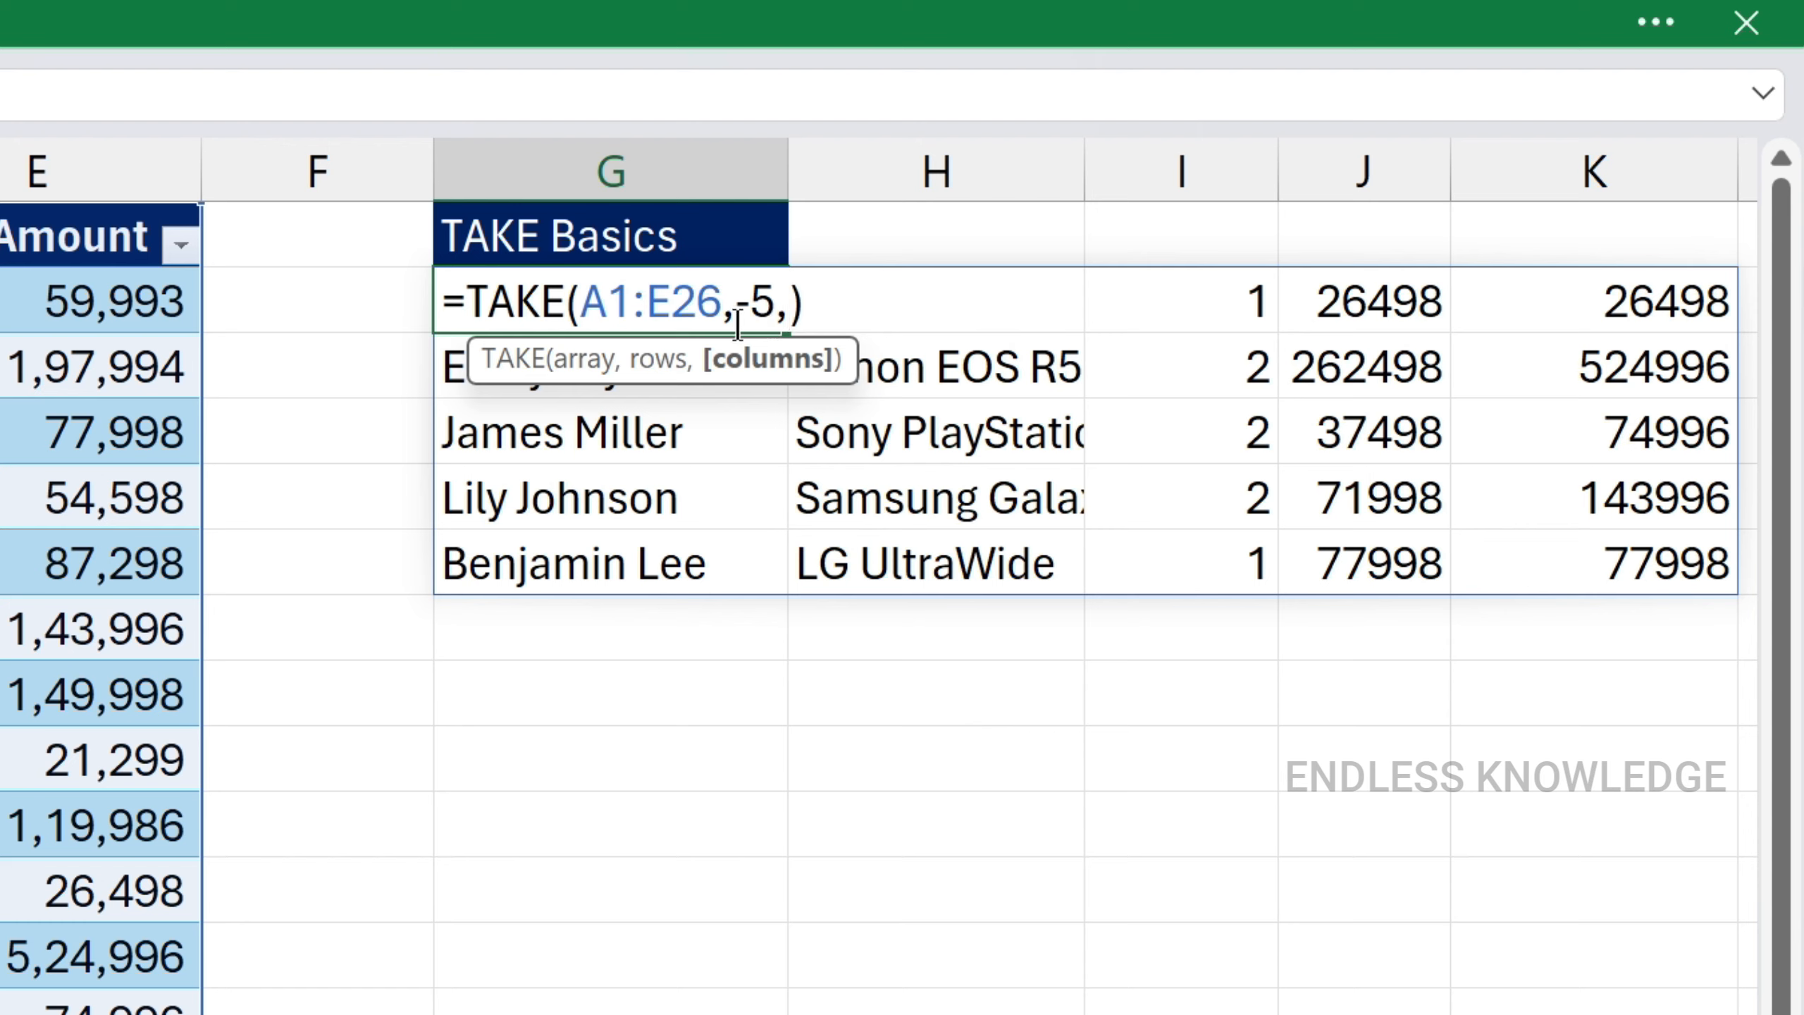
{"action": "type", "text": "3"}
{"action": "key", "text": "Return"}
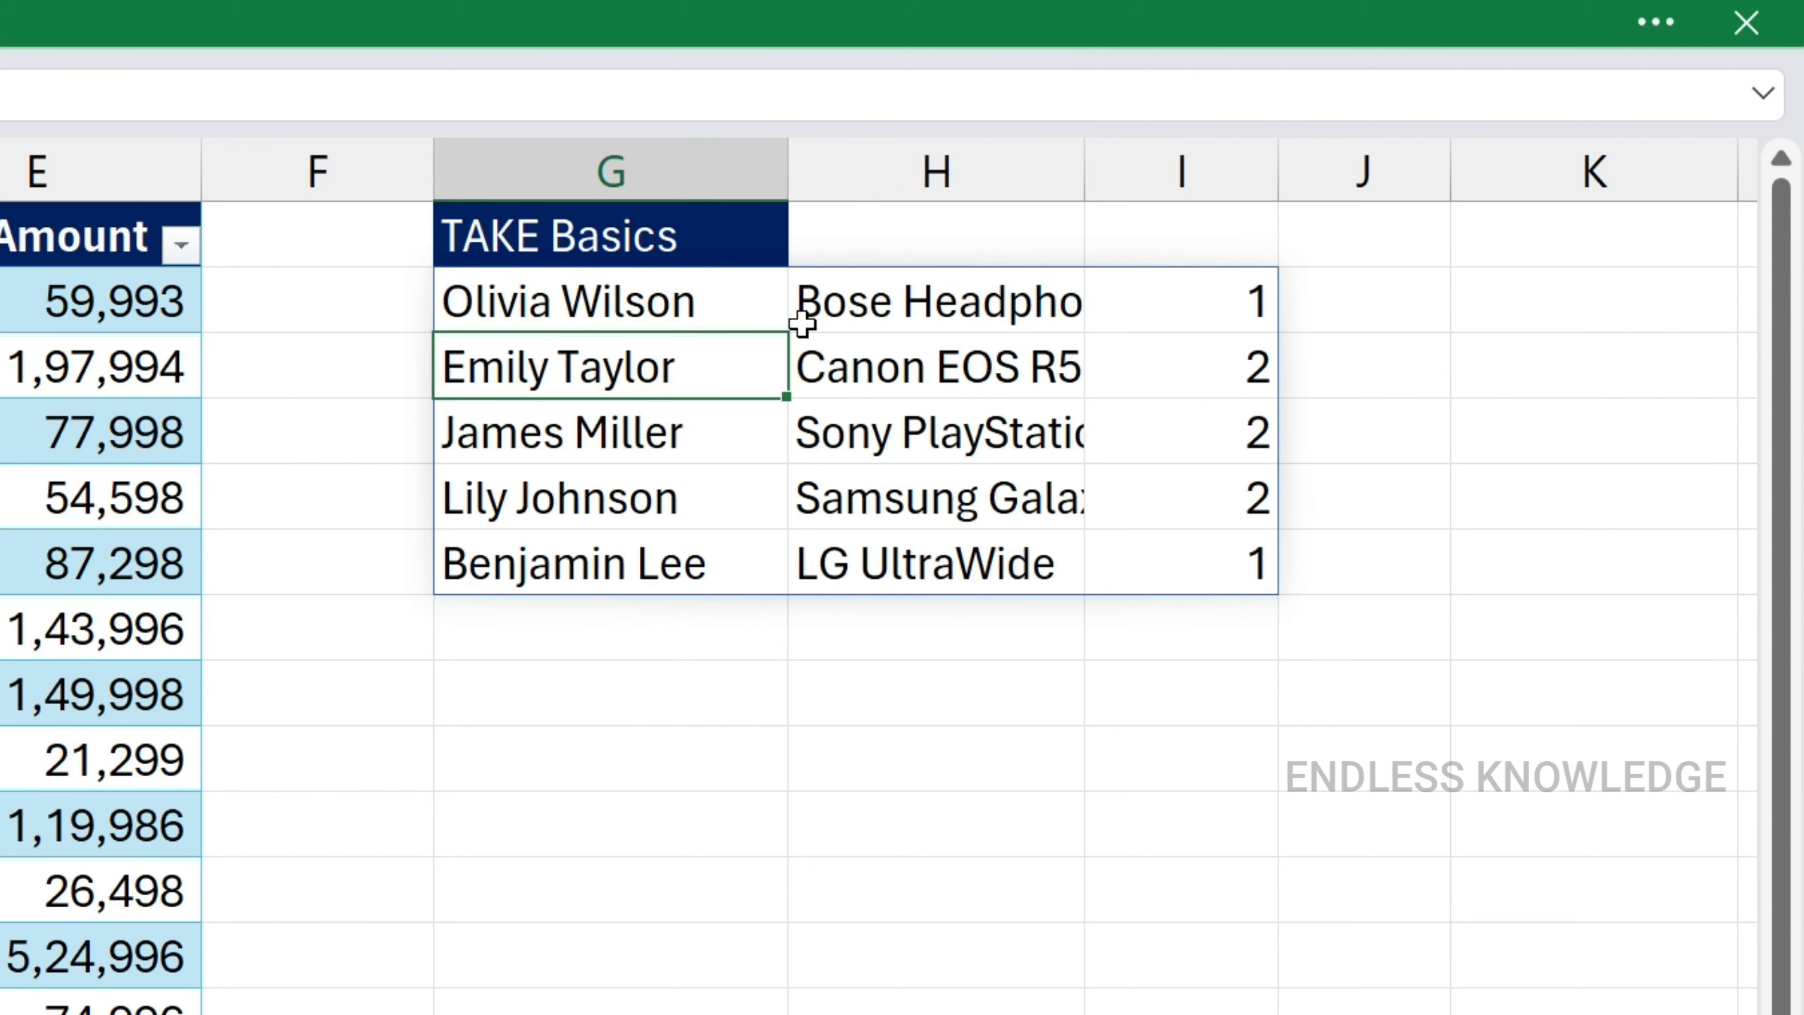
Change the columns argument of the TAKE formula in G2 to -2 to return the last two columns
{"action": "left_click", "coordinate": [685, 290]}
{"action": "double_click", "coordinate": [685, 298]}
{"action": "left_click", "coordinate": [794, 299]}
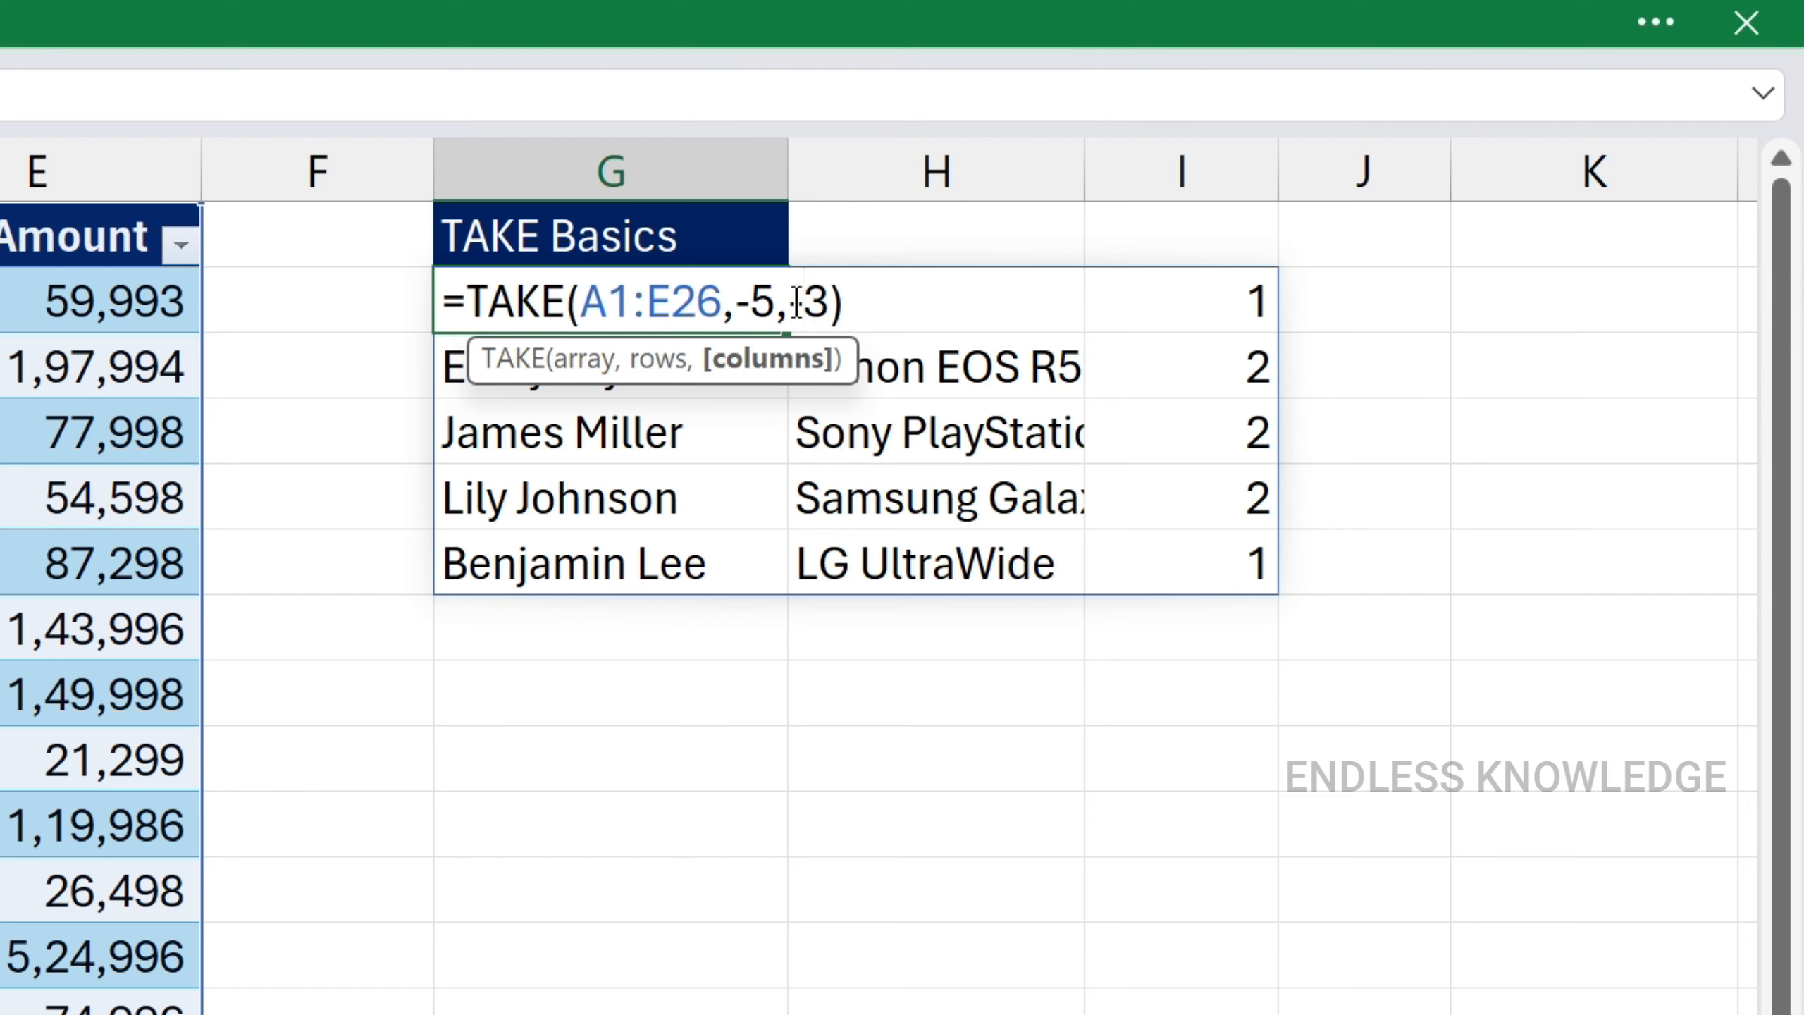
{"action": "type", "text": "2"}
{"action": "key", "text": "Delete"}
{"action": "key", "text": "Return"}
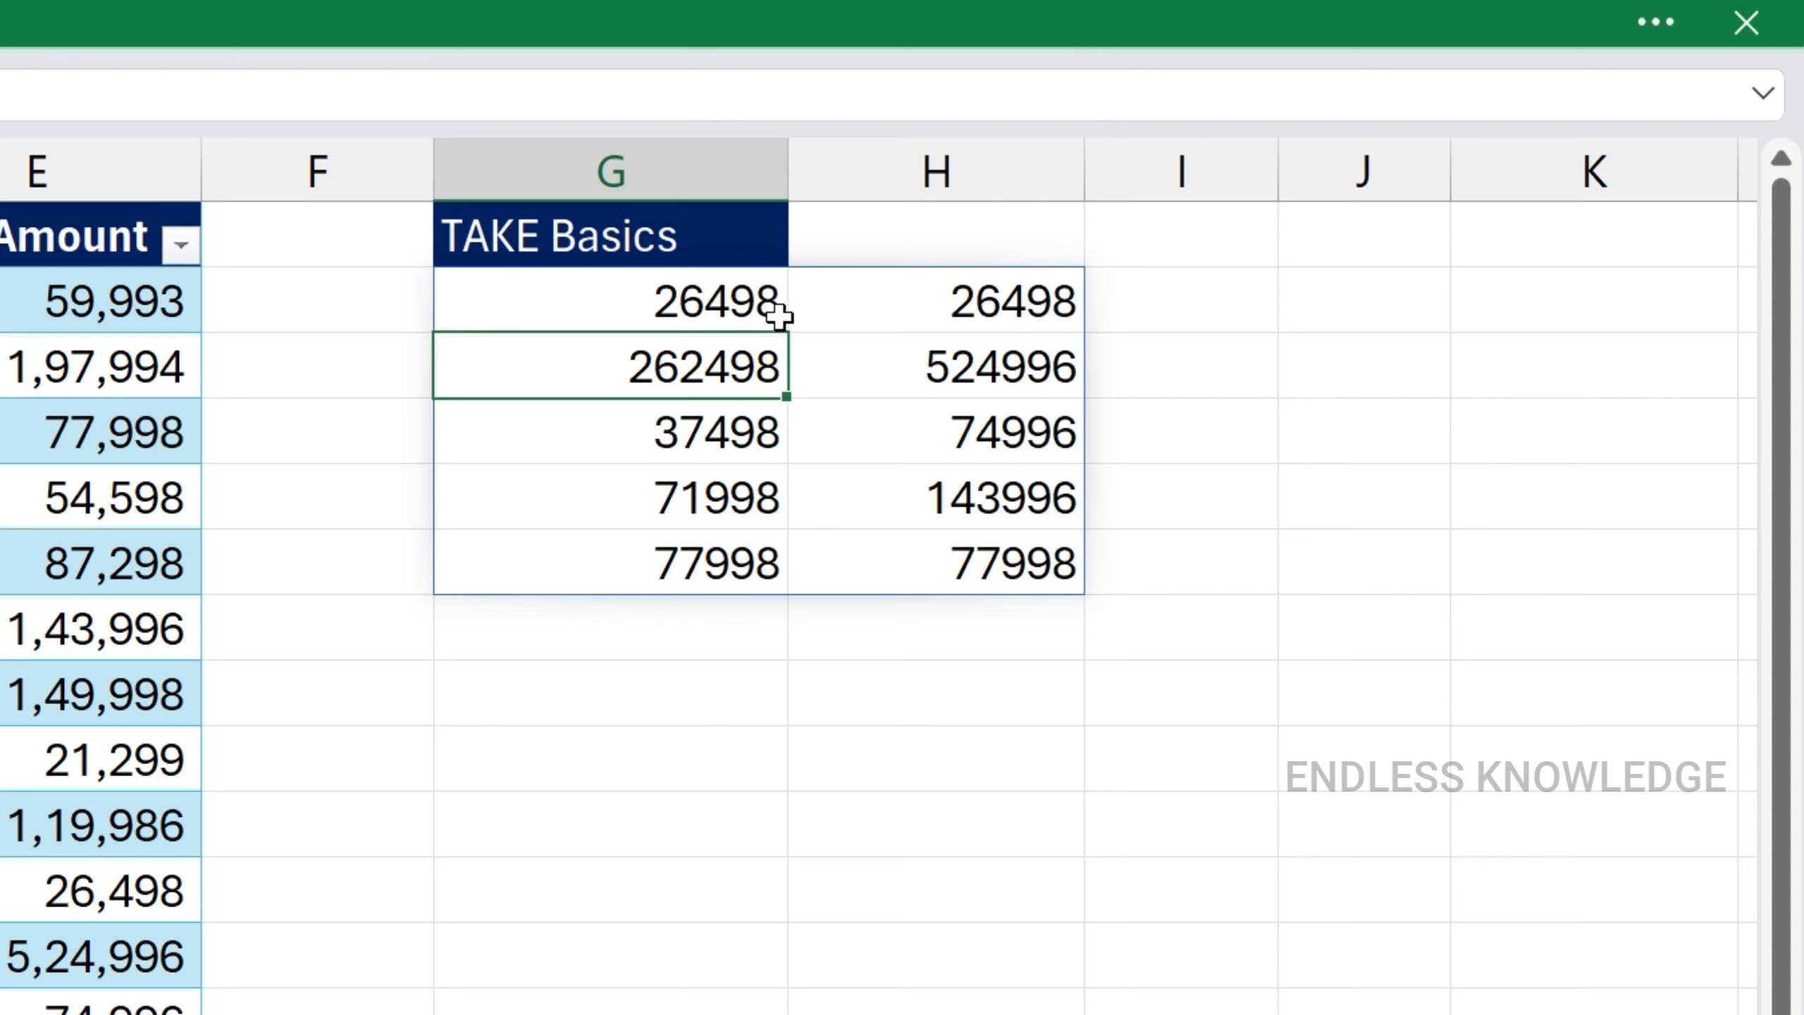
Set the rows argument of the TAKE formula in G2 to 6, keeping -2 for the columns
{"action": "double_click", "coordinate": [779, 316]}
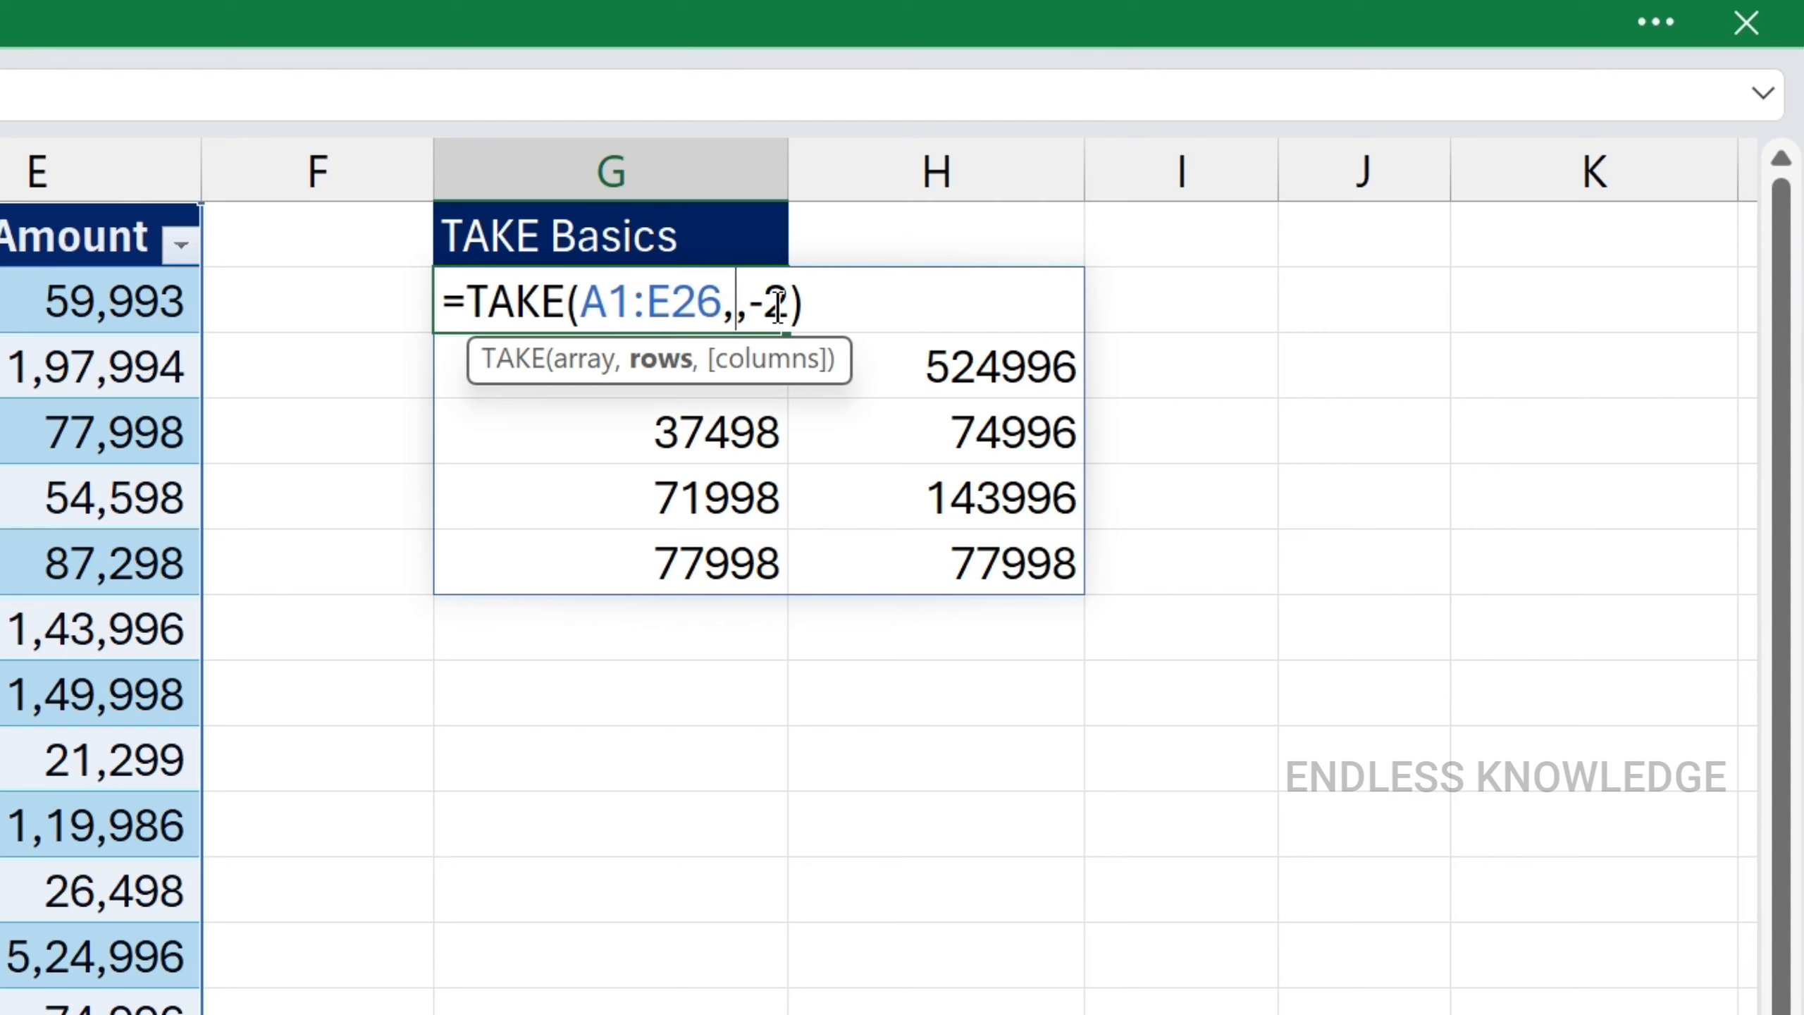
{"action": "type", "text": "6"}
{"action": "key", "text": "Return"}
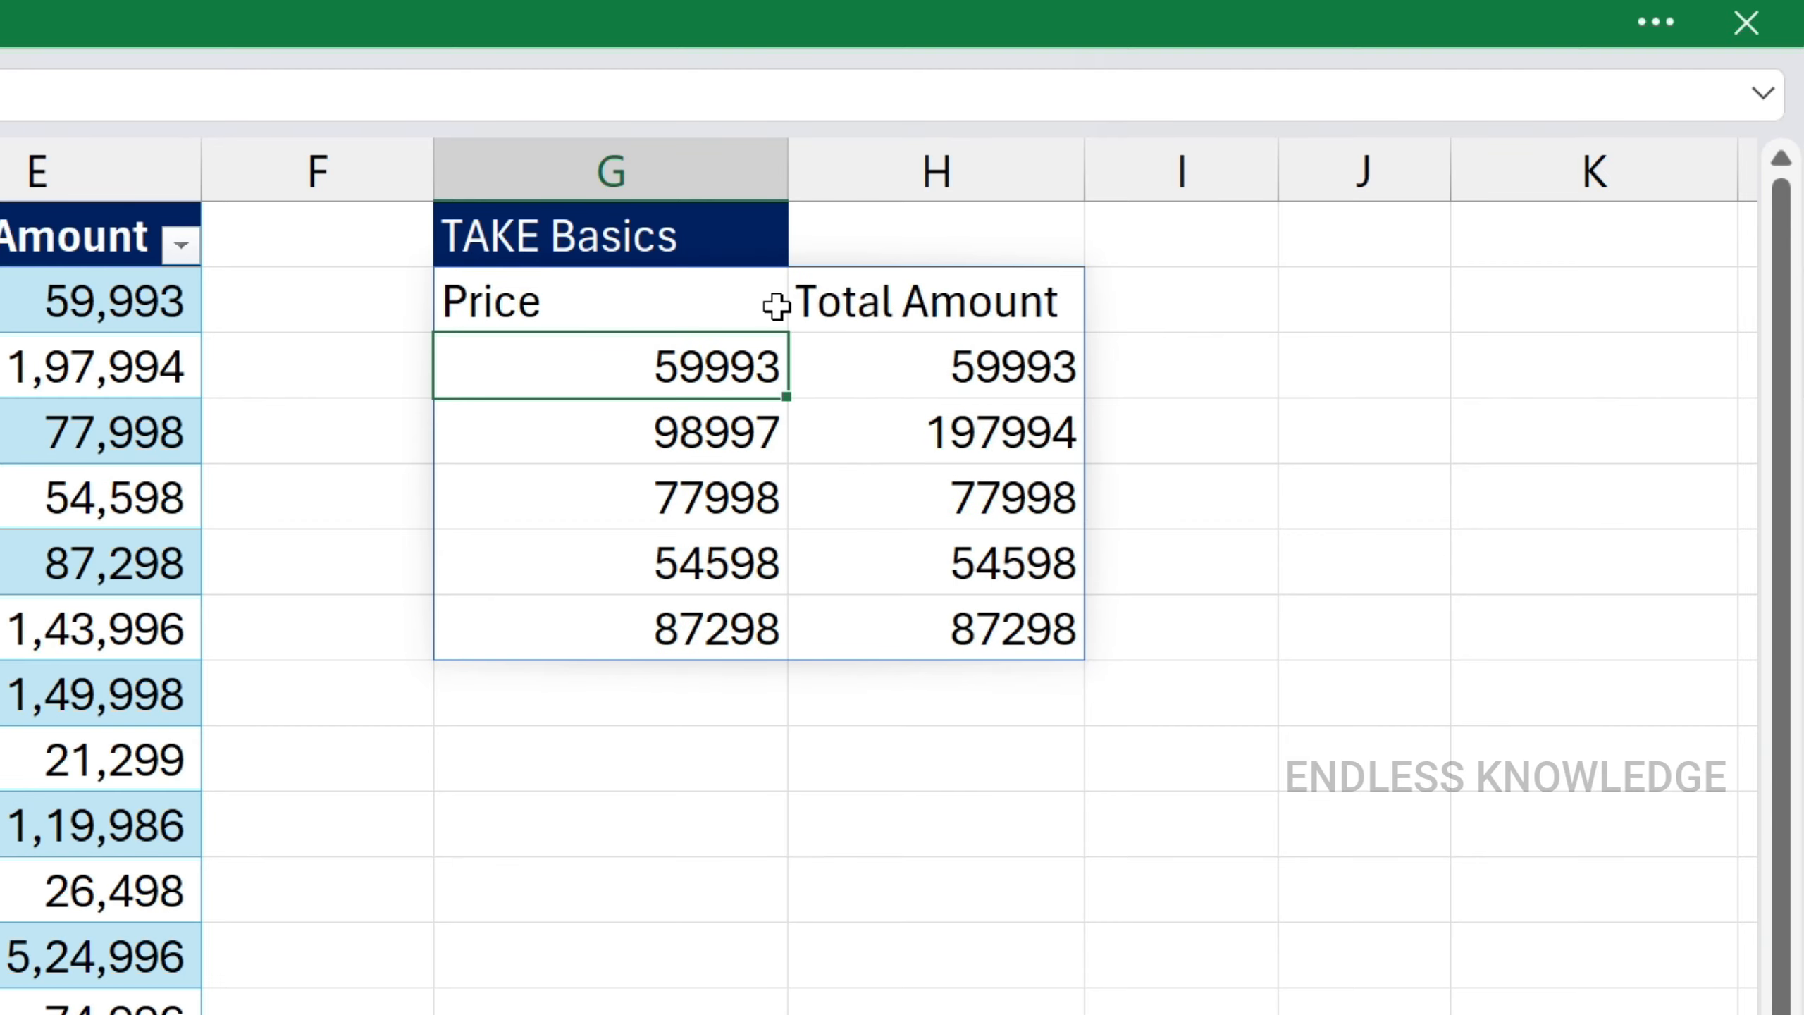
{"action": "left_click", "coordinate": [613, 318]}
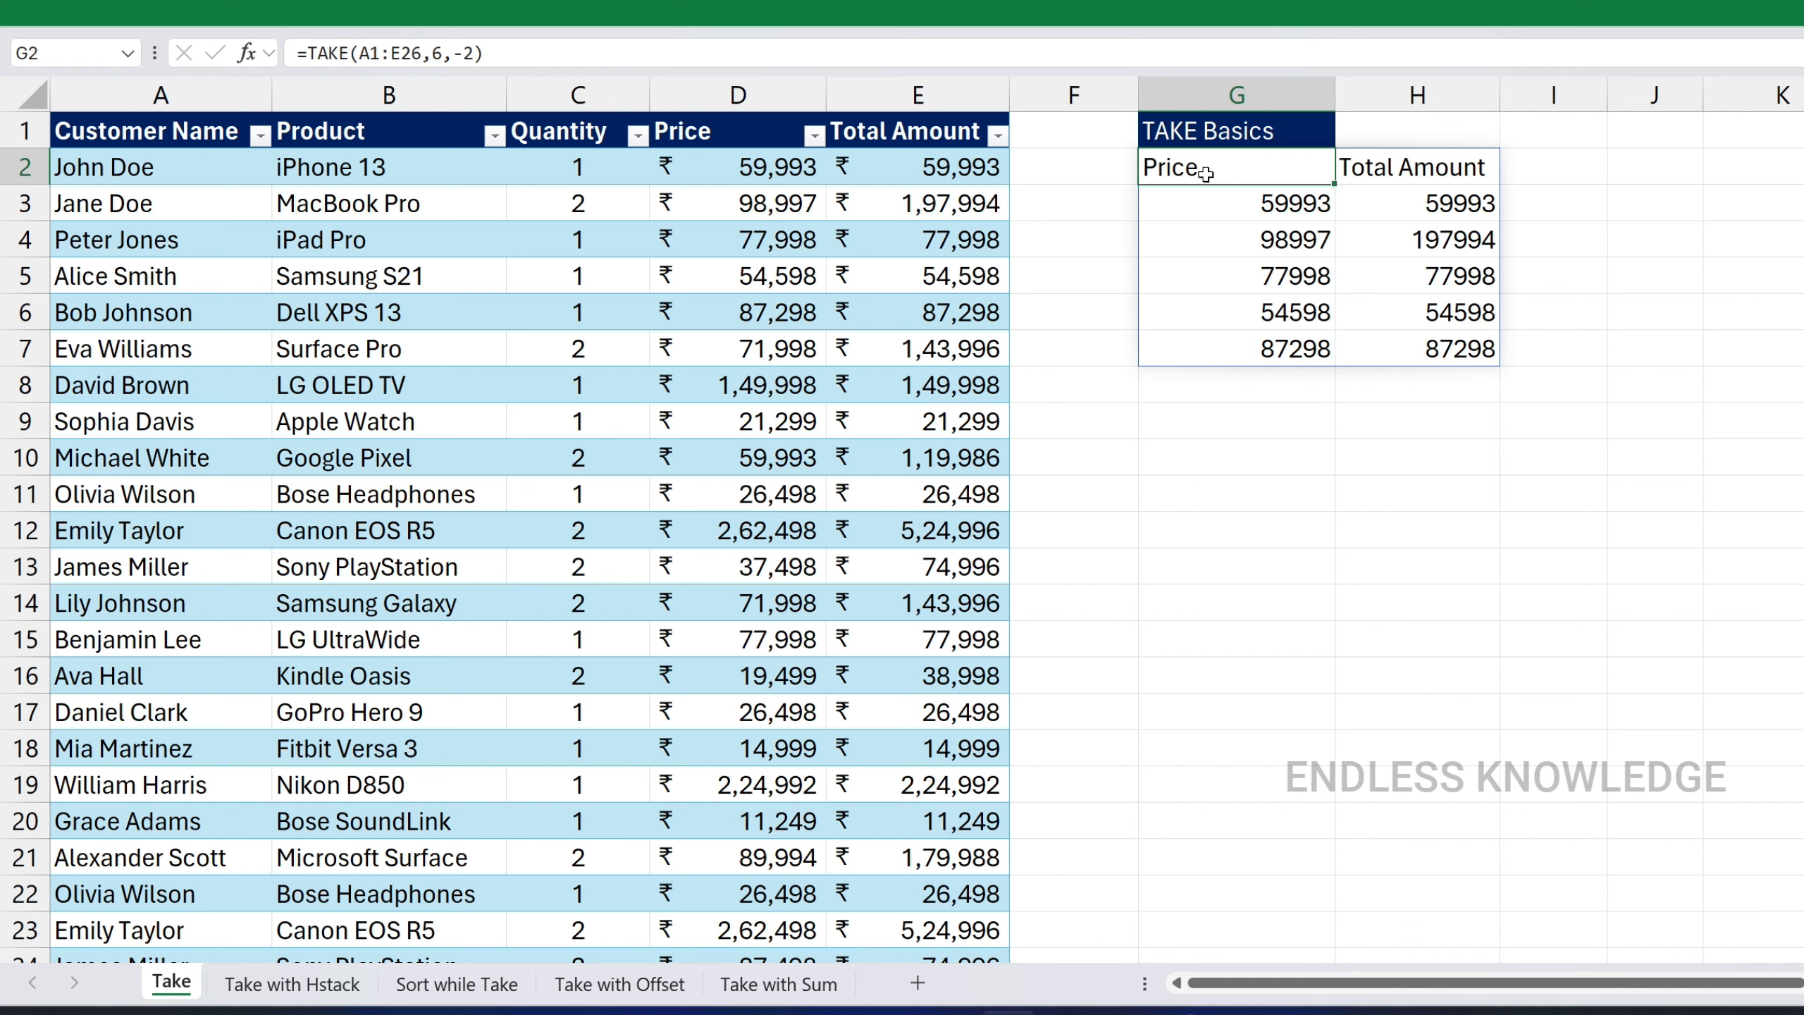
Examine different combinations of adjacent and non-adjacent columns in the sales table
{"action": "left_click_drag", "start_coordinate": [170, 135], "coordinate": [223, 525]}
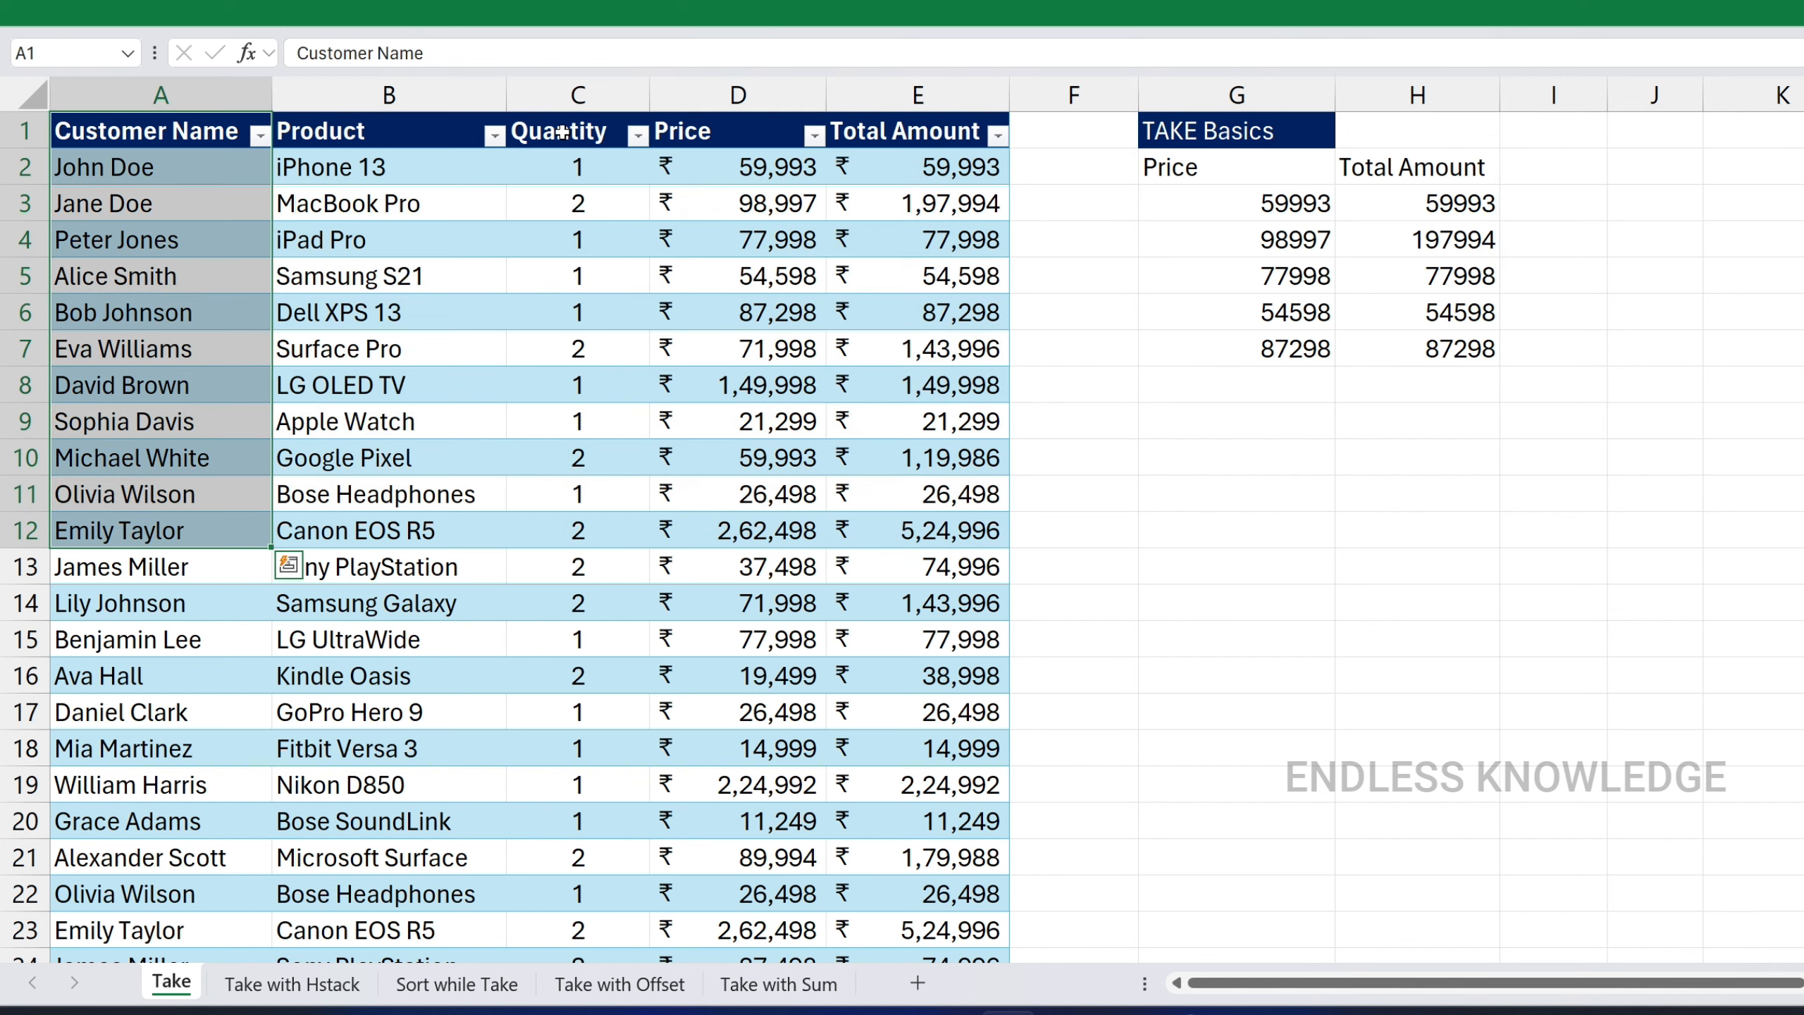
{"action": "left_click_drag", "start_coordinate": [571, 132], "coordinate": [575, 532]}
{"action": "left_click_drag", "start_coordinate": [912, 138], "coordinate": [916, 460]}
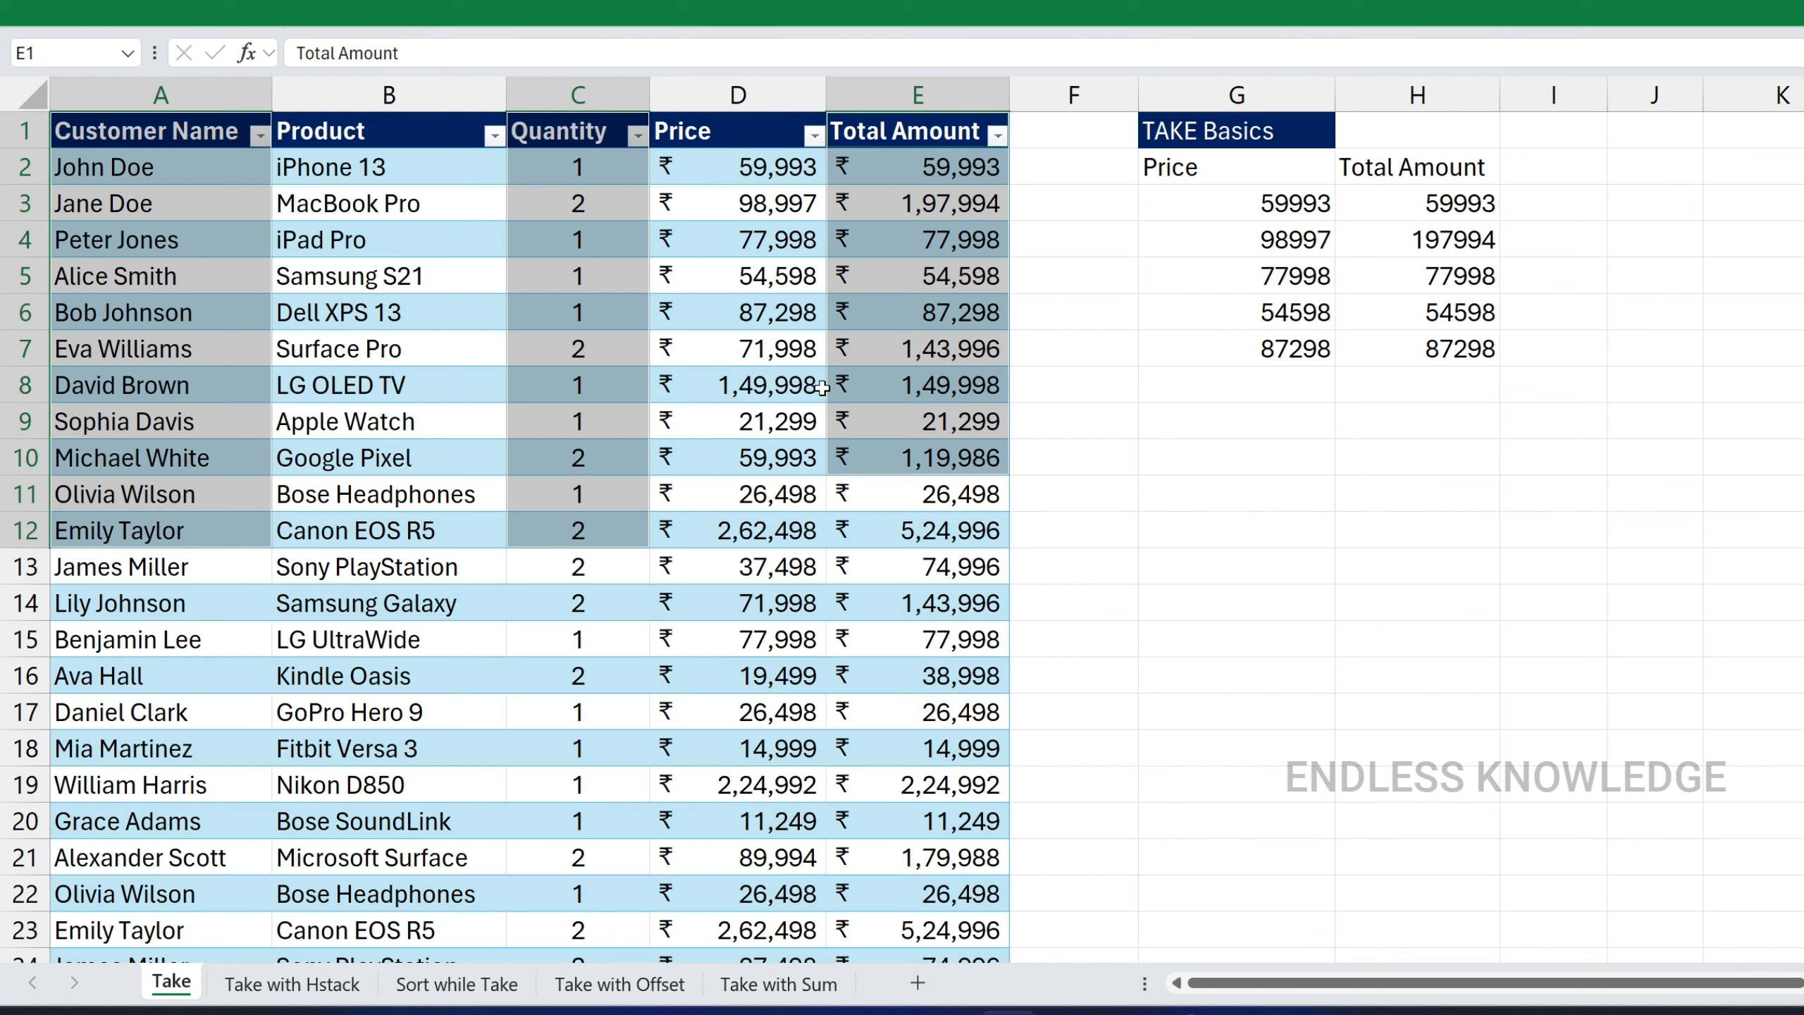
{"action": "left_click", "coordinate": [131, 133]}
{"action": "left_click_drag", "start_coordinate": [131, 134], "coordinate": [664, 353]}
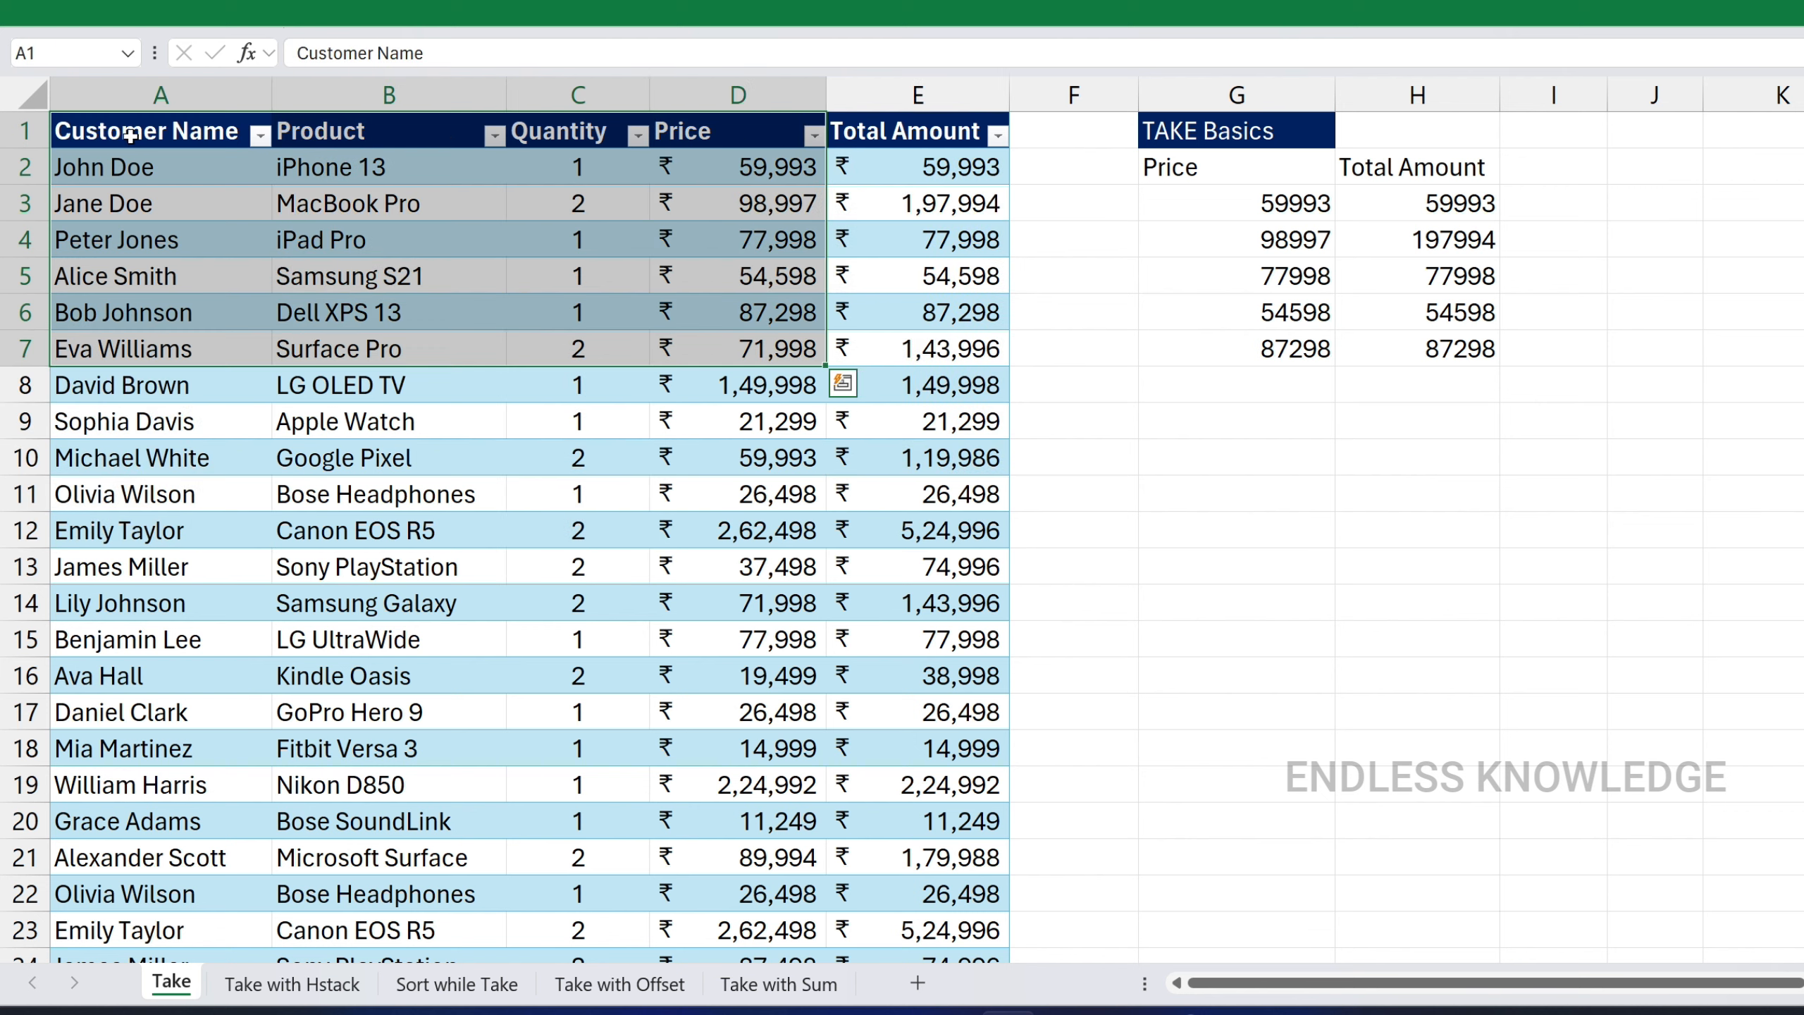
{"action": "left_click_drag", "start_coordinate": [127, 133], "coordinate": [462, 498]}
{"action": "left_click_drag", "start_coordinate": [740, 132], "coordinate": [899, 539]}
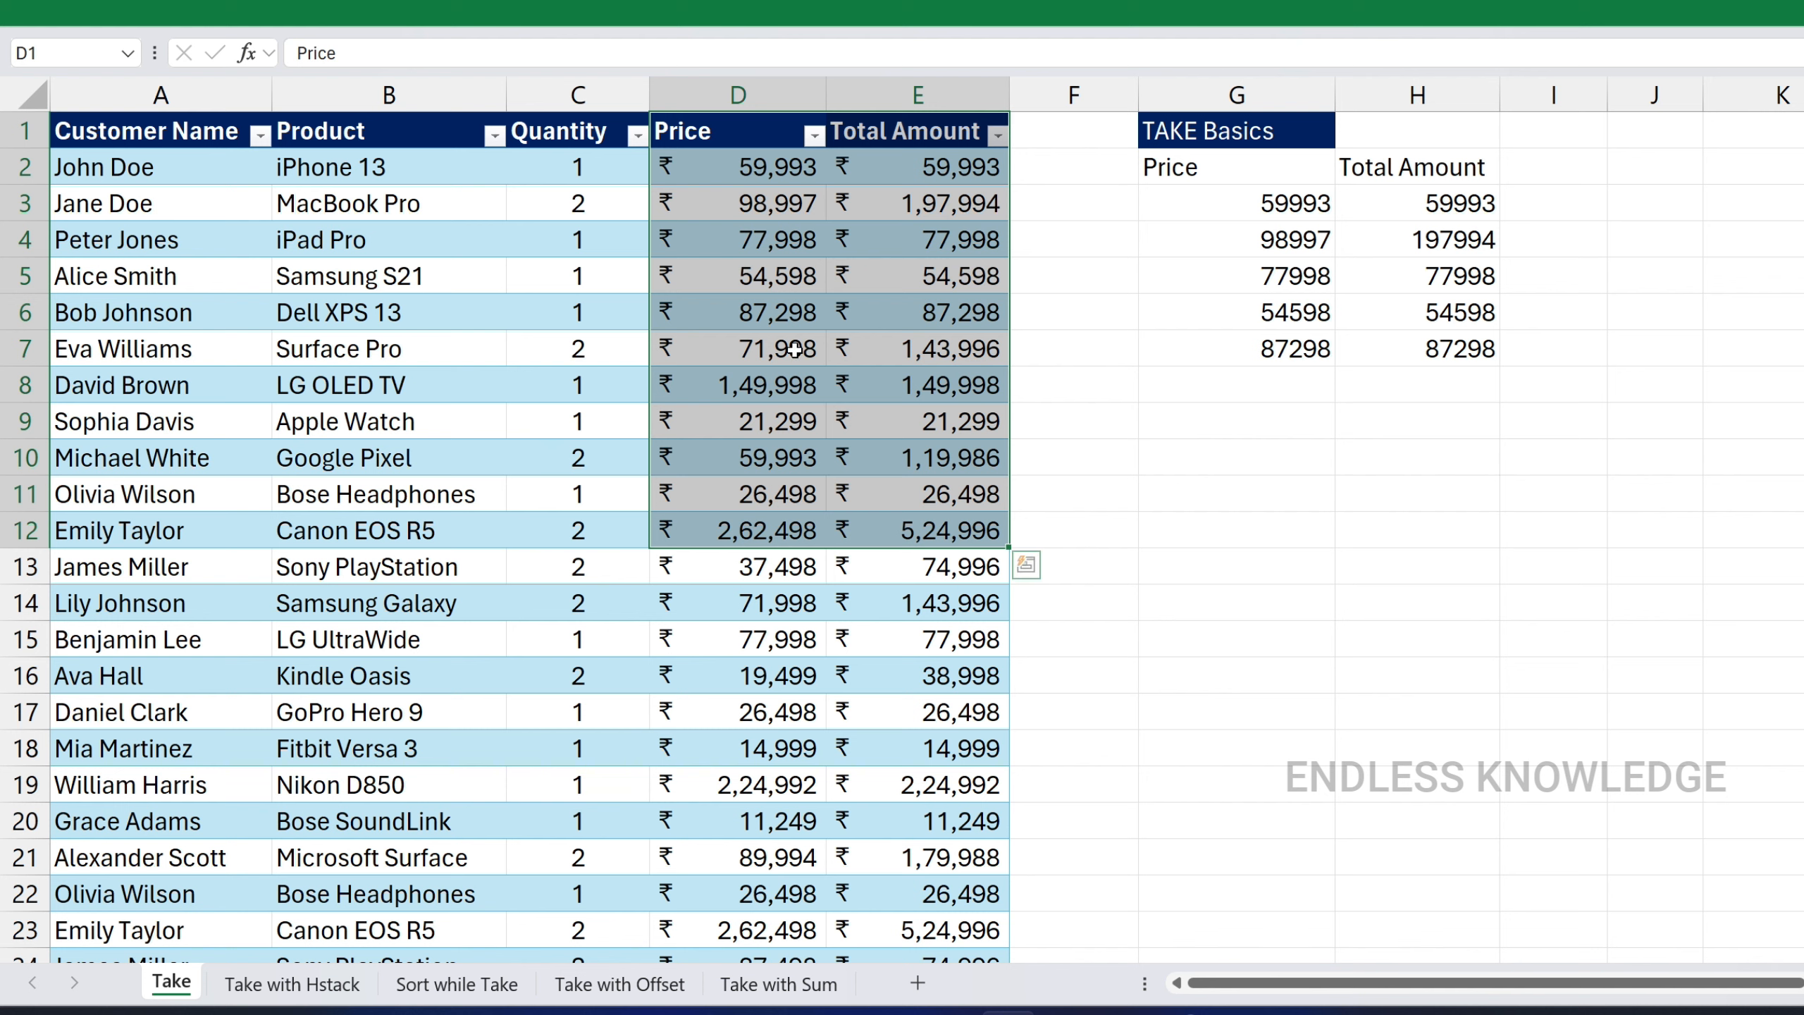
{"action": "left_click", "coordinate": [773, 335]}
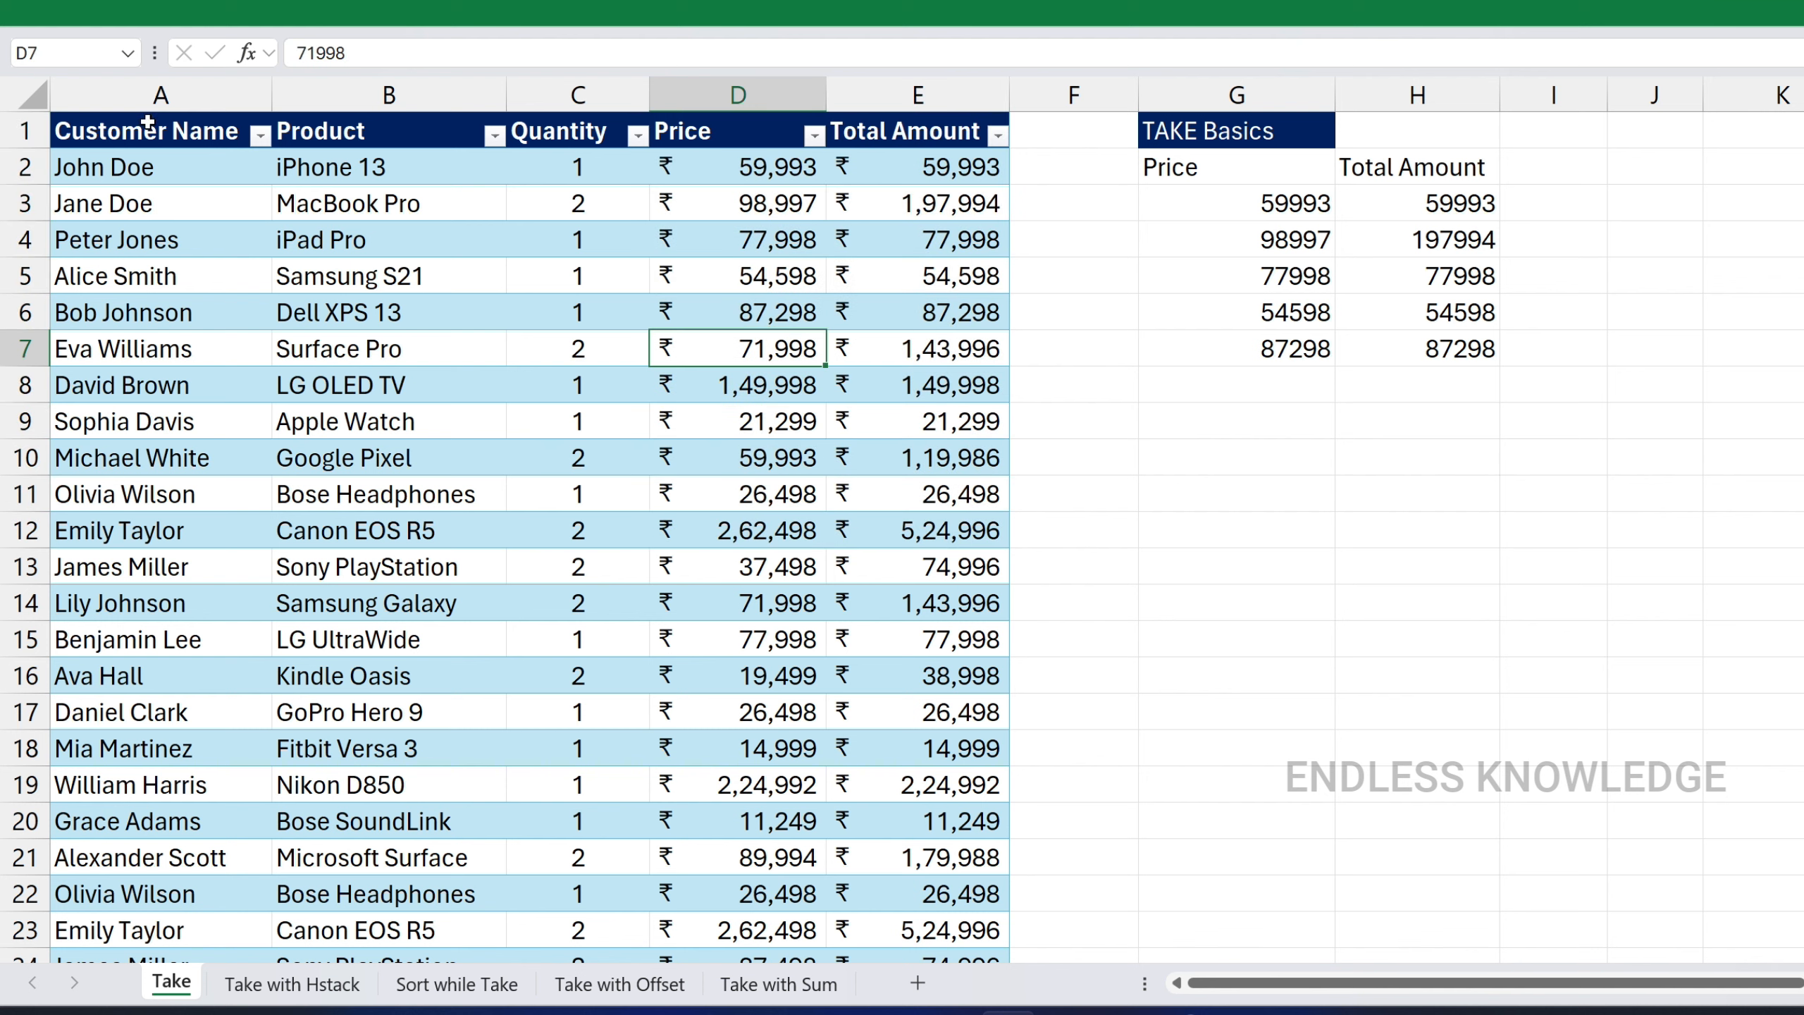
{"action": "left_click_drag", "start_coordinate": [146, 131], "coordinate": [432, 331]}
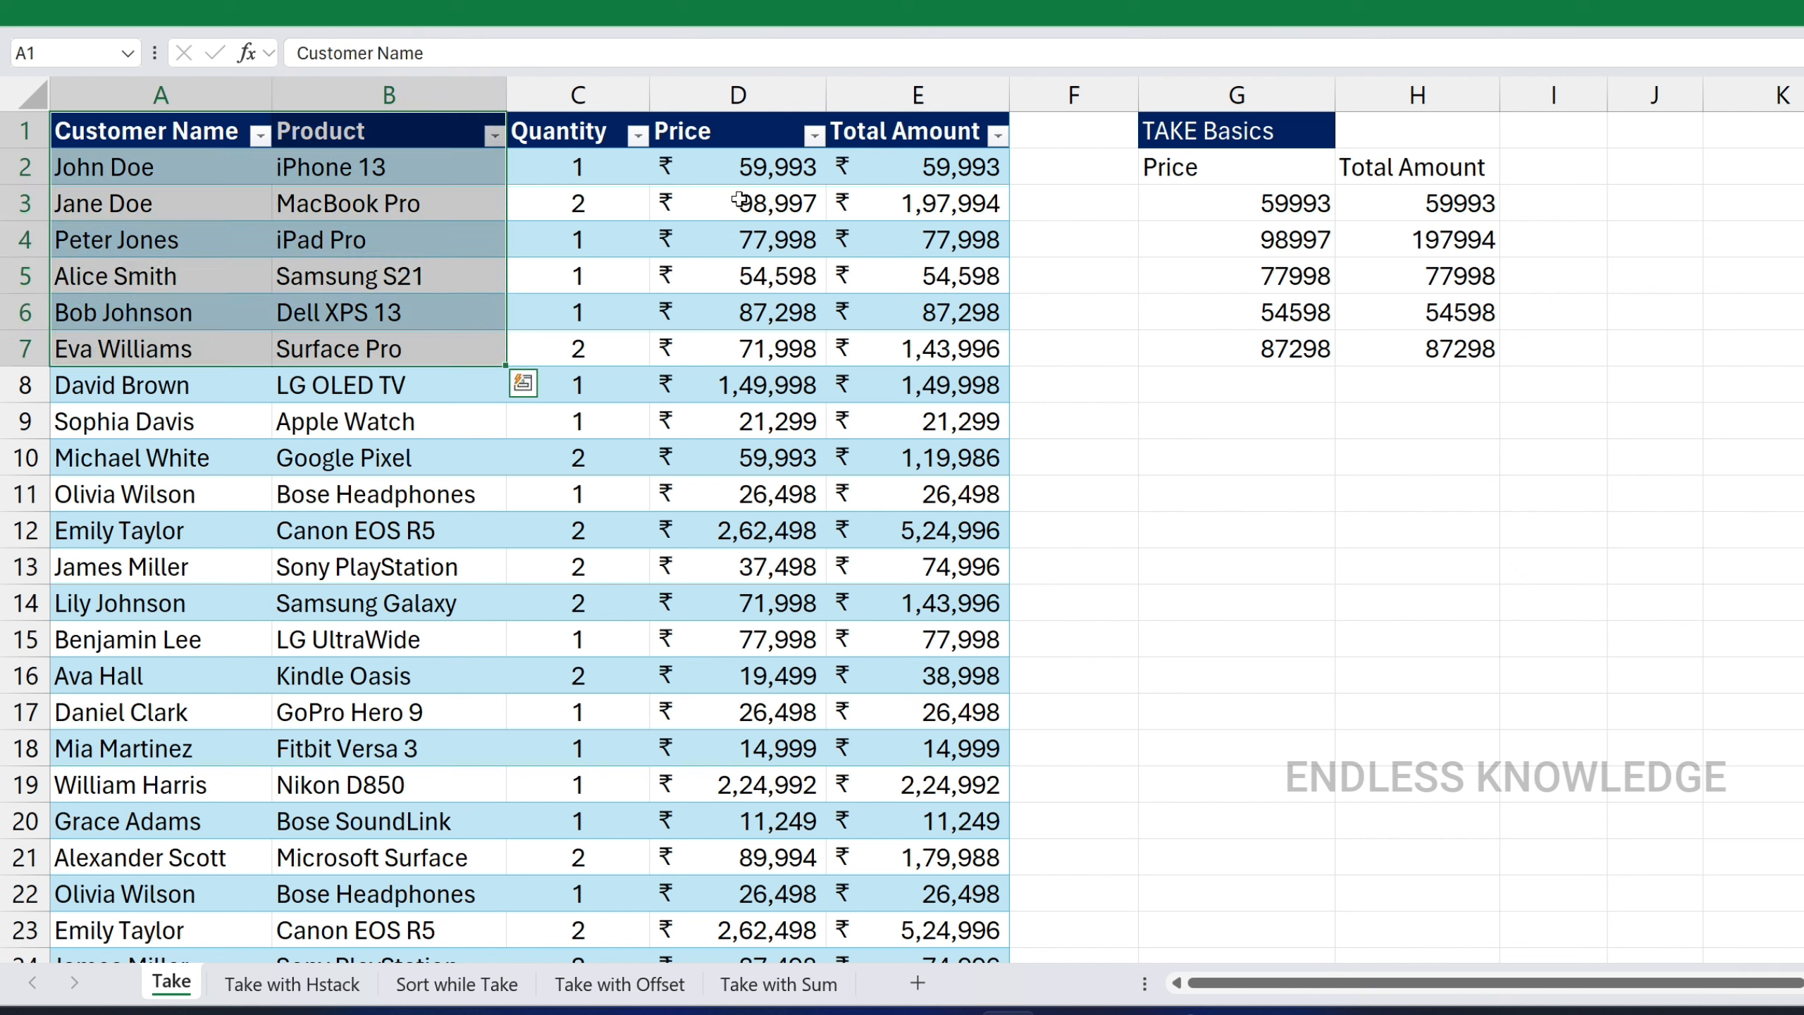
Go to the Take with Hstack sheet and begin a TAKE formula in G2 with a nested HSTACK function
{"action": "left_click_drag", "start_coordinate": [901, 140], "coordinate": [919, 332]}
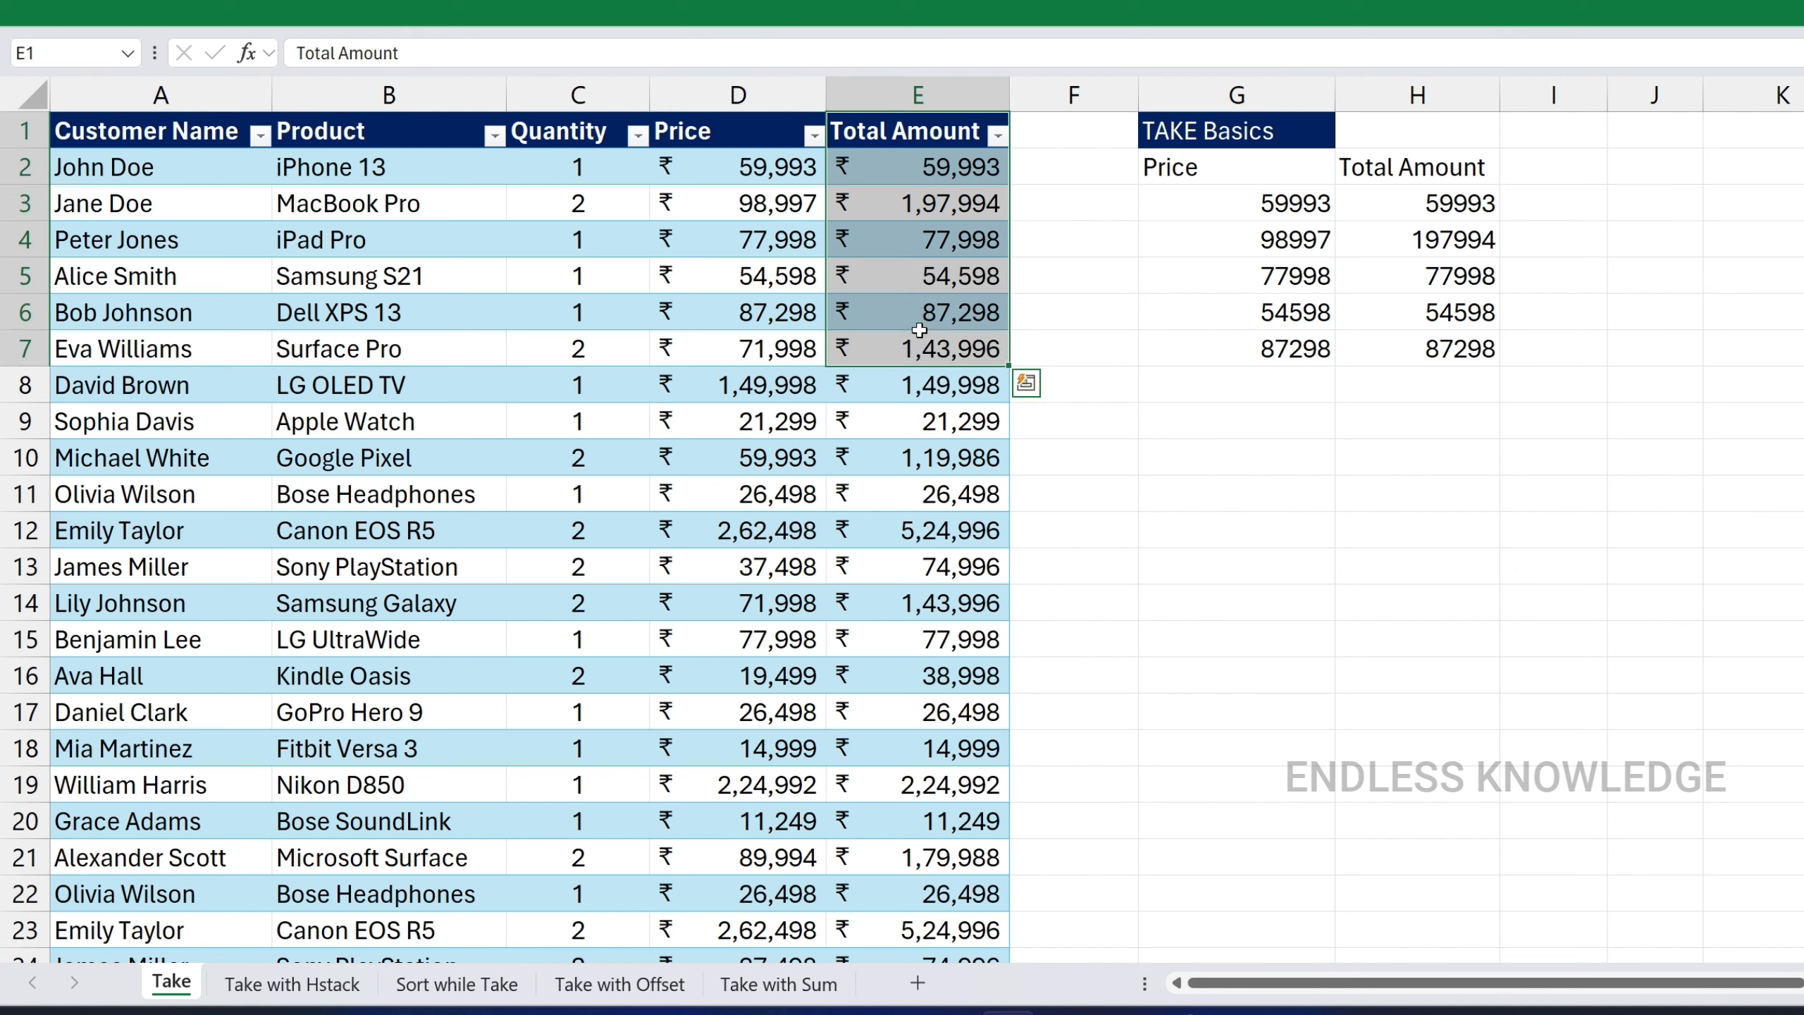
{"action": "key", "text": "ctrl+Page_Down"}
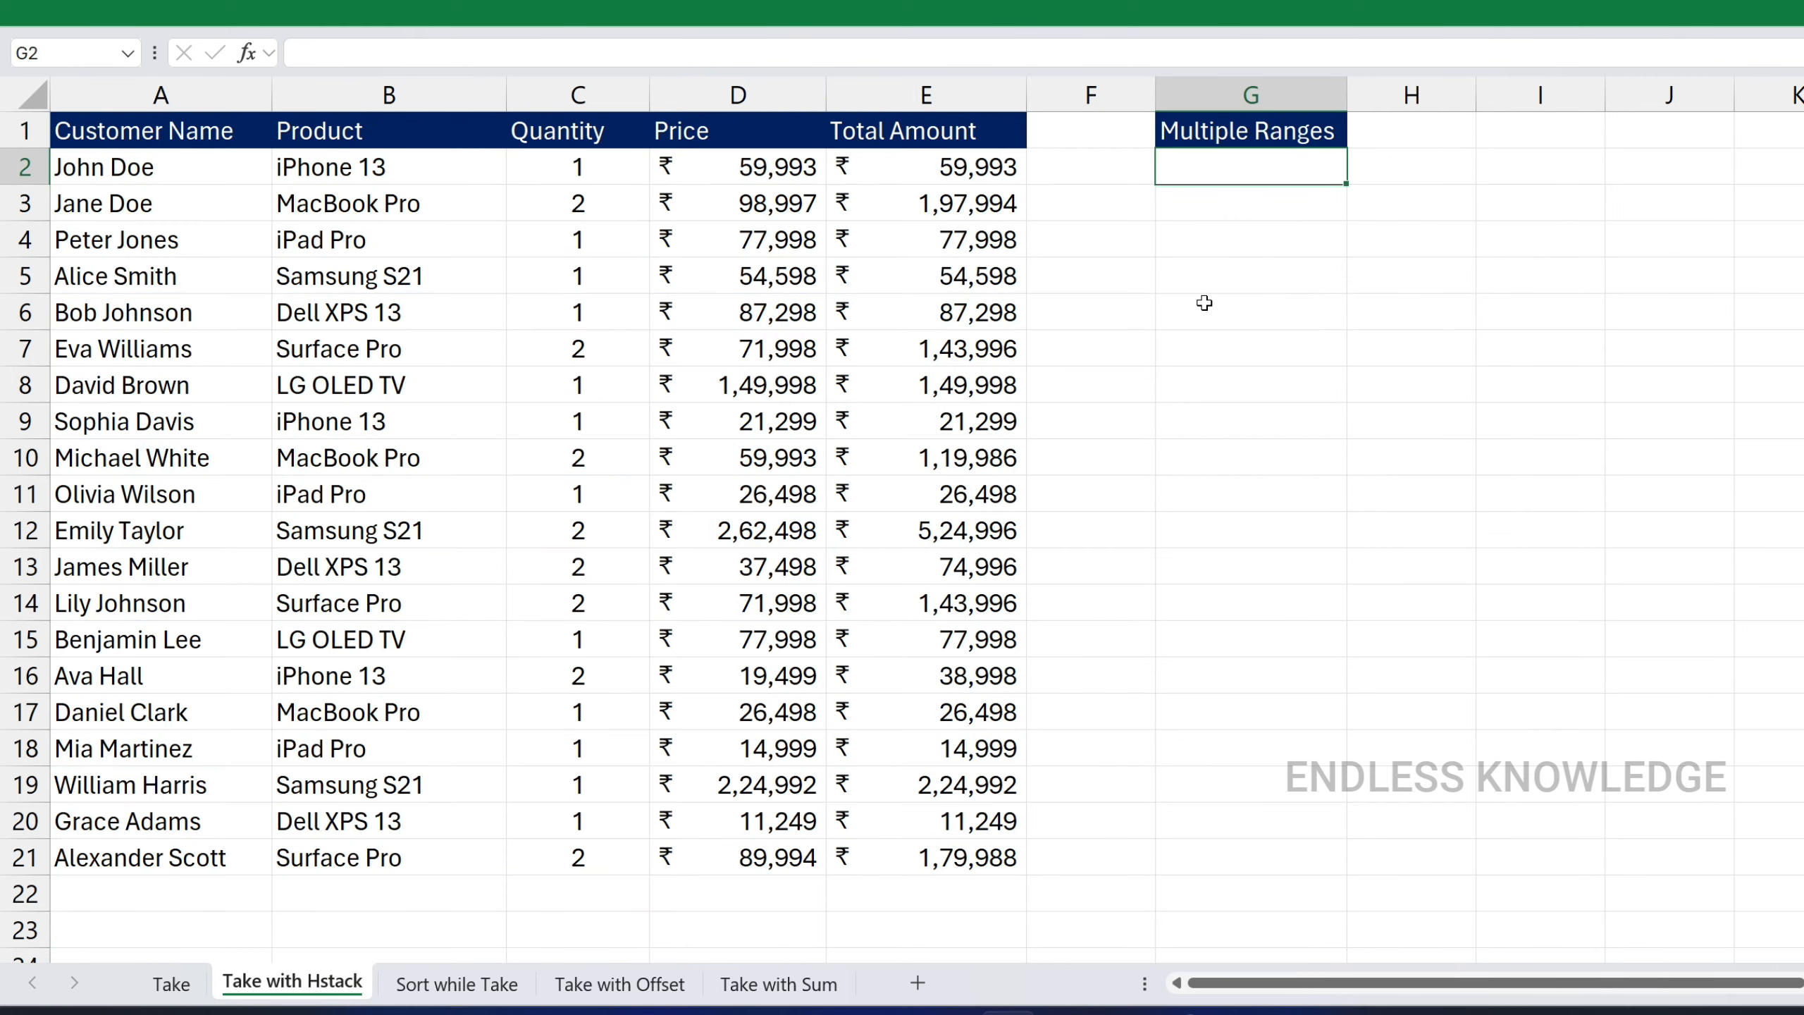
{"action": "type", "text": "="}
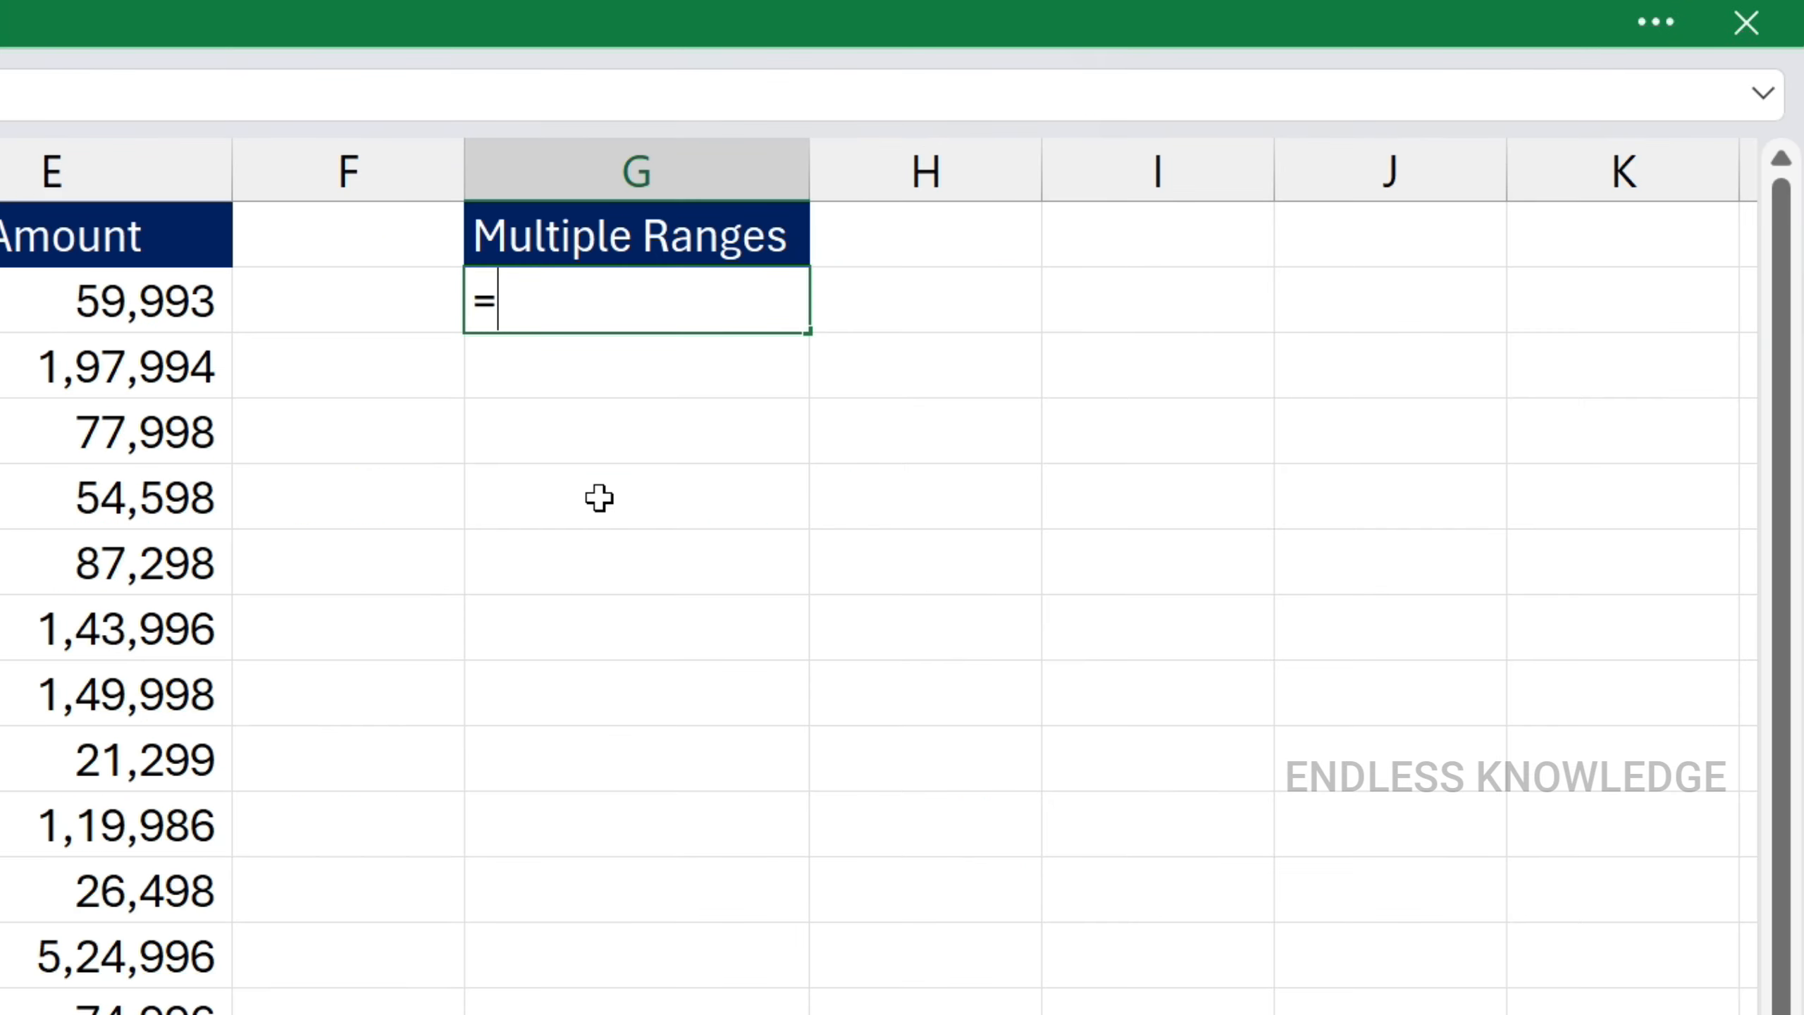
{"action": "type", "text": "take"}
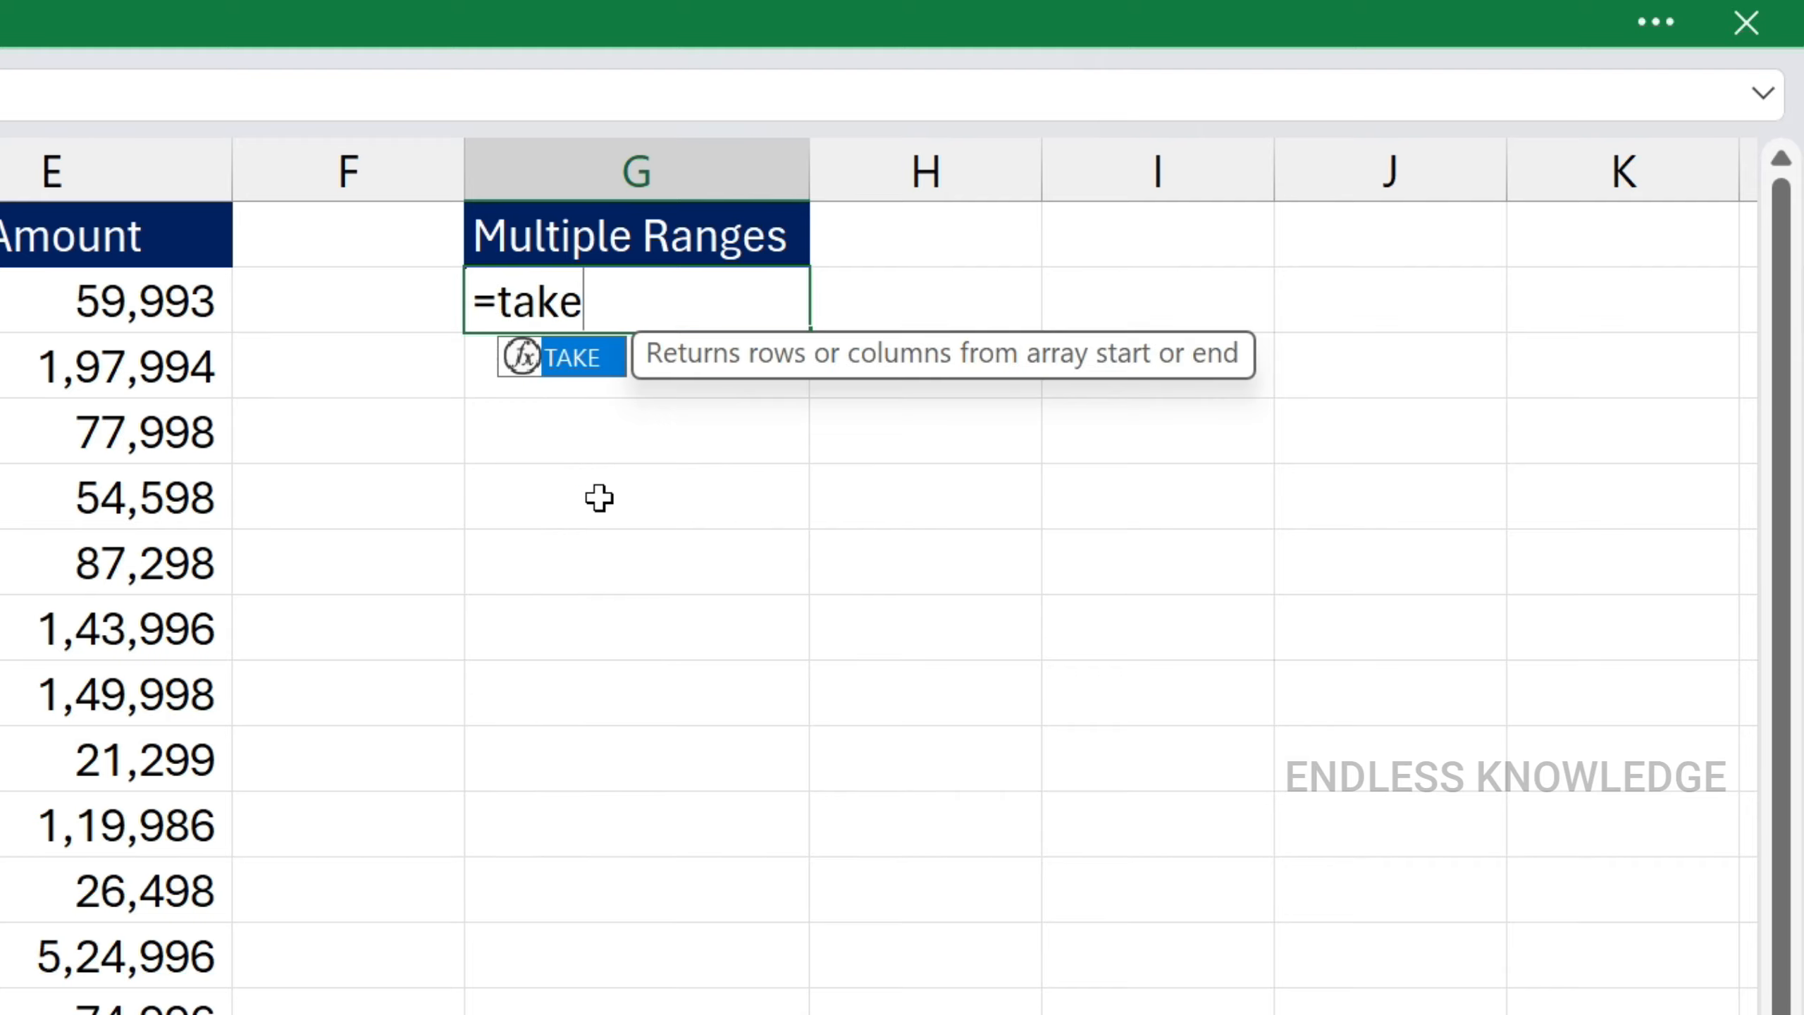
{"action": "key", "text": "Tab"}
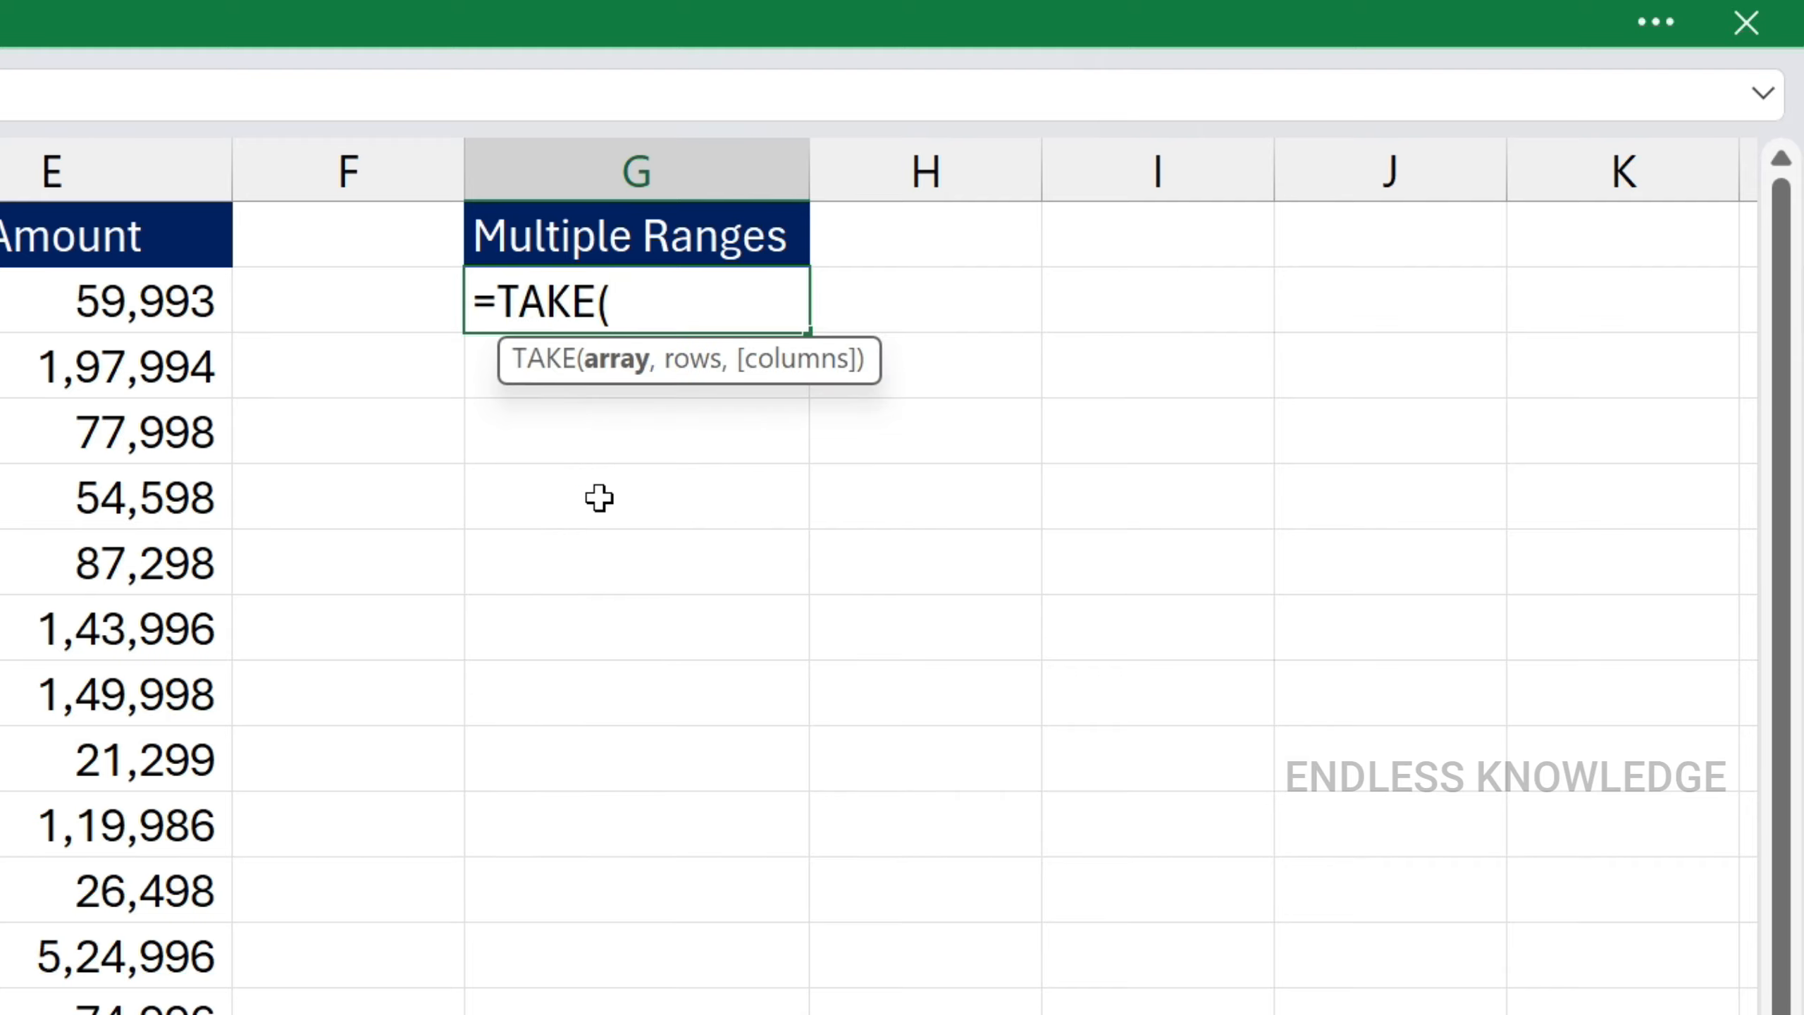
{"action": "type", "text": "hs"}
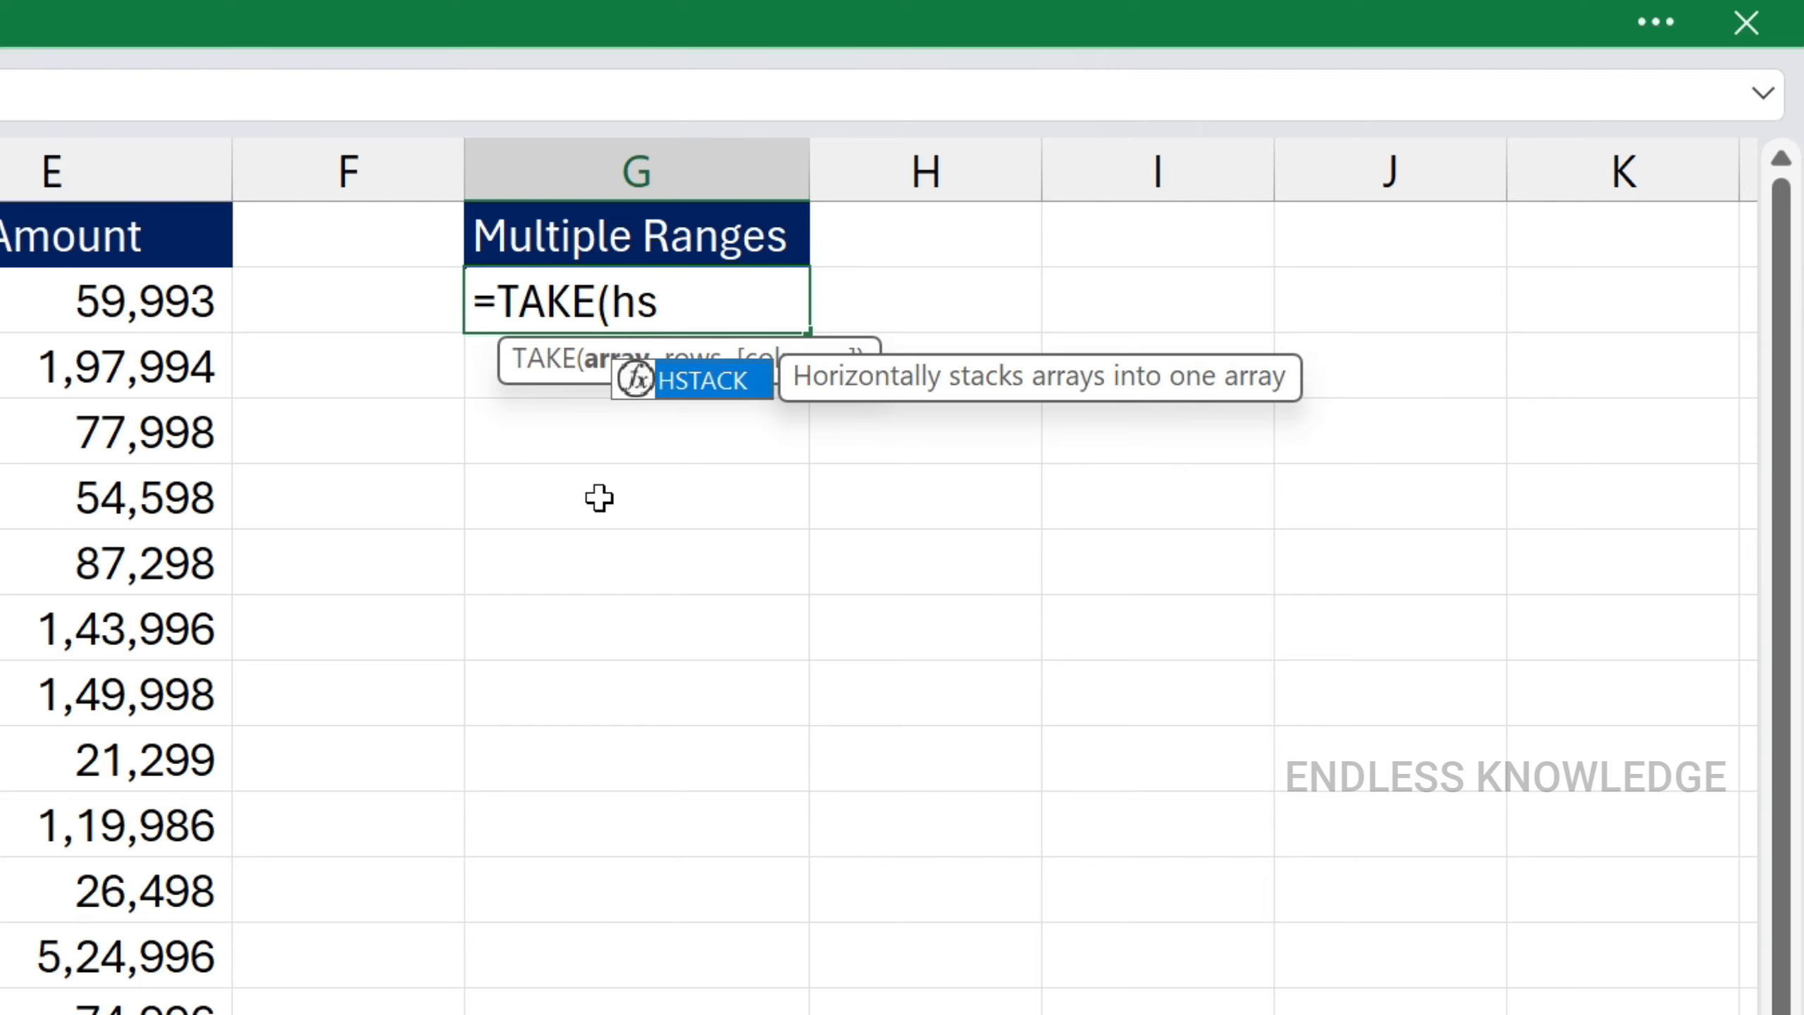
{"action": "key", "text": "Tab"}
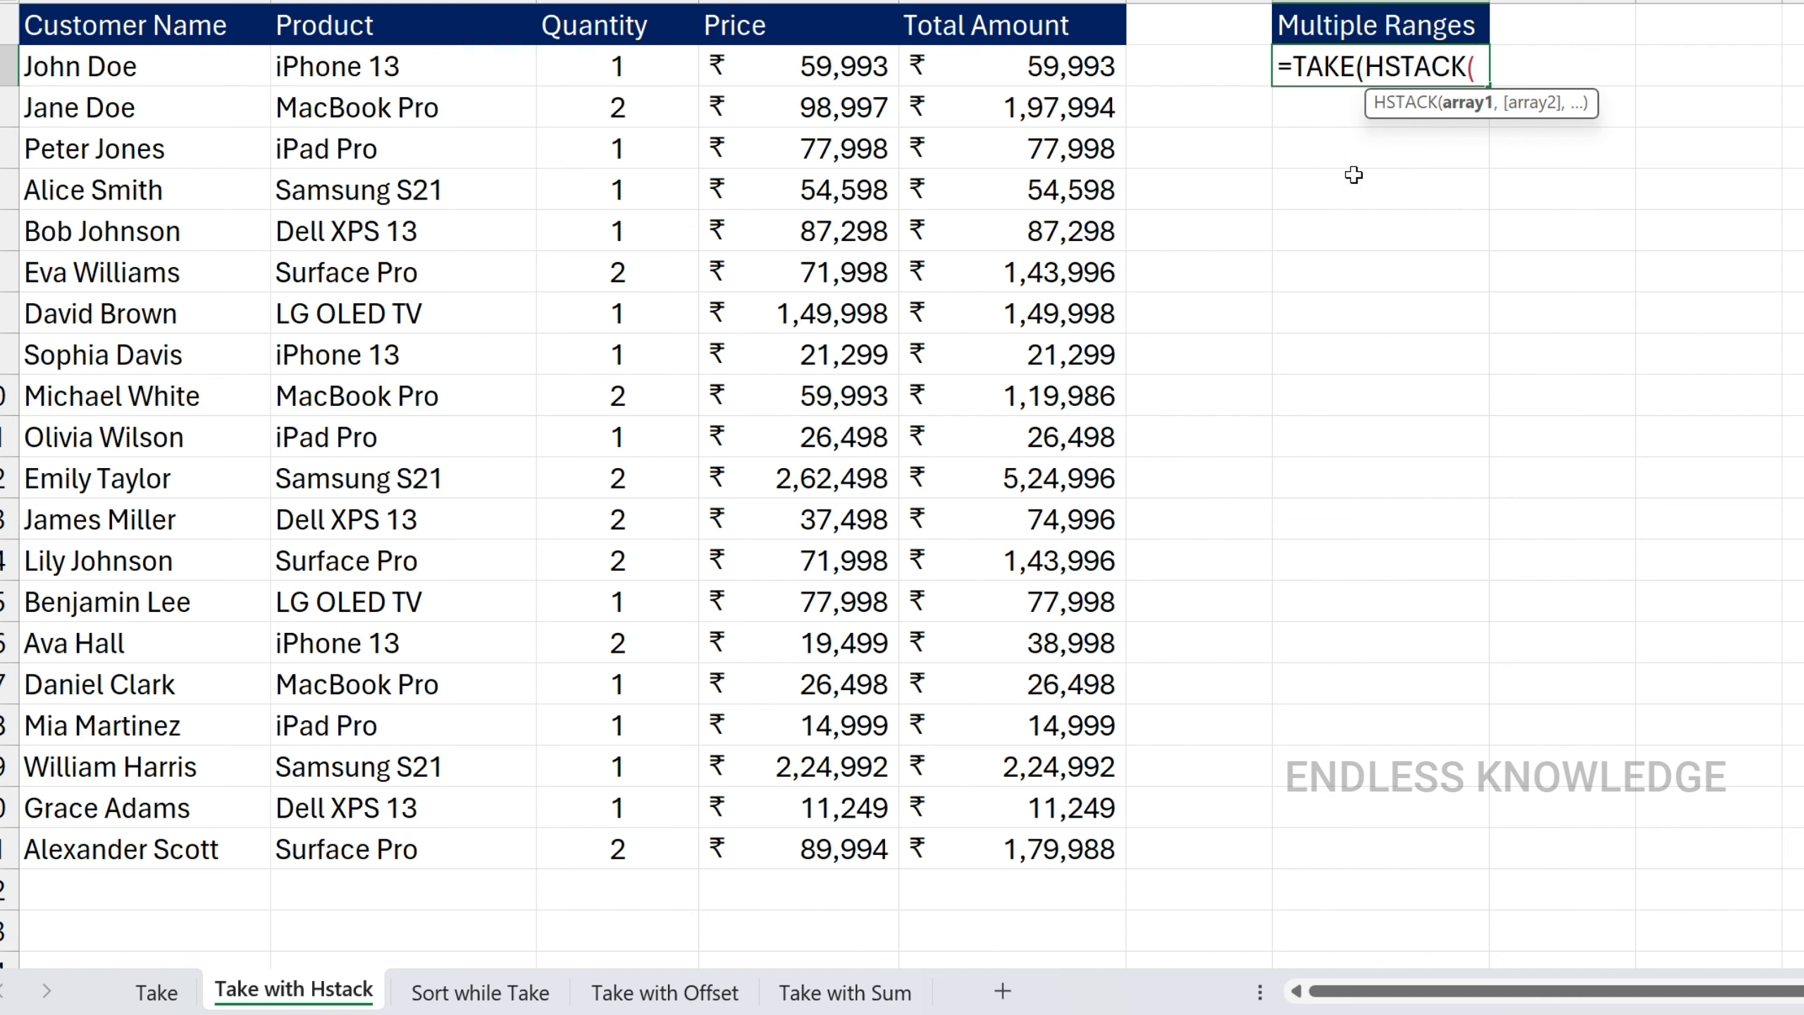
Supply the Customer Name, Product and Total Amount ranges A1:A21, B1:B21 and E1:E21 as the HSTACK arrays
{"action": "left_click", "coordinate": [196, 17]}
{"action": "left_click_drag", "start_coordinate": [197, 18], "coordinate": [197, 851]}
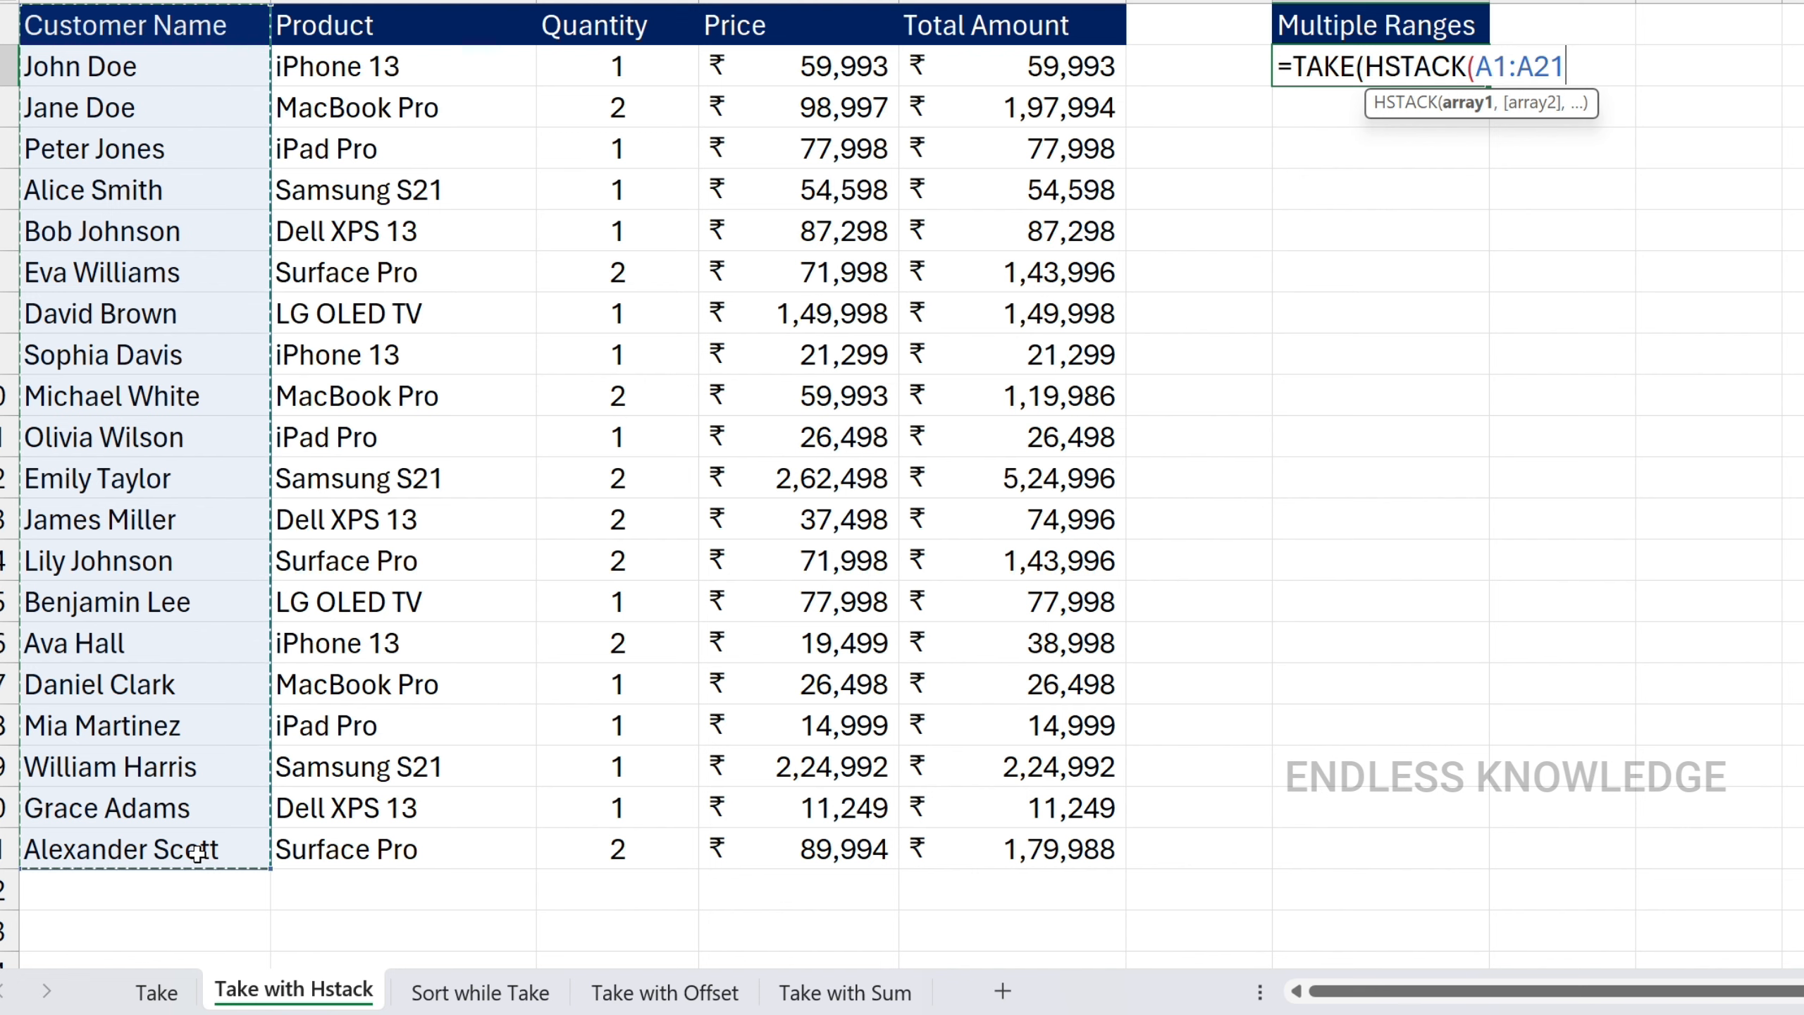
{"action": "type", "text": ","}
{"action": "left_click_drag", "start_coordinate": [431, 9], "coordinate": [547, 853]}
{"action": "type", "text": ","}
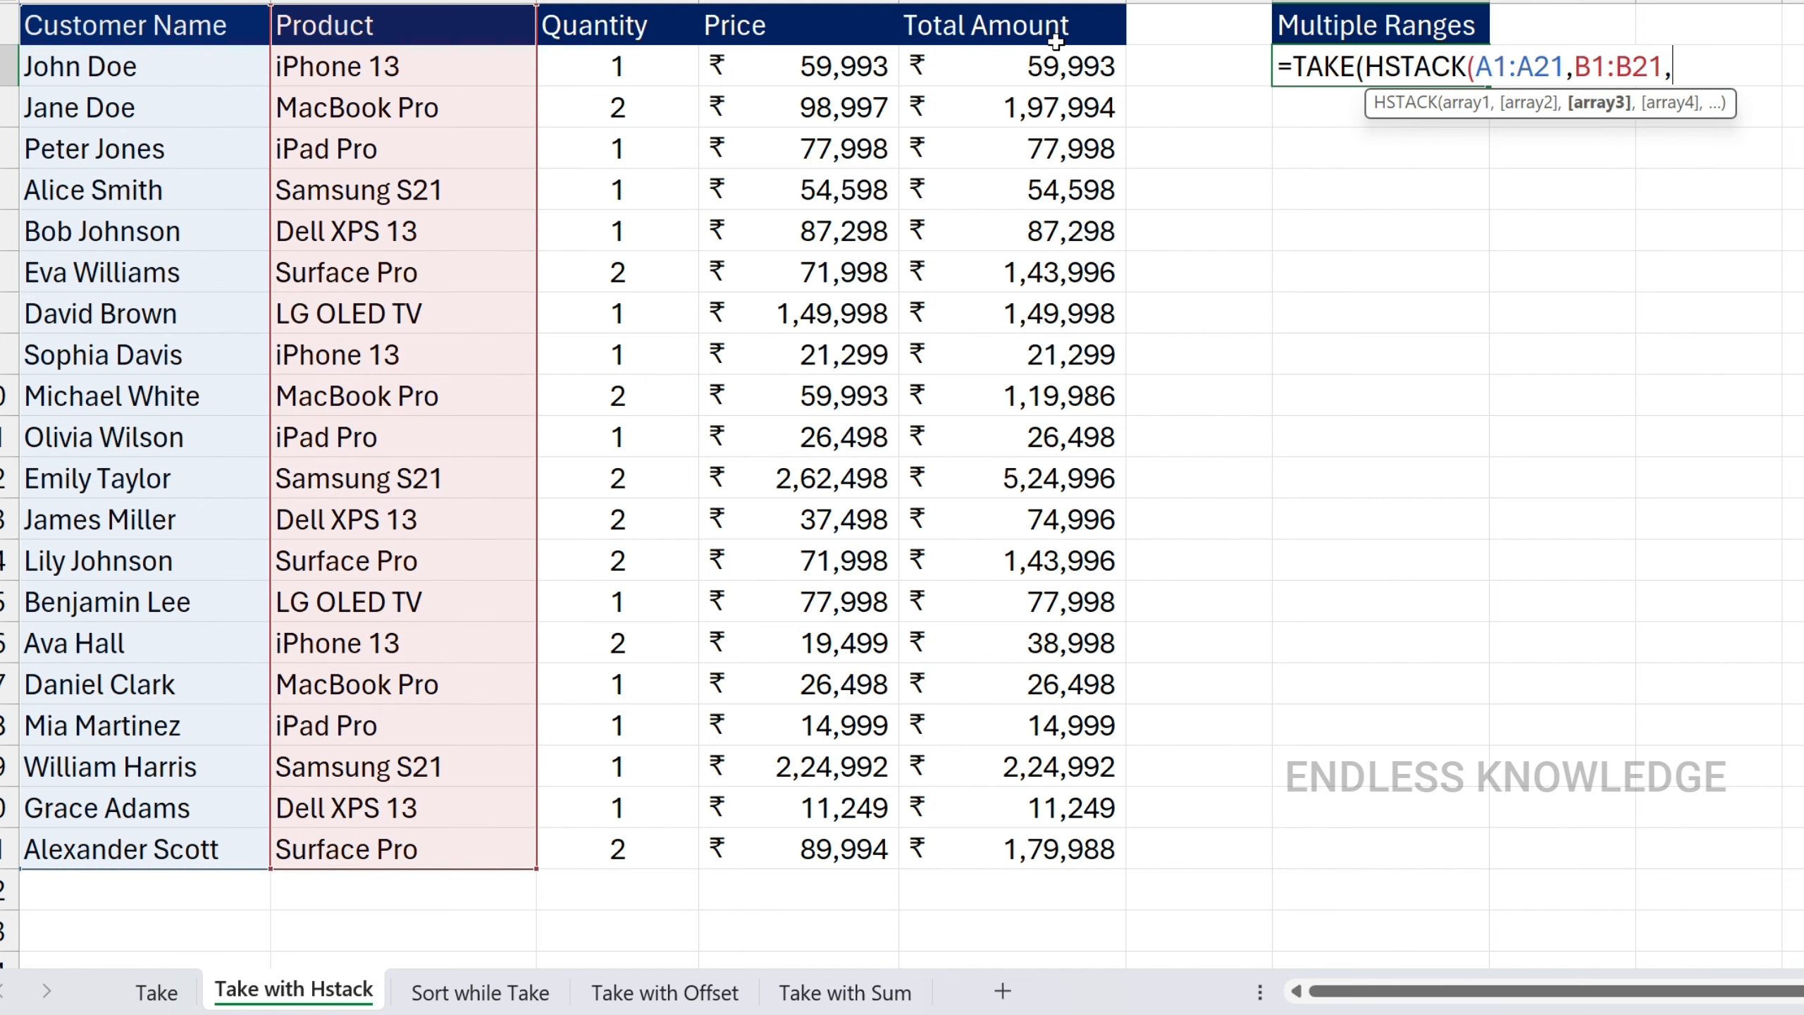
{"action": "left_click_drag", "start_coordinate": [1056, 32], "coordinate": [998, 862]}
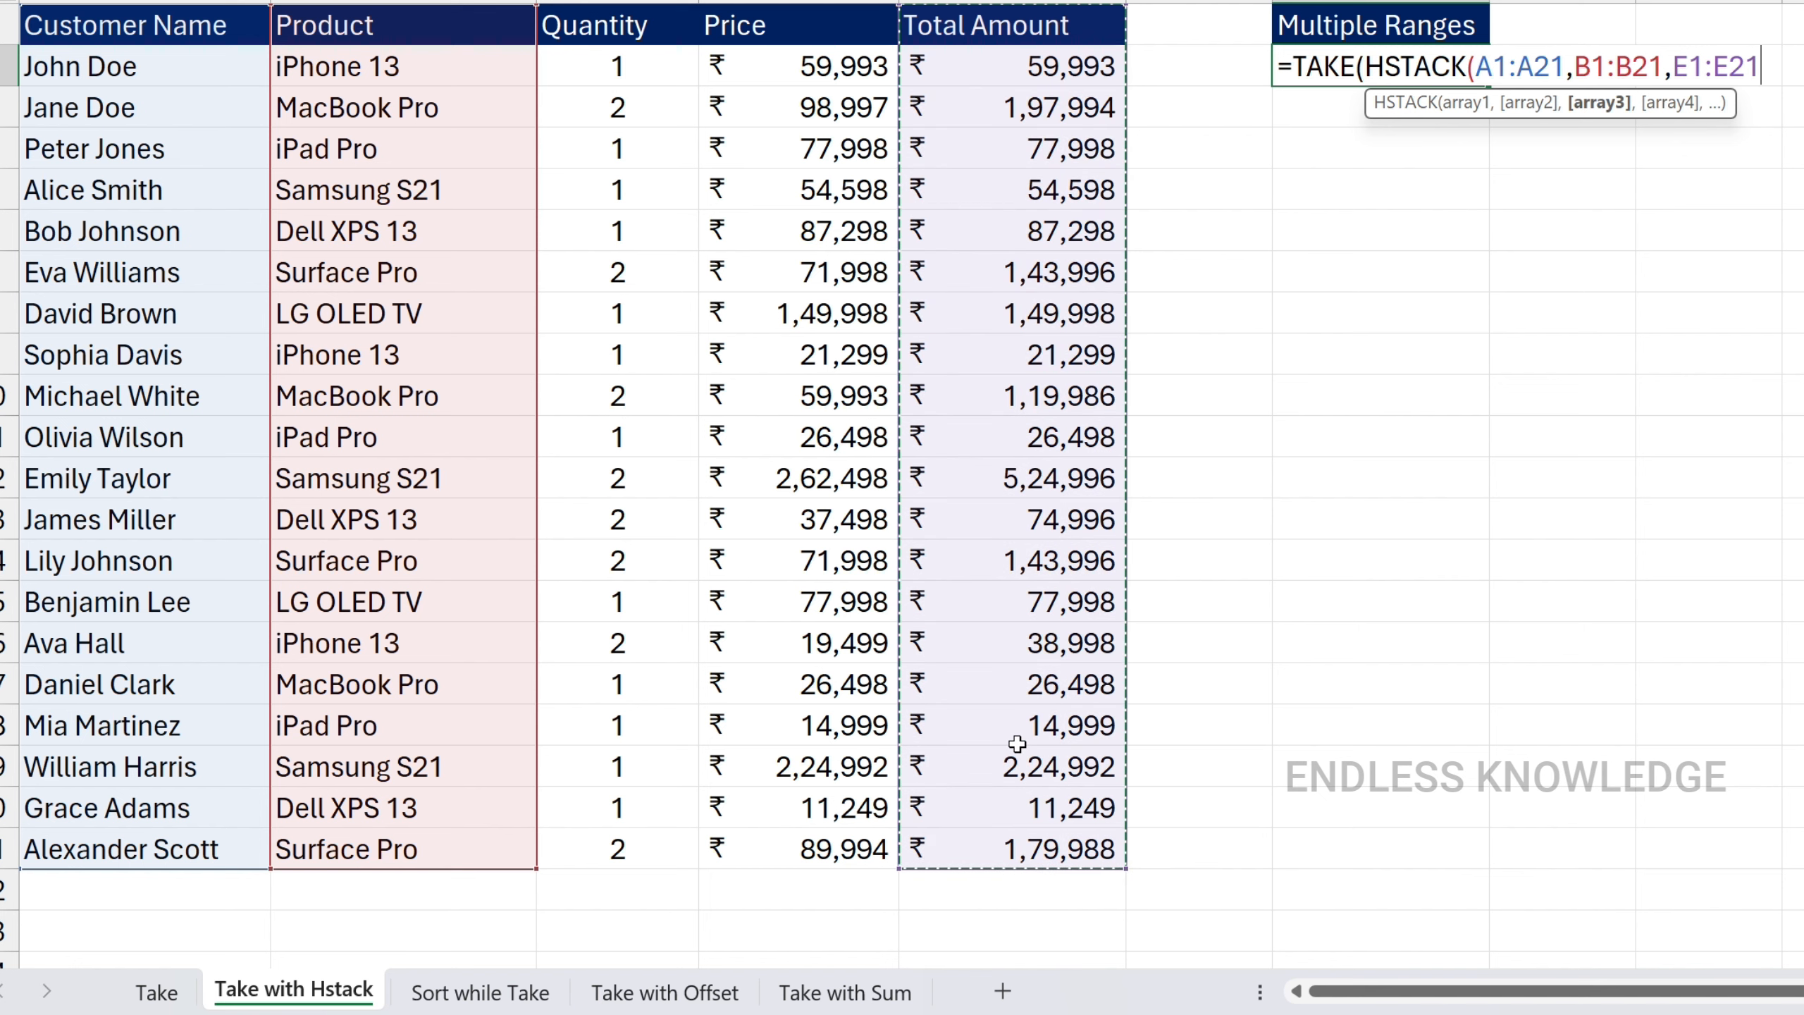
Close the HSTACK function, set the TAKE rows argument to 10 and enter the formula
{"action": "type", "text": "),"}
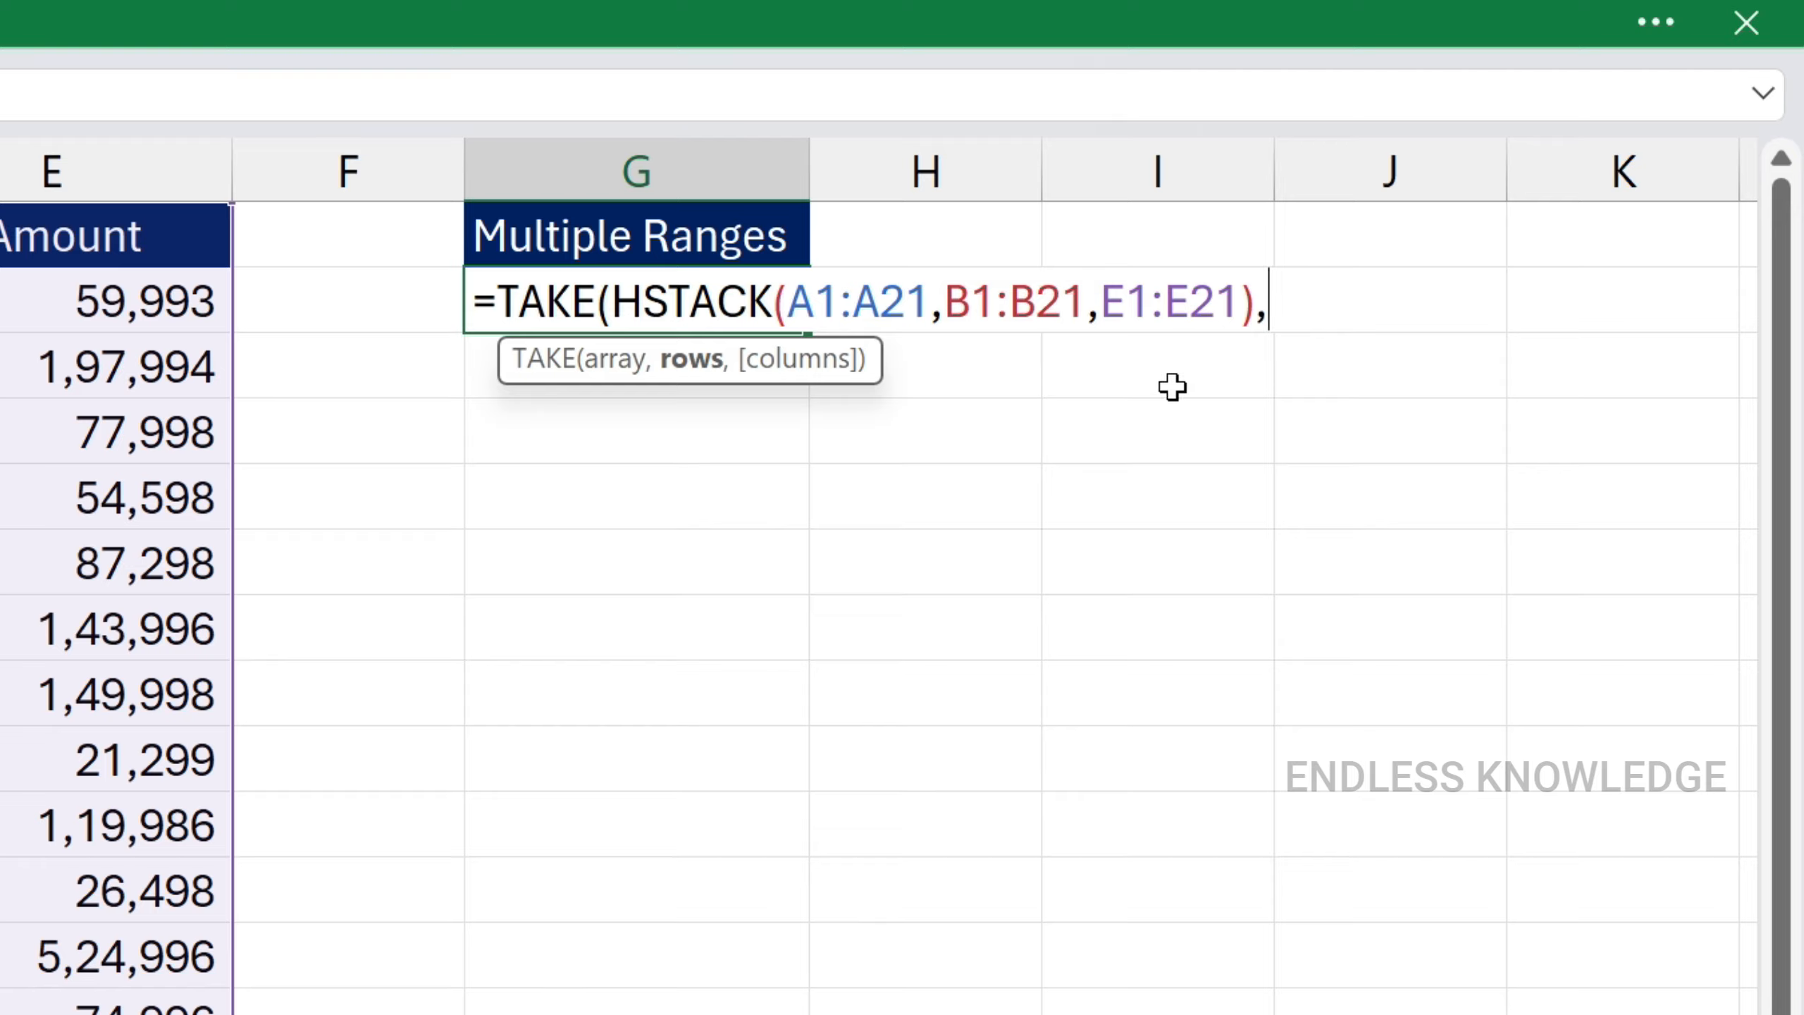
{"action": "type", "text": "10)"}
{"action": "key", "text": "Return"}
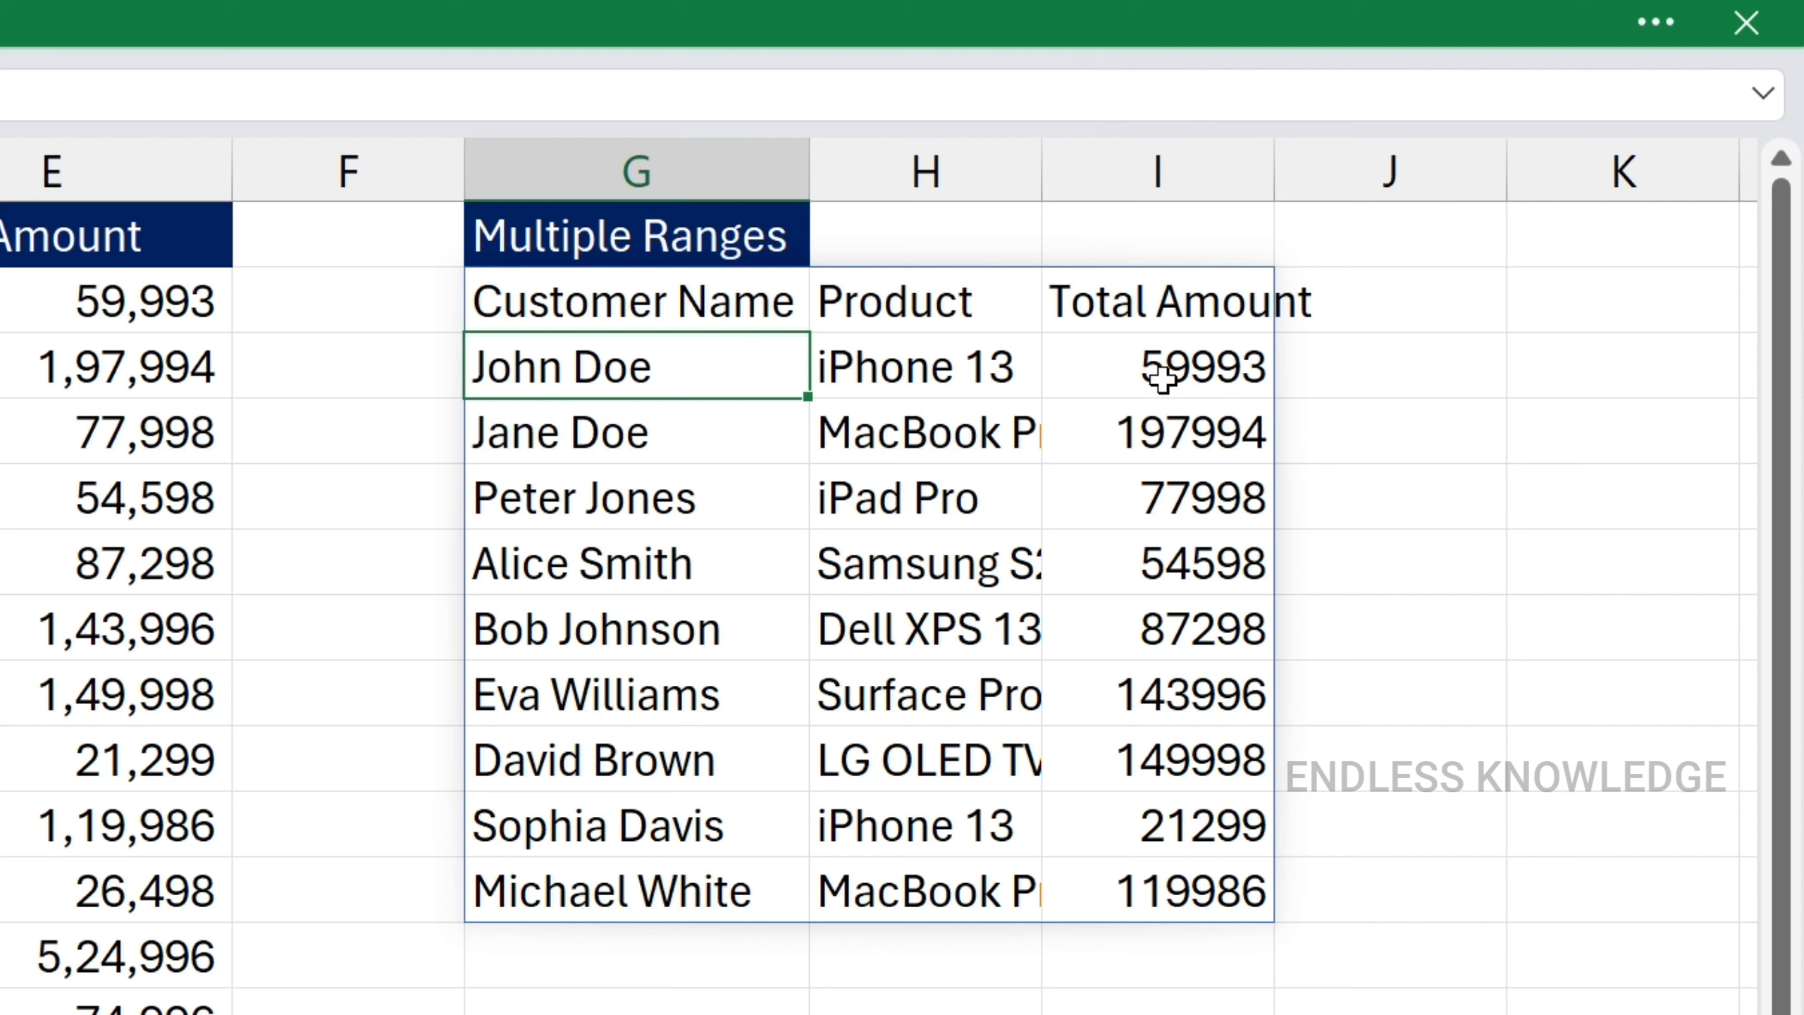
Clear the rows argument of the TAKE and HSTACK formula in G2 to return every row of the stacked columns
{"action": "double_click", "coordinate": [723, 302]}
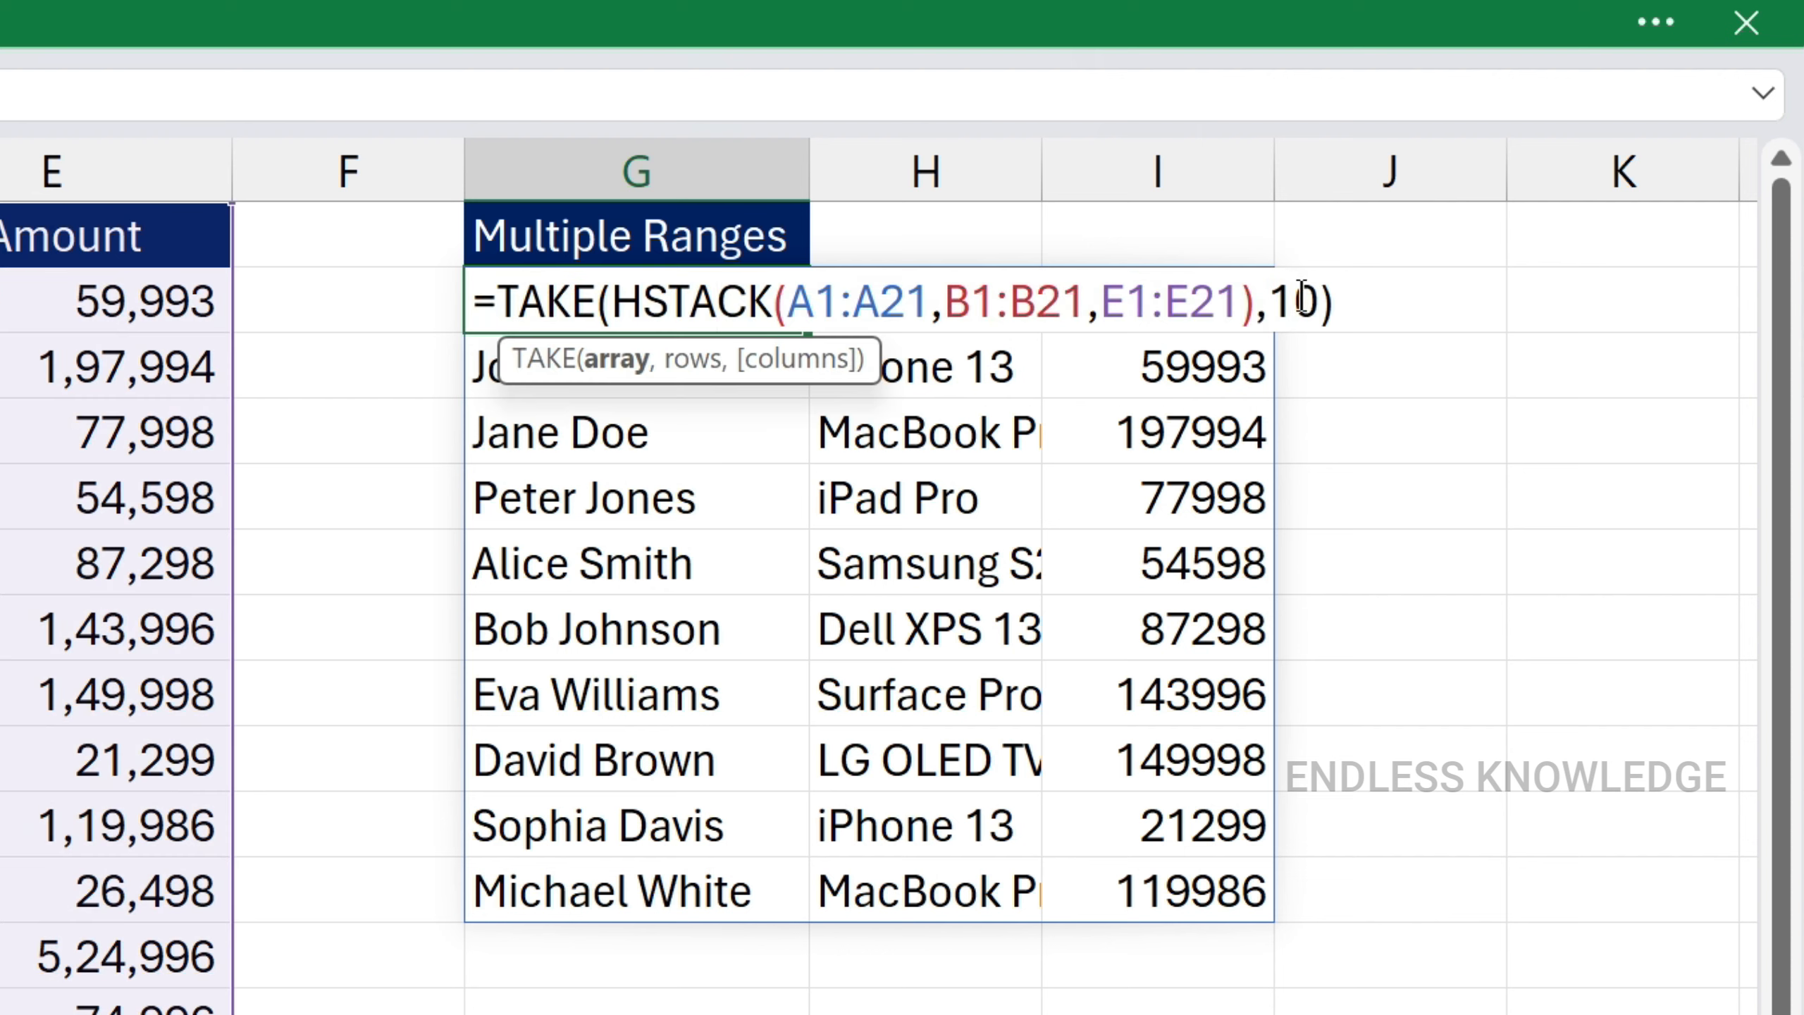
{"action": "left_click_drag", "start_coordinate": [1268, 302], "coordinate": [1321, 311]}
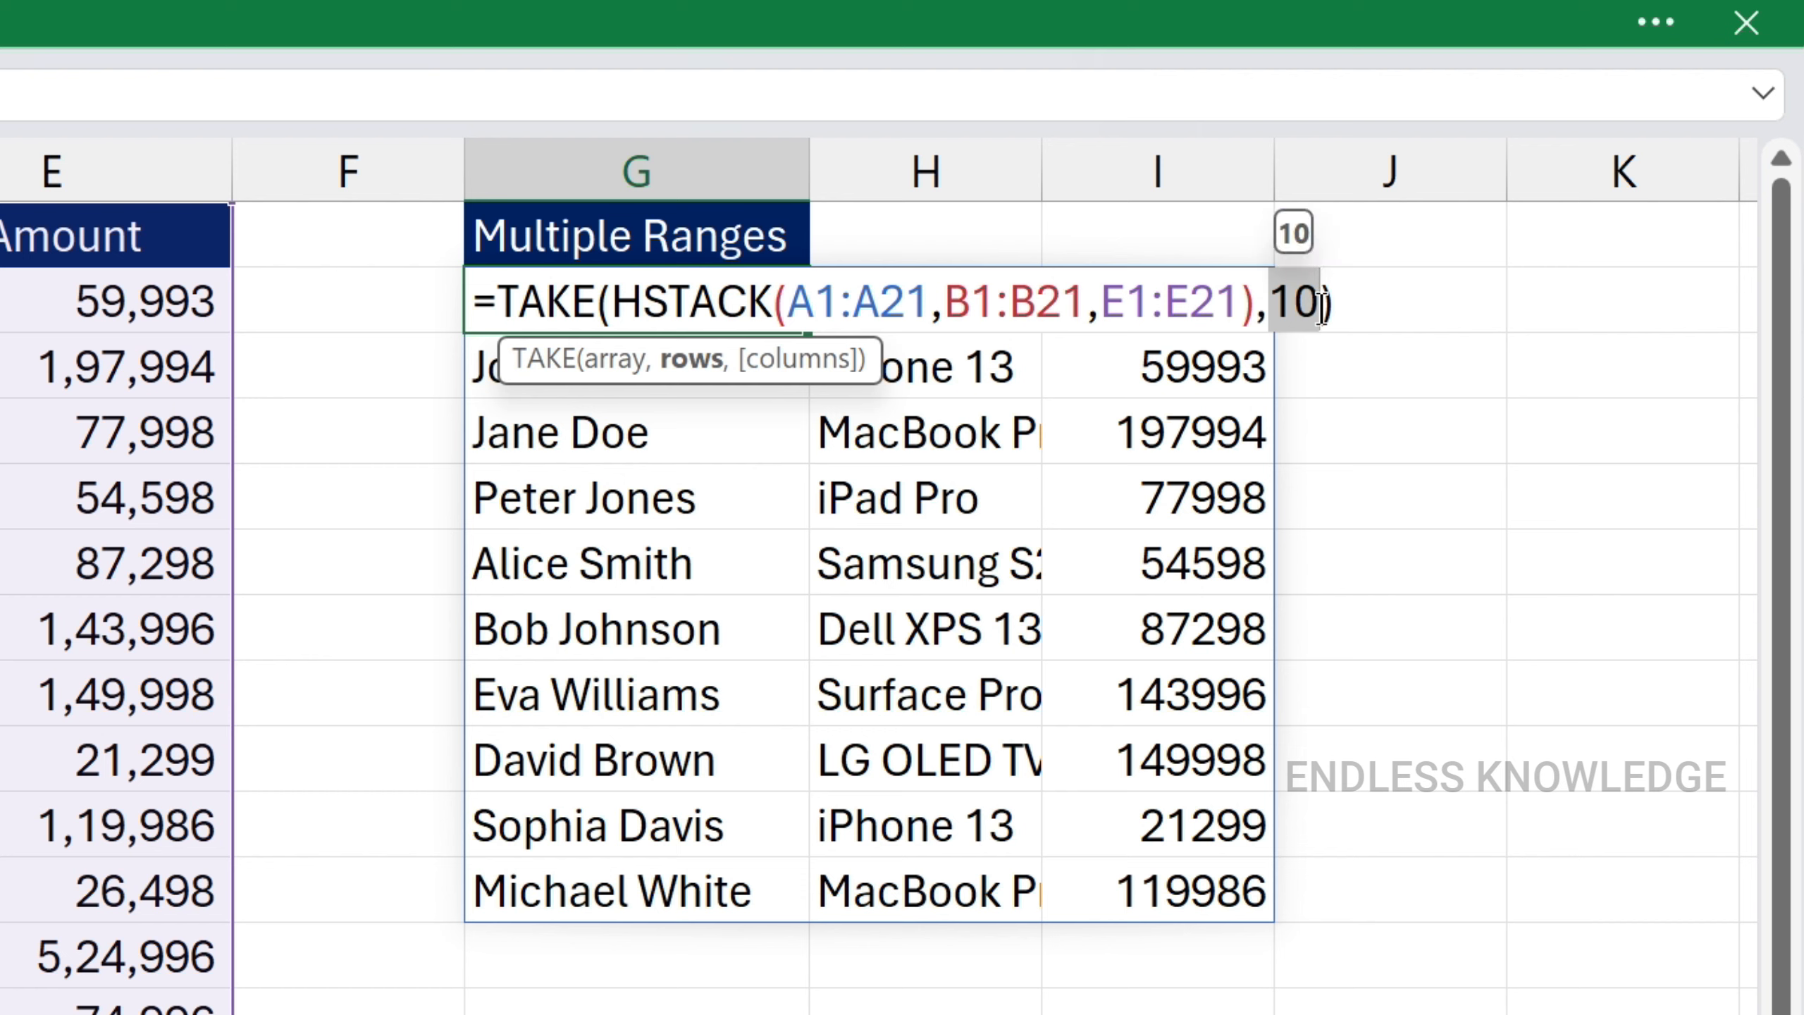
{"action": "key", "text": "BackSpace"}
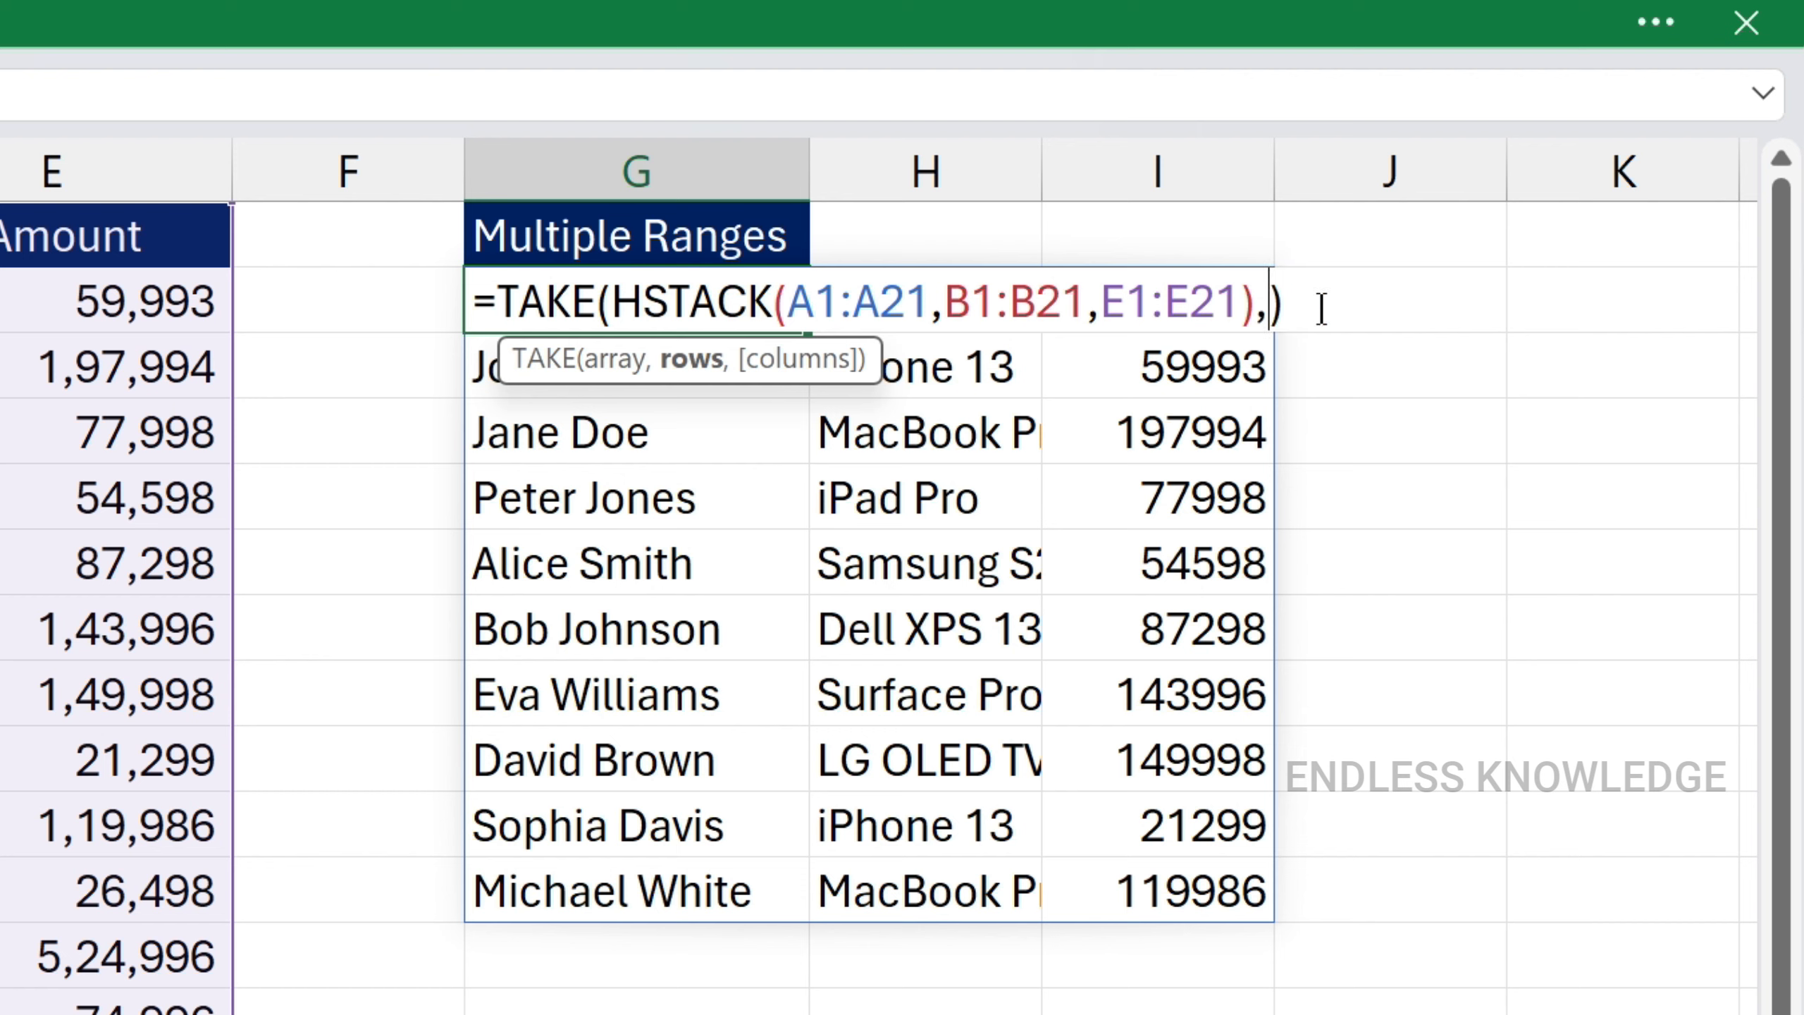
{"action": "key", "text": "Return"}
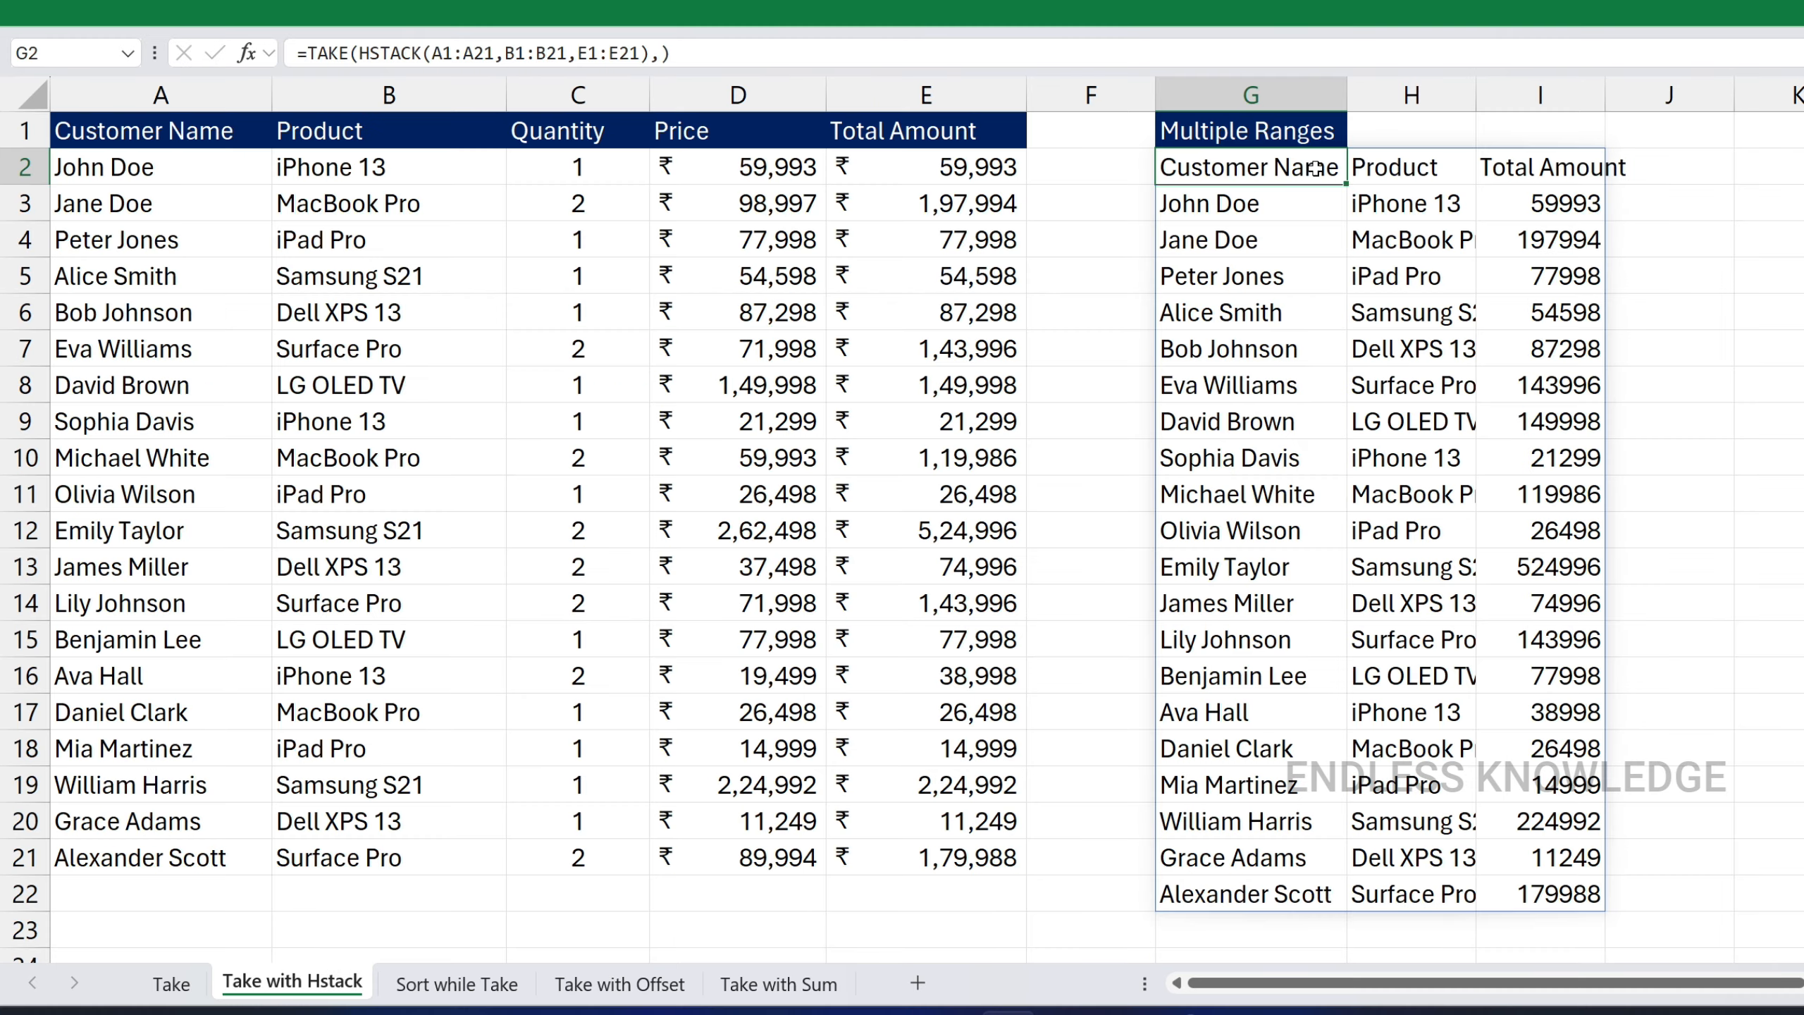
{"action": "double_click", "coordinate": [754, 301]}
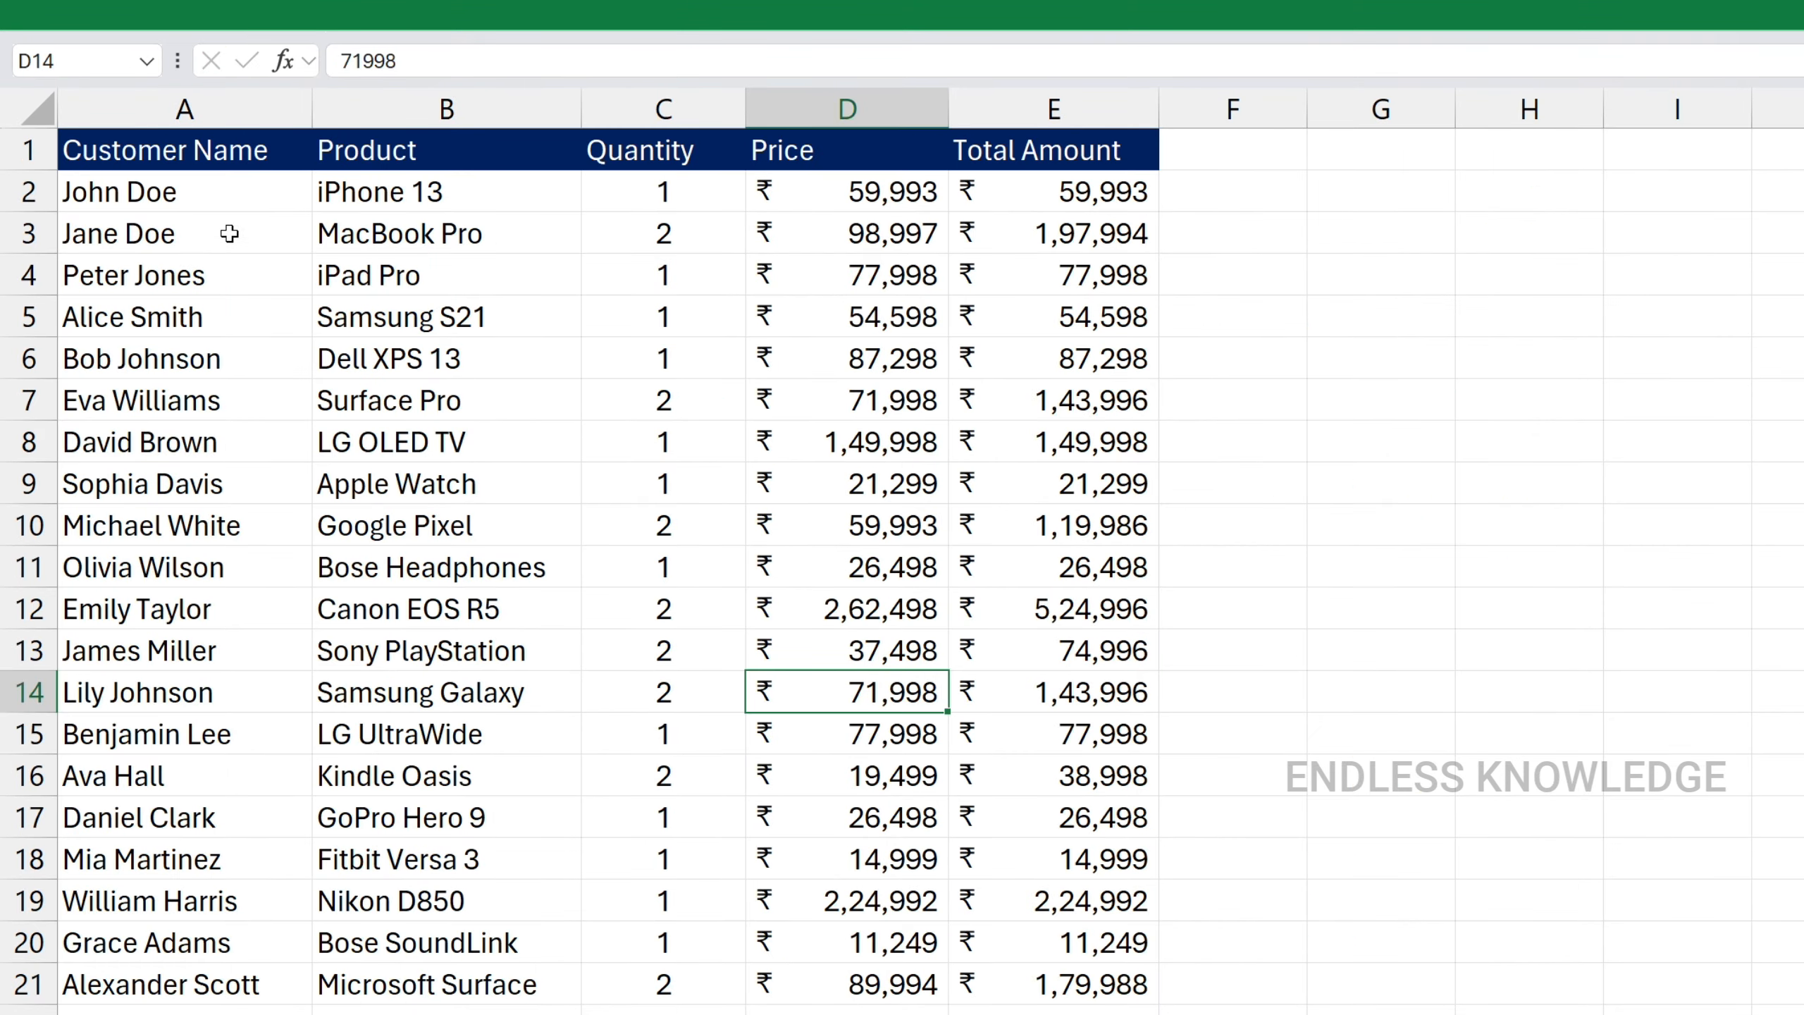
Convert the sales data range A1:E21 into an Excel table with its headers
{"action": "left_click_drag", "start_coordinate": [200, 193], "coordinate": [1077, 983]}
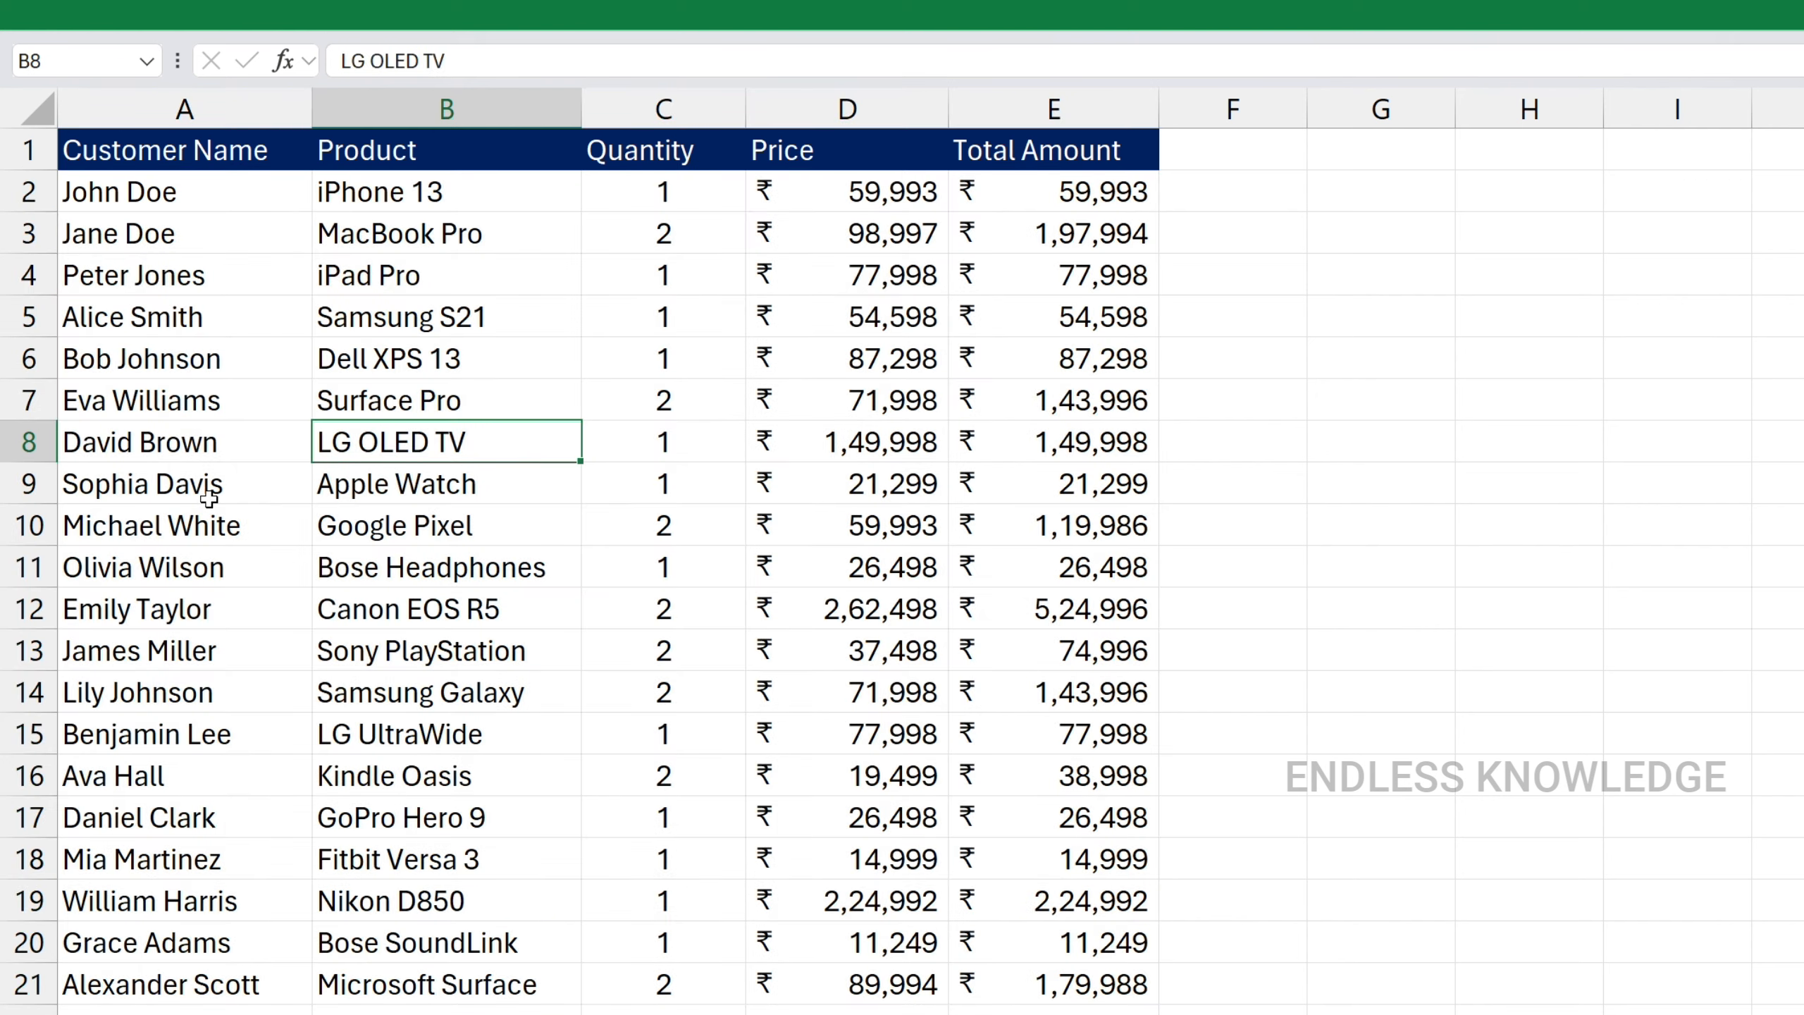
{"action": "key", "text": "ctrl+a"}
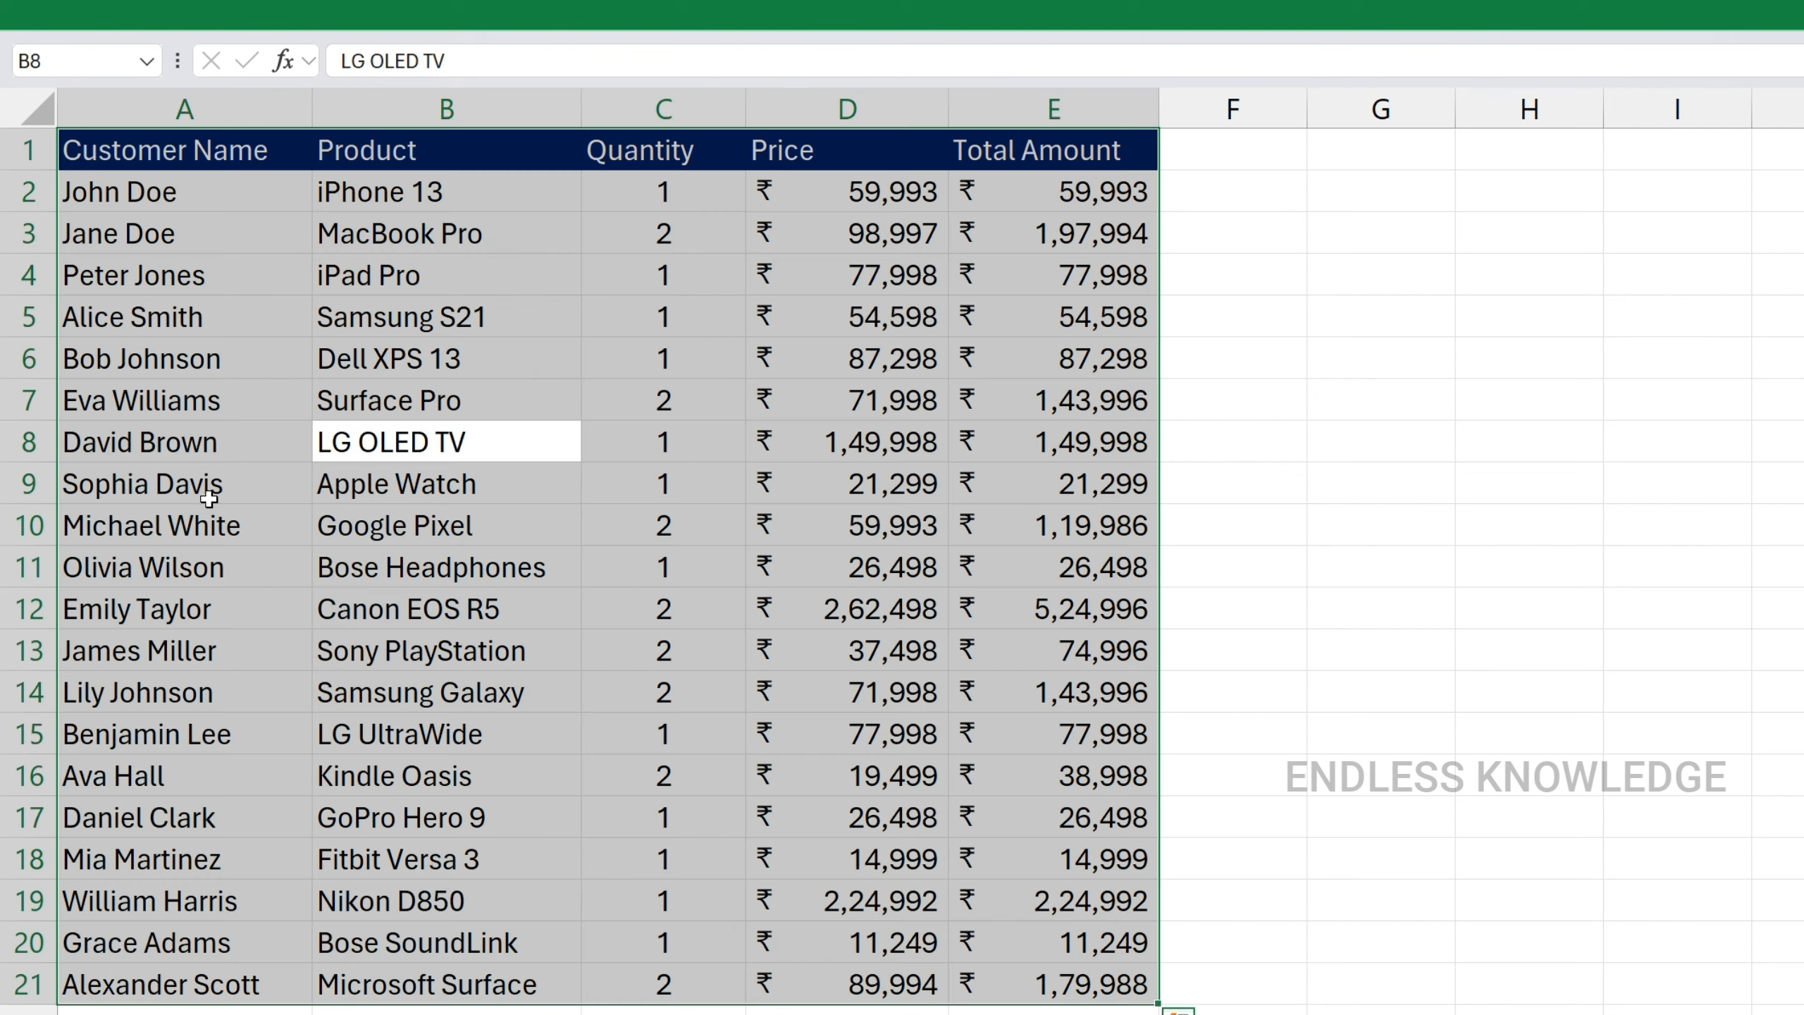
{"action": "key", "text": "ctrl+t"}
{"action": "key", "text": "Return"}
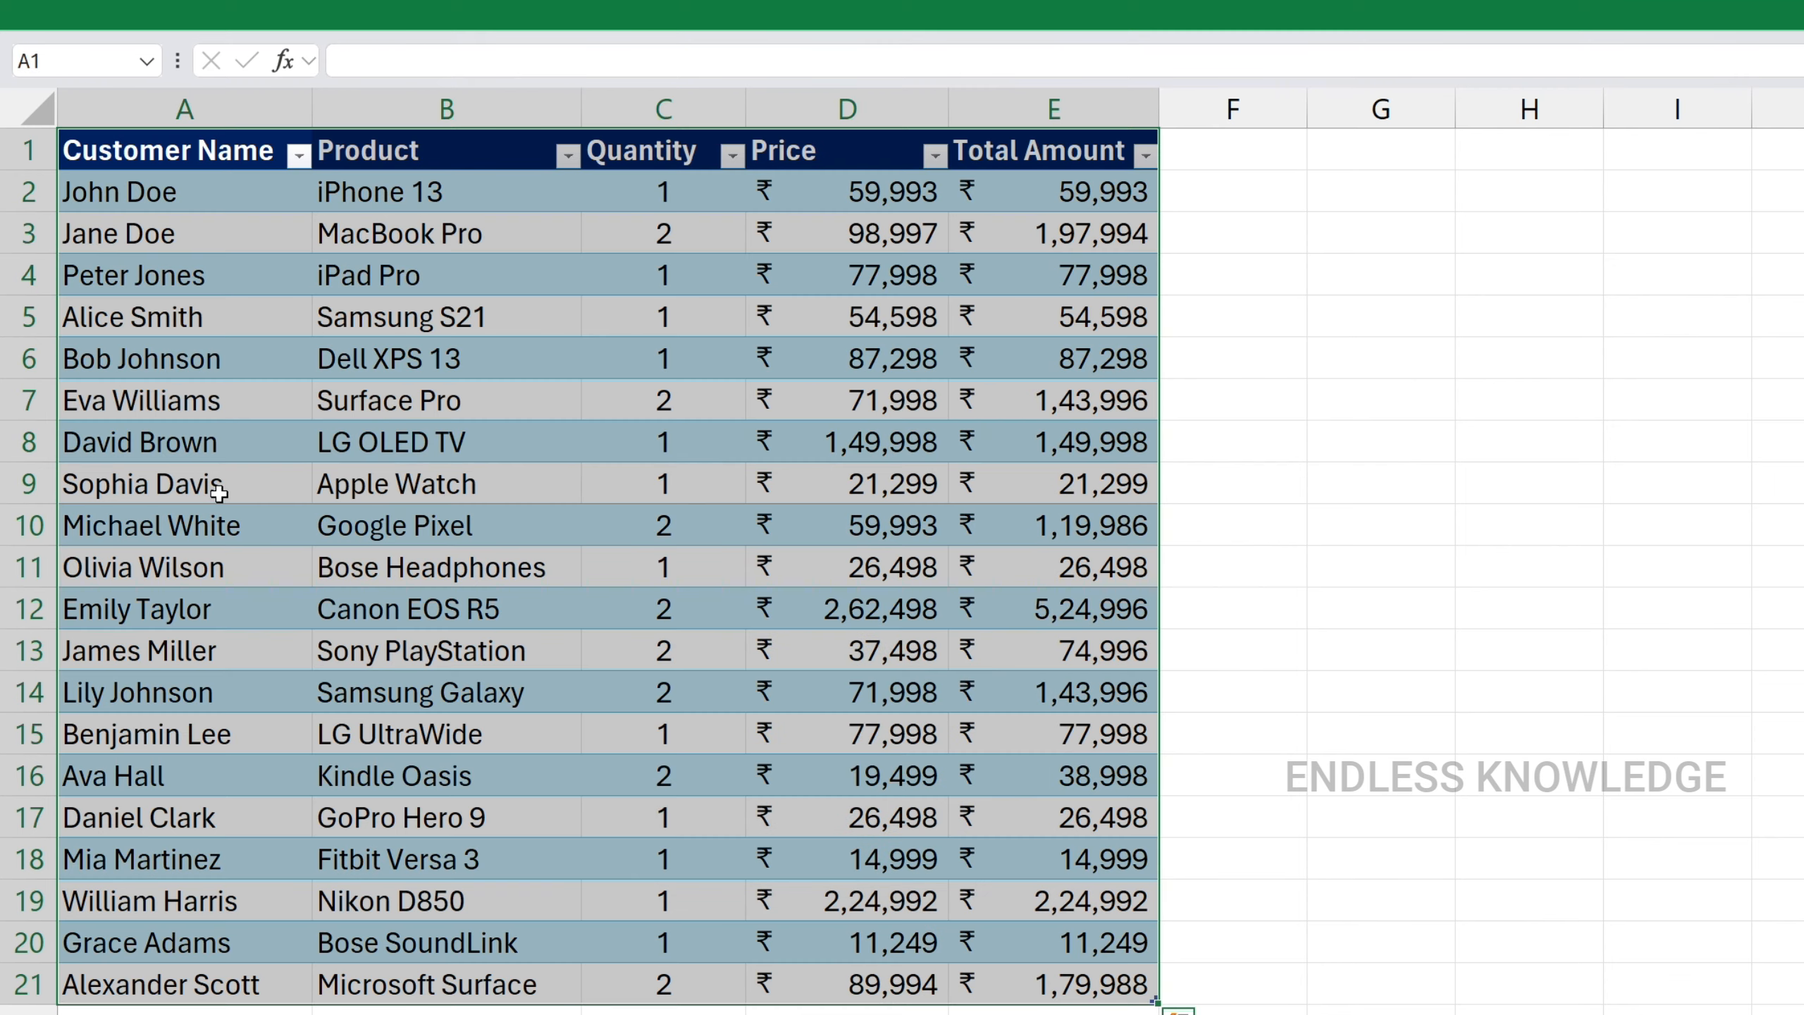
Begin a TAKE formula in G2 with a nested OFFSET function that references the Customer Name table header
{"action": "type", "text": "="}
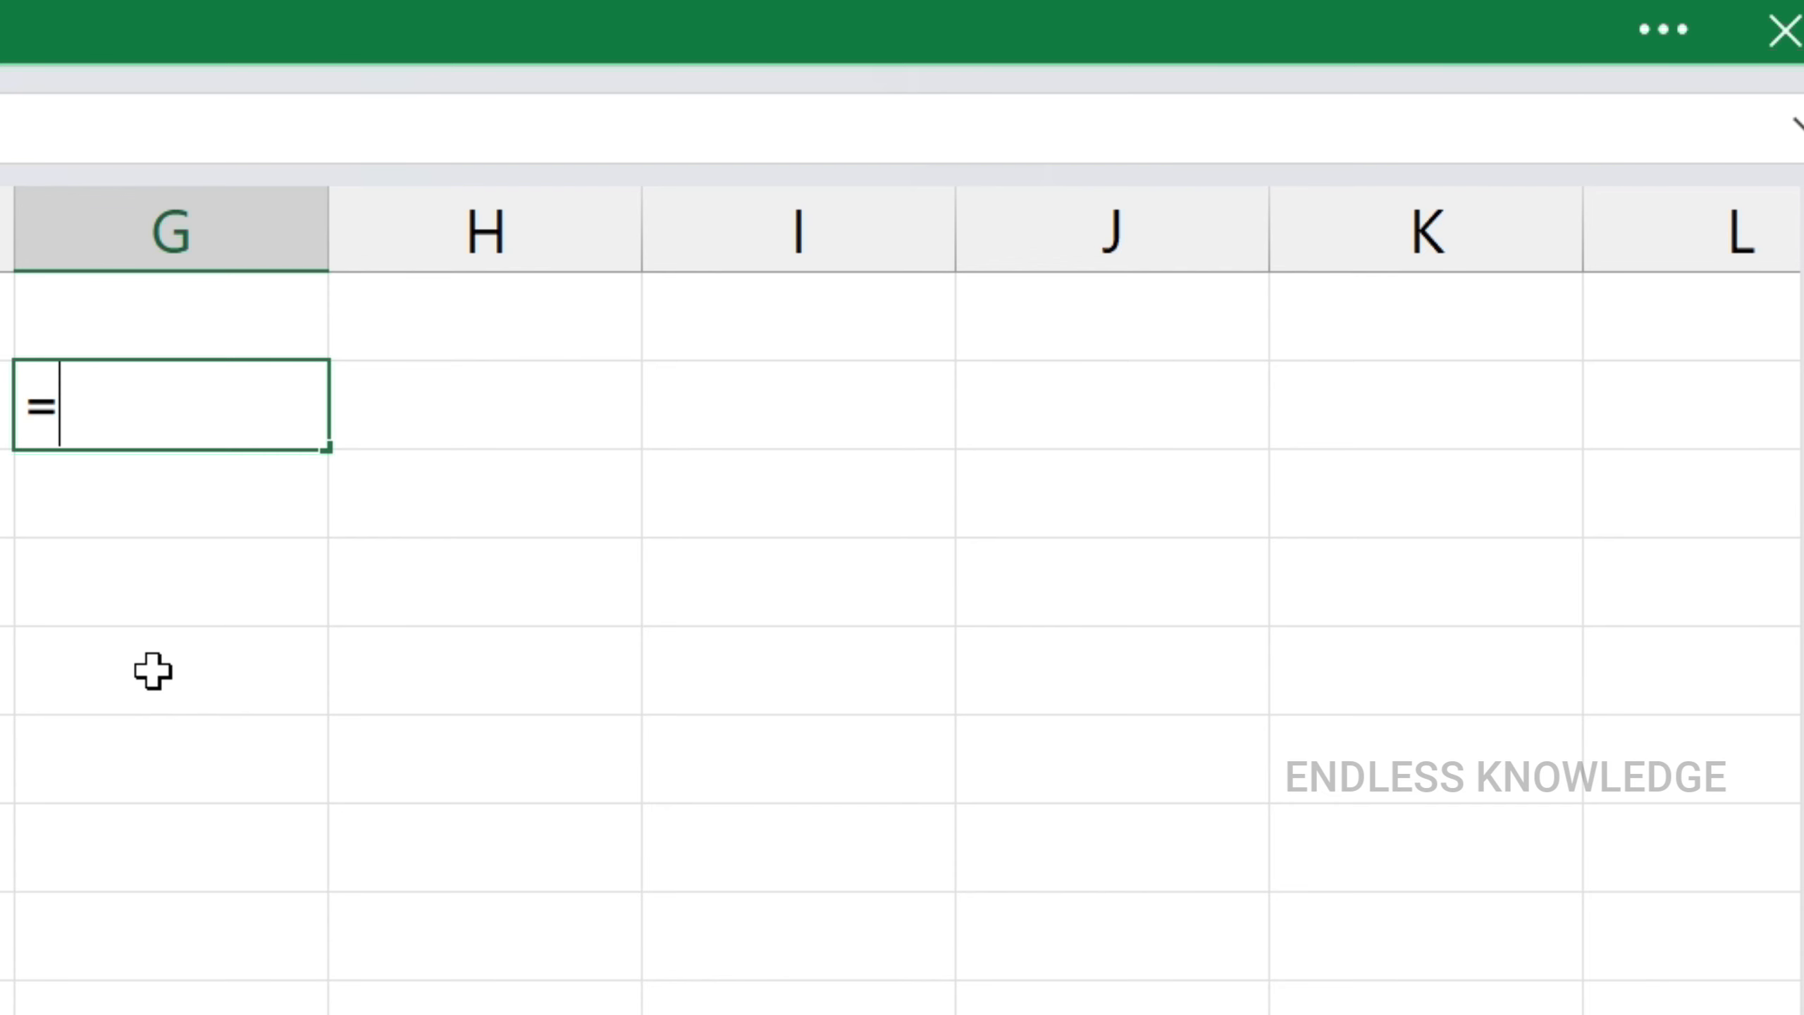
{"action": "type", "text": "take"}
{"action": "key", "text": "Tab"}
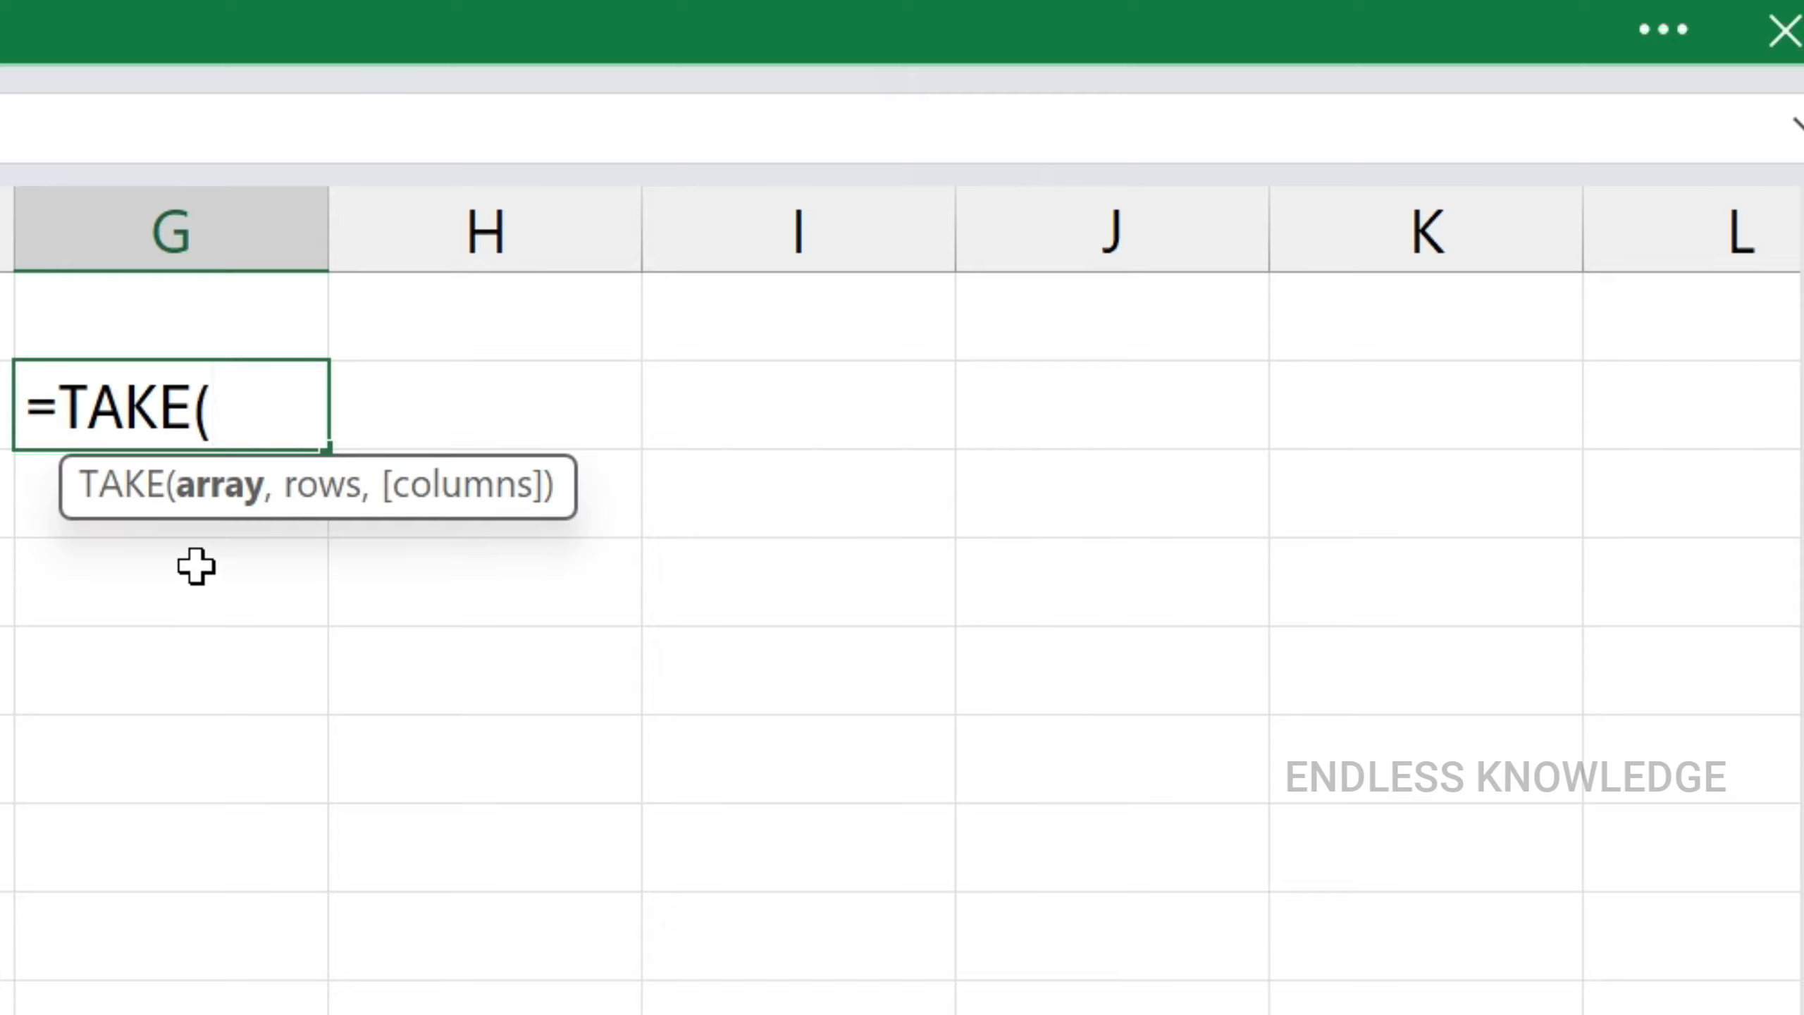
{"action": "type", "text": "off"}
{"action": "key", "text": "Tab"}
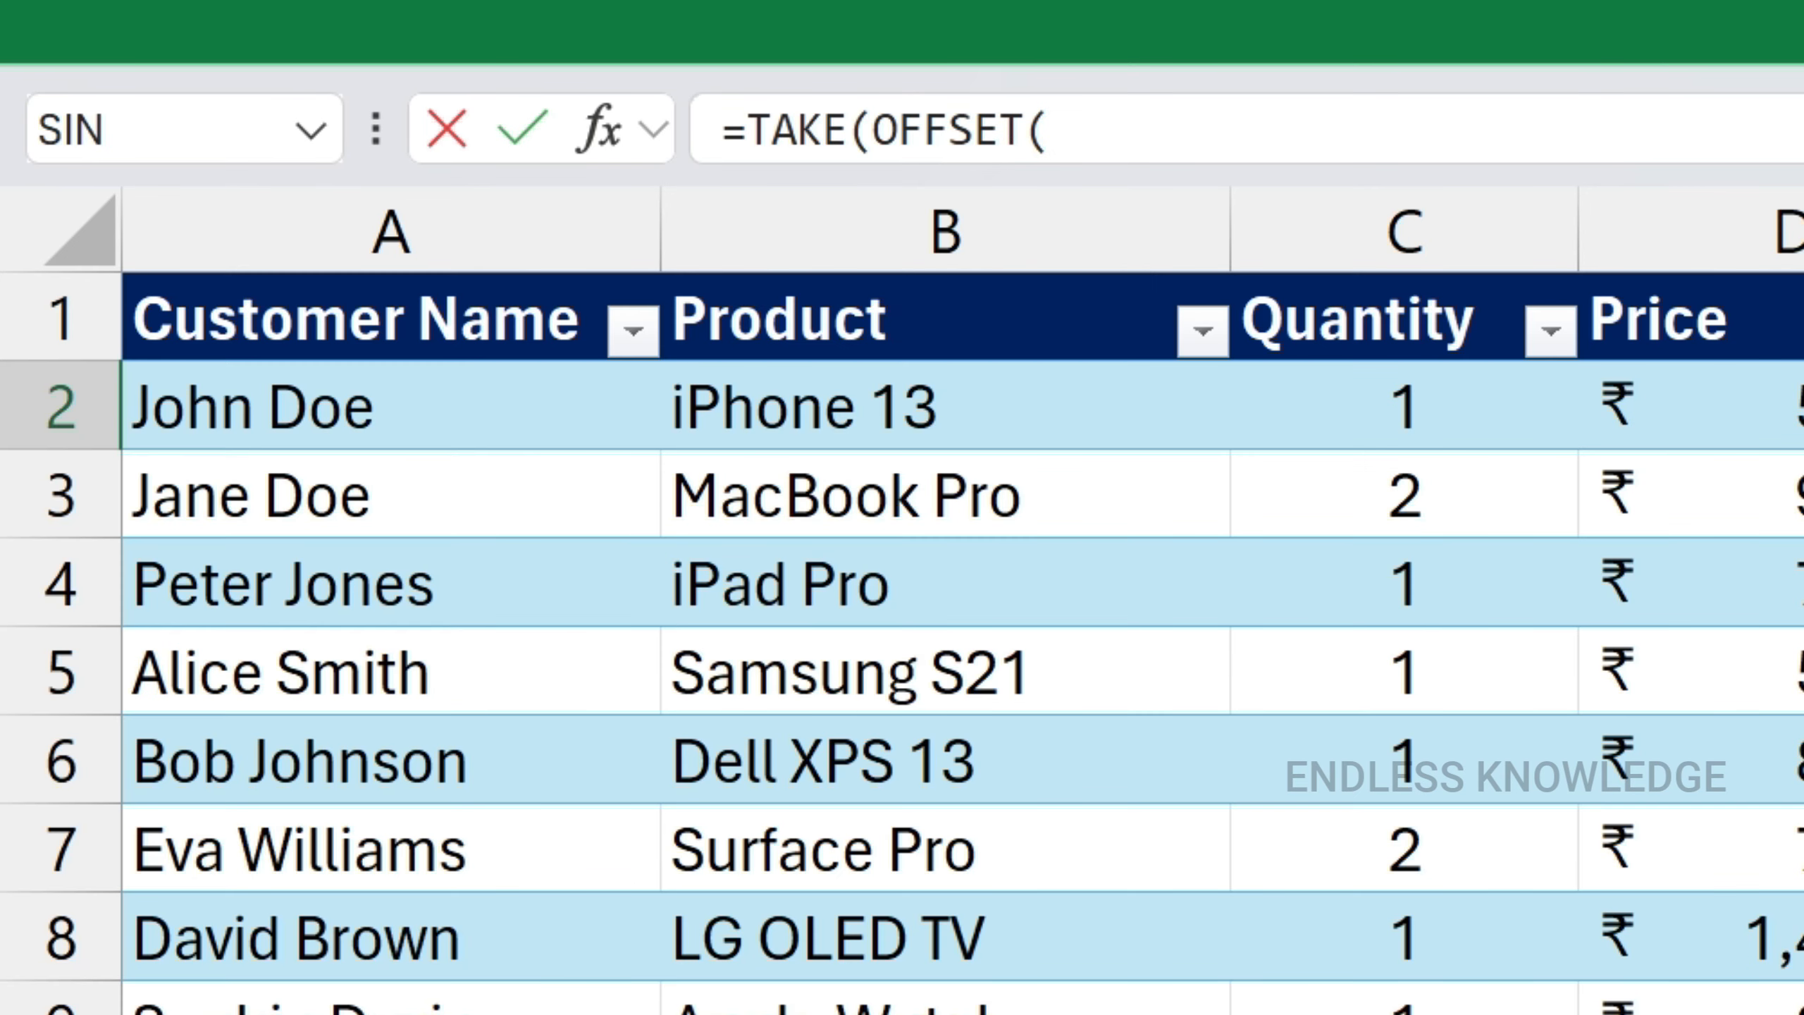
{"action": "left_click", "coordinate": [419, 330]}
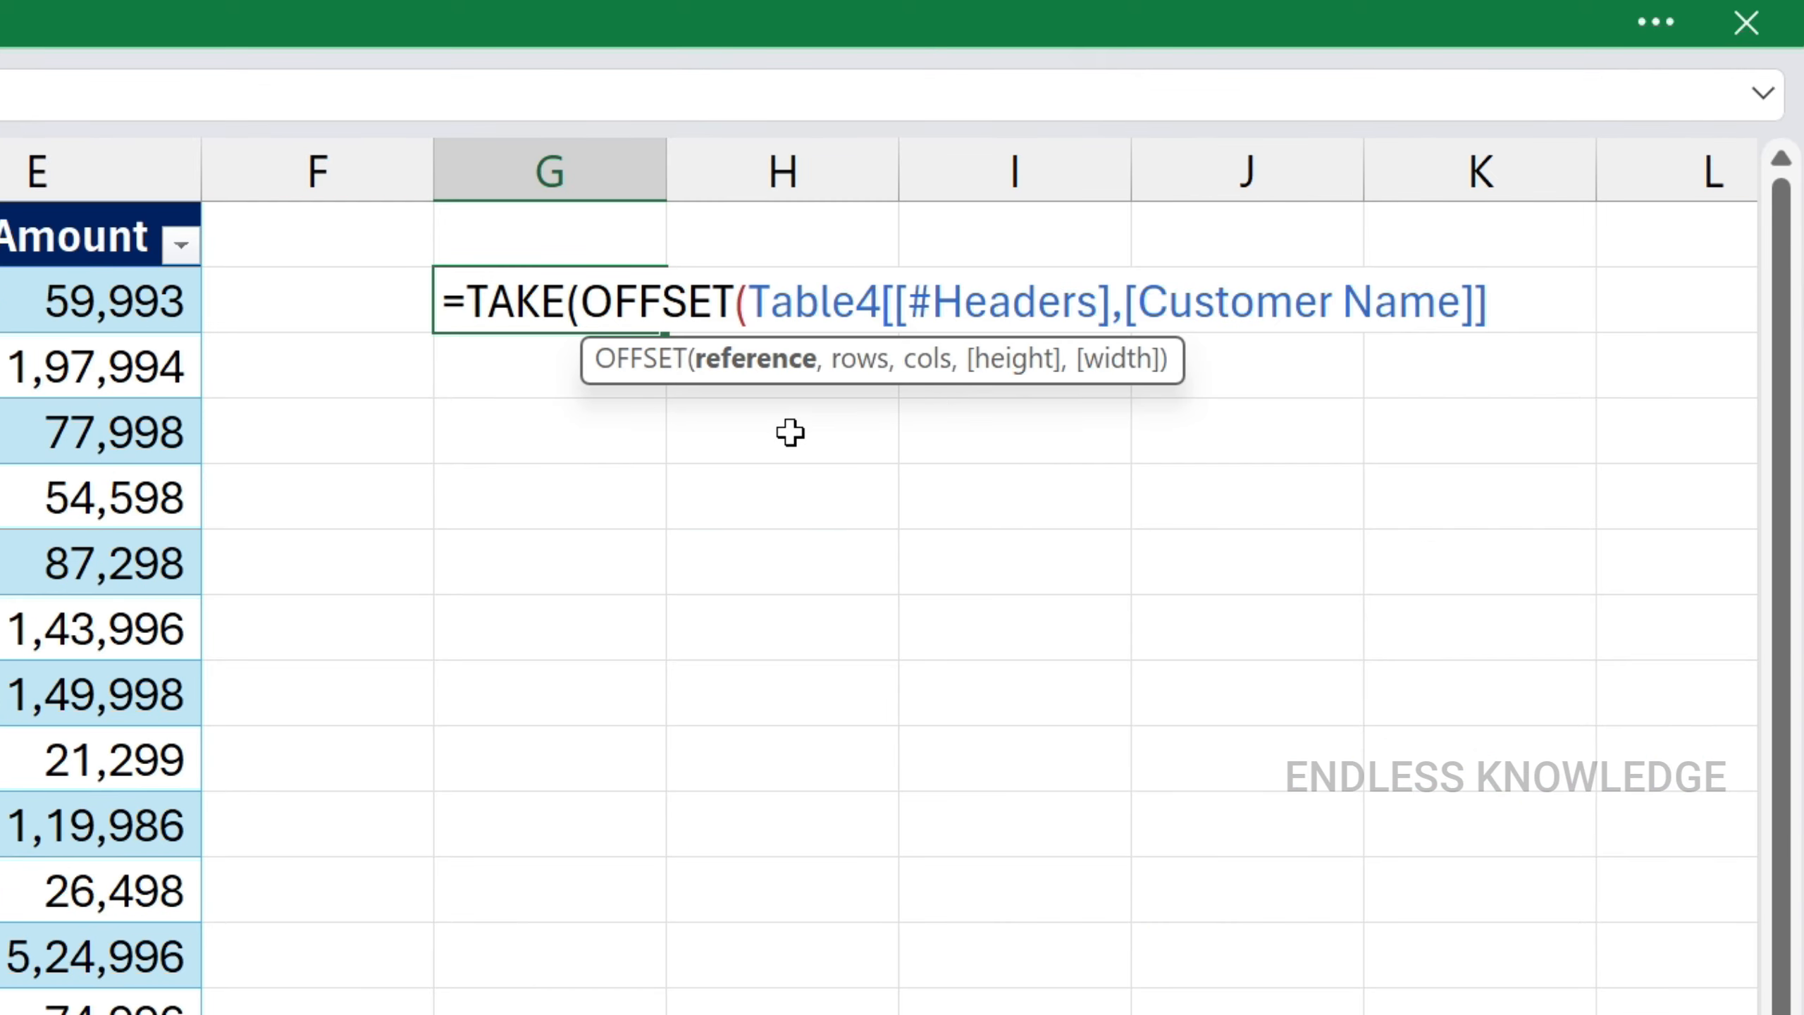
Set the OFFSET arguments to 6 rows, 0 columns, a height of 10 and a width of 5
{"action": "type", "text": ","}
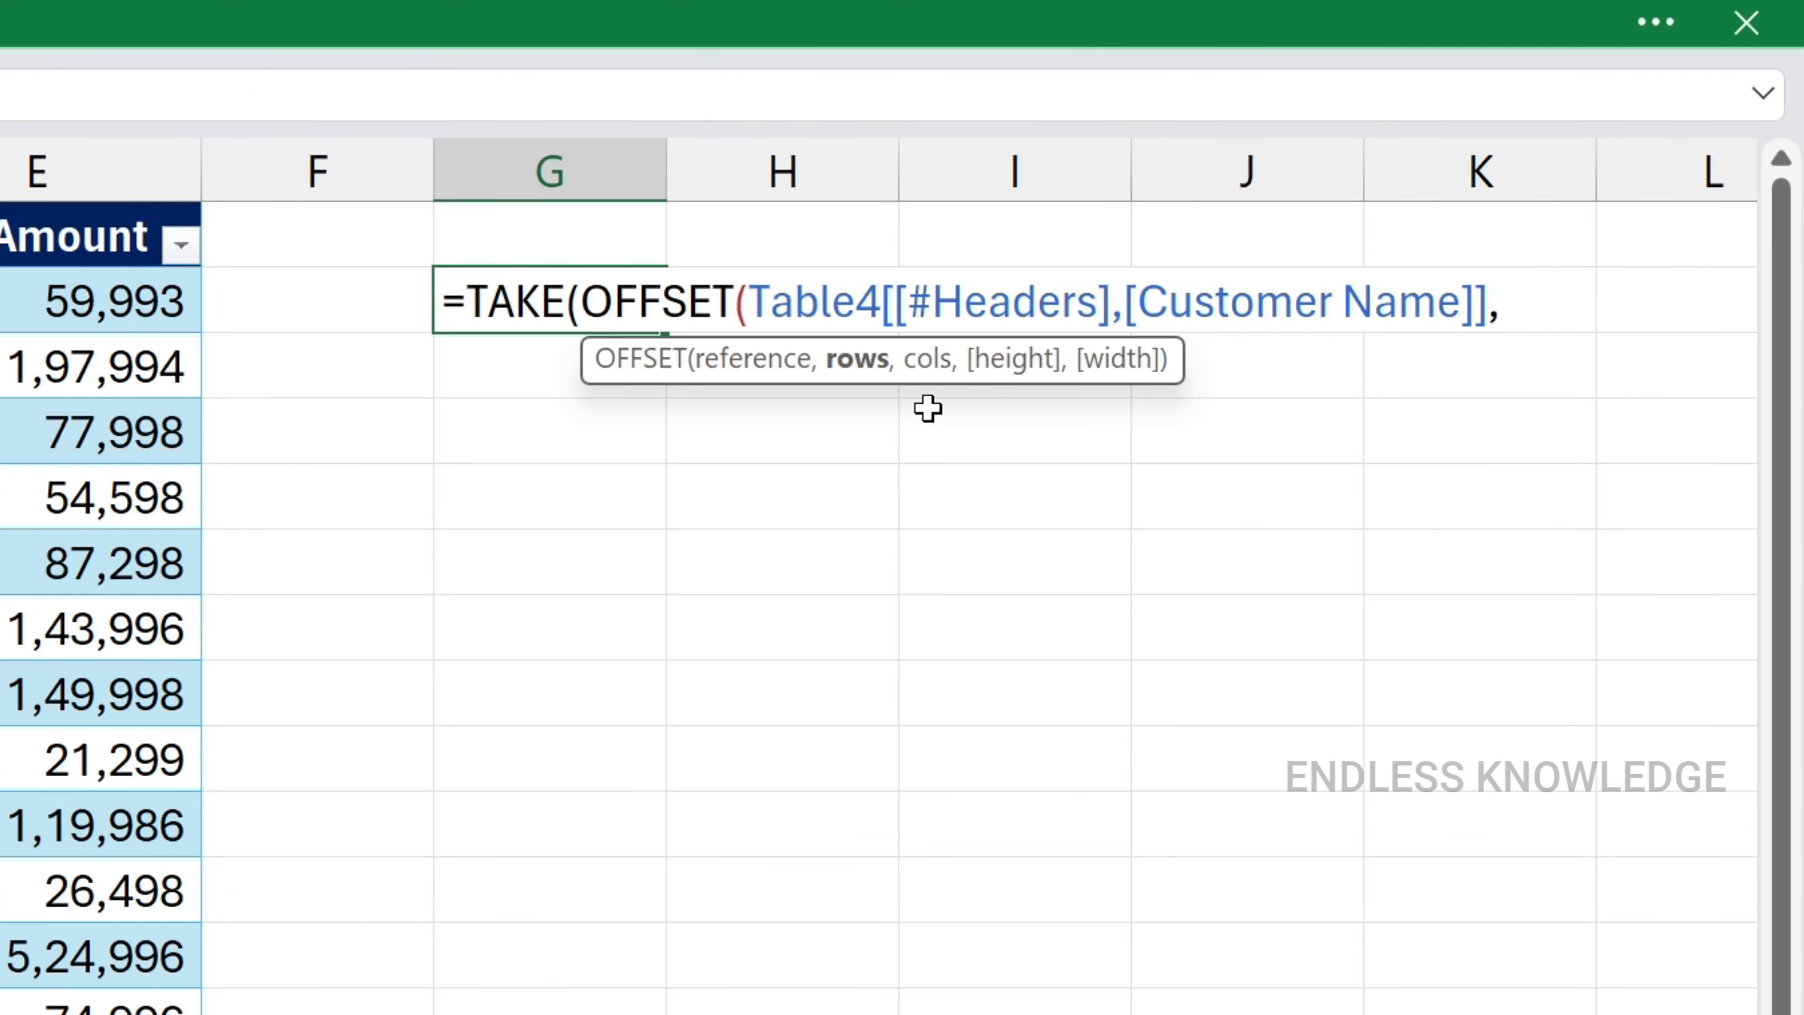
{"action": "type", "text": "6,"}
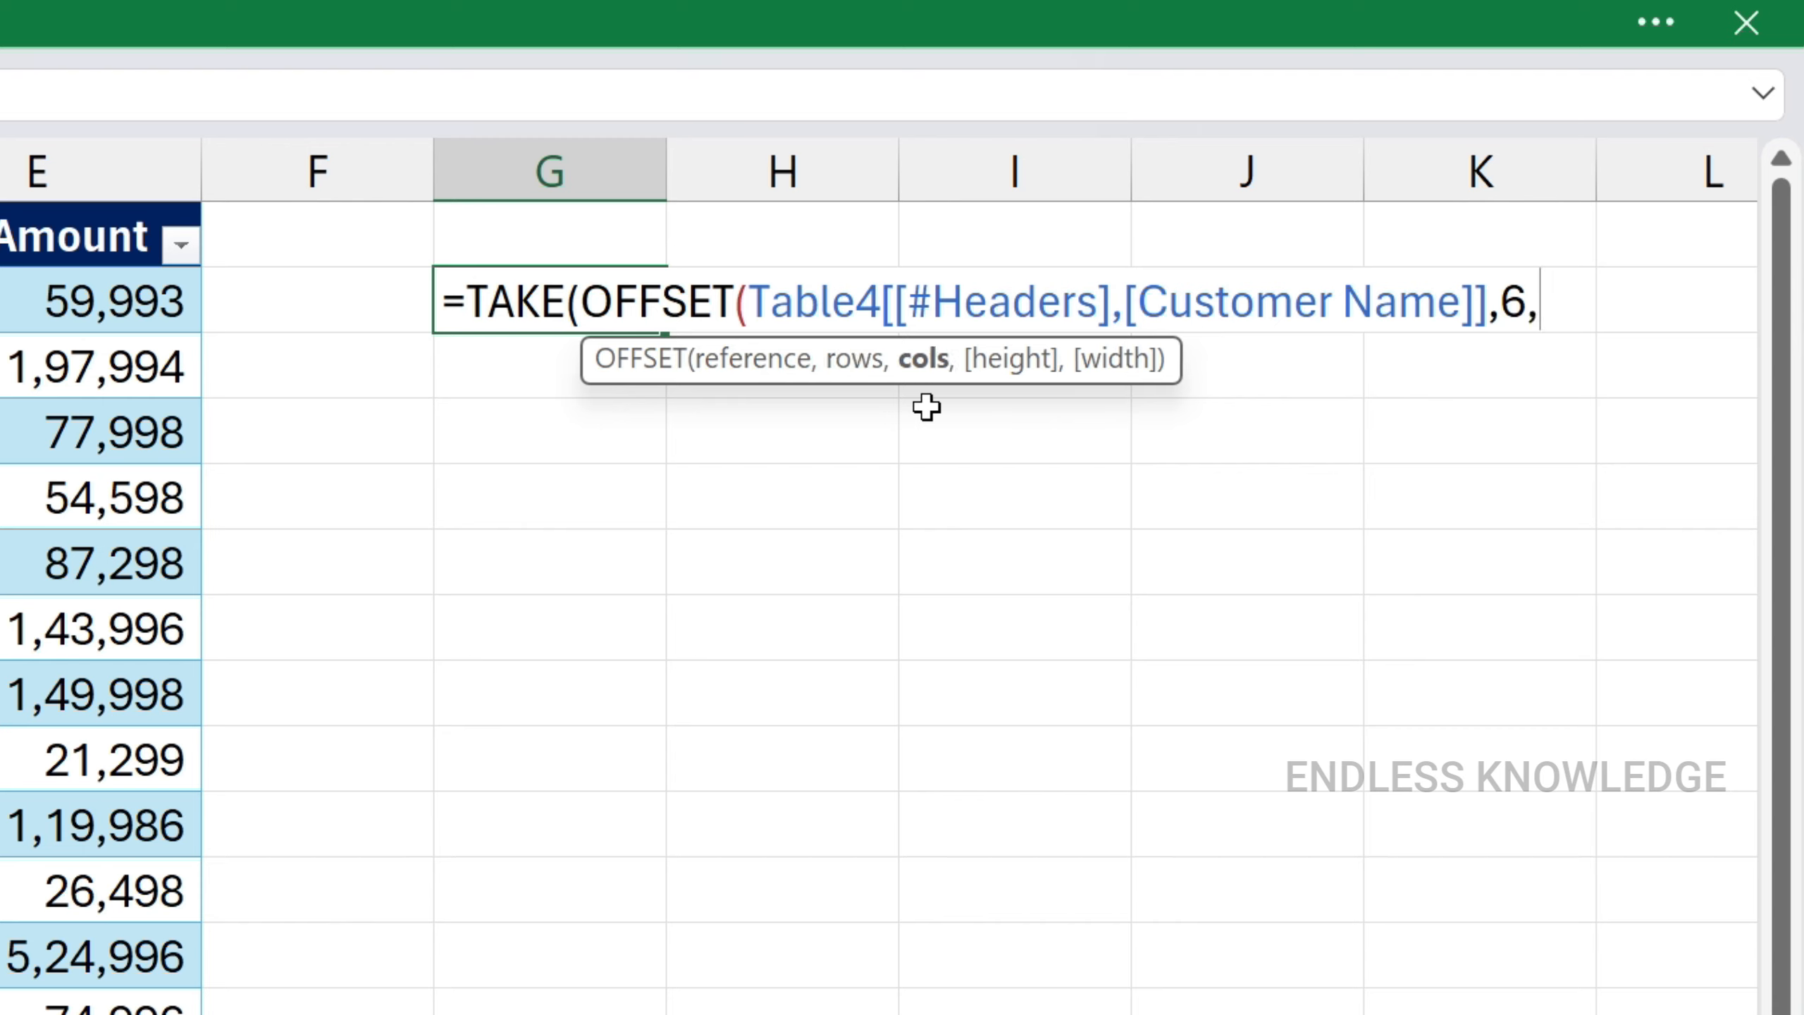
{"action": "type", "text": "0"}
{"action": "type", "text": ","}
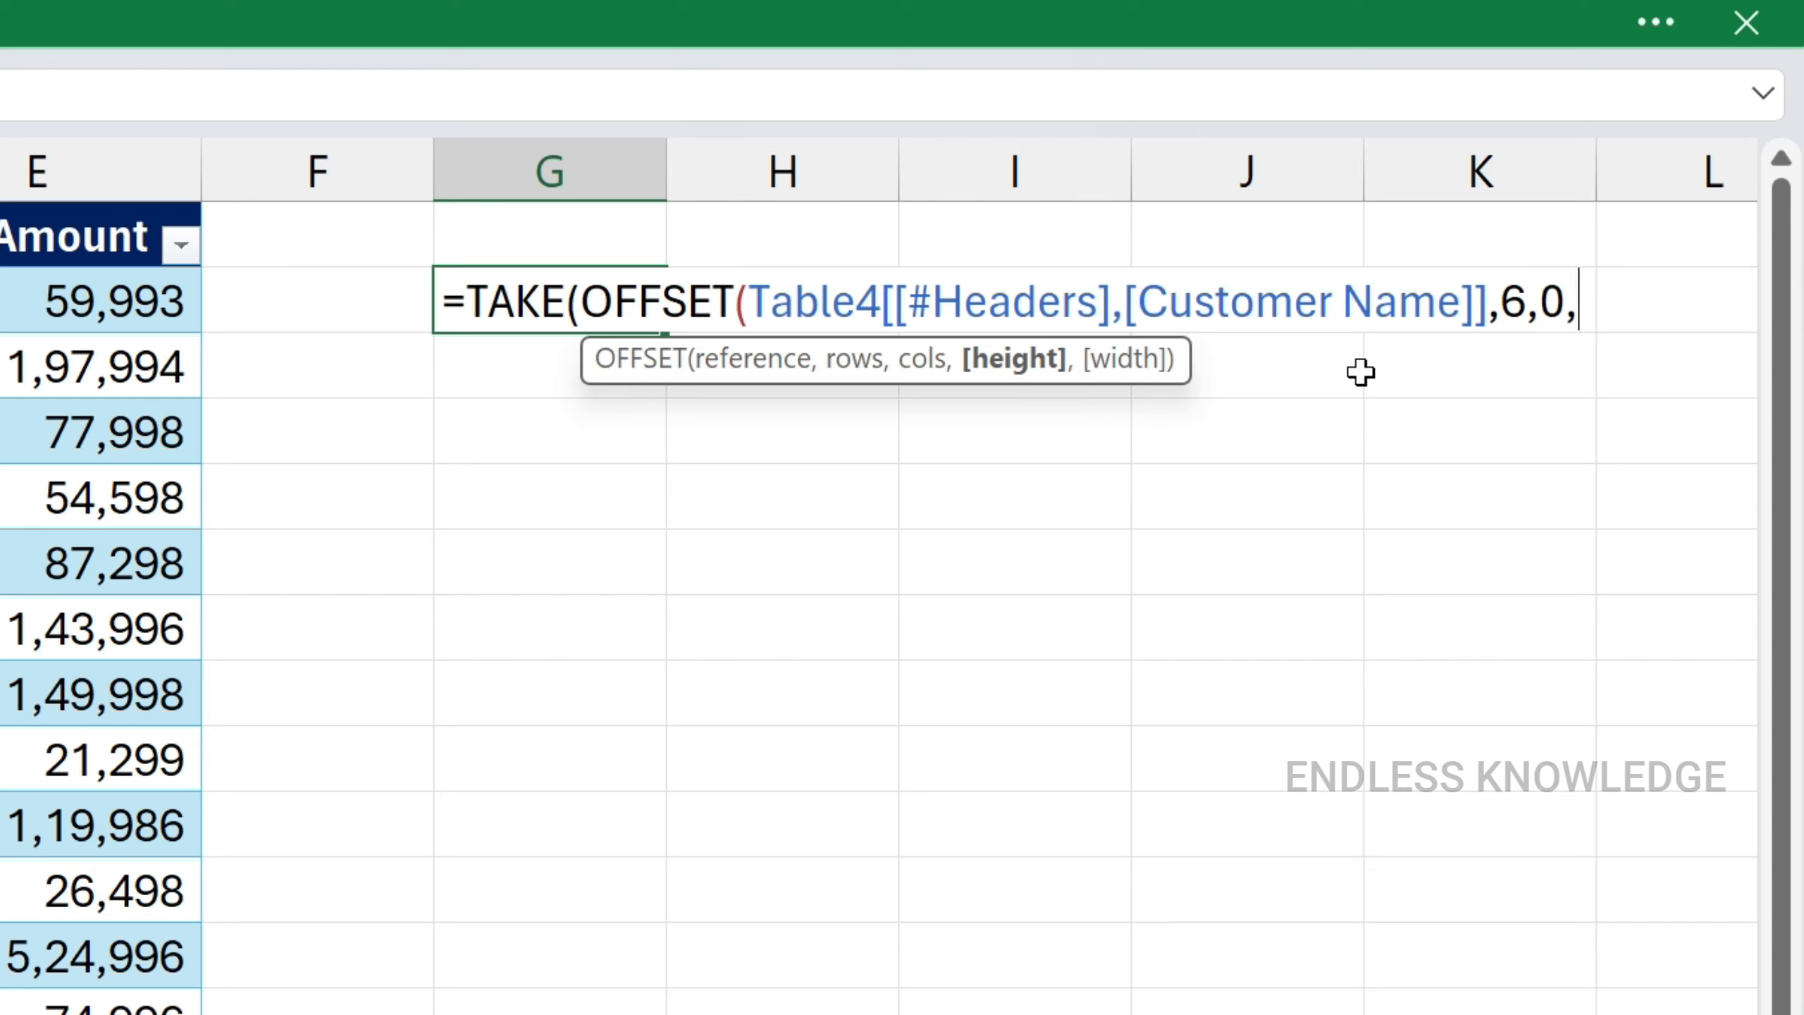
{"action": "type", "text": "10,"}
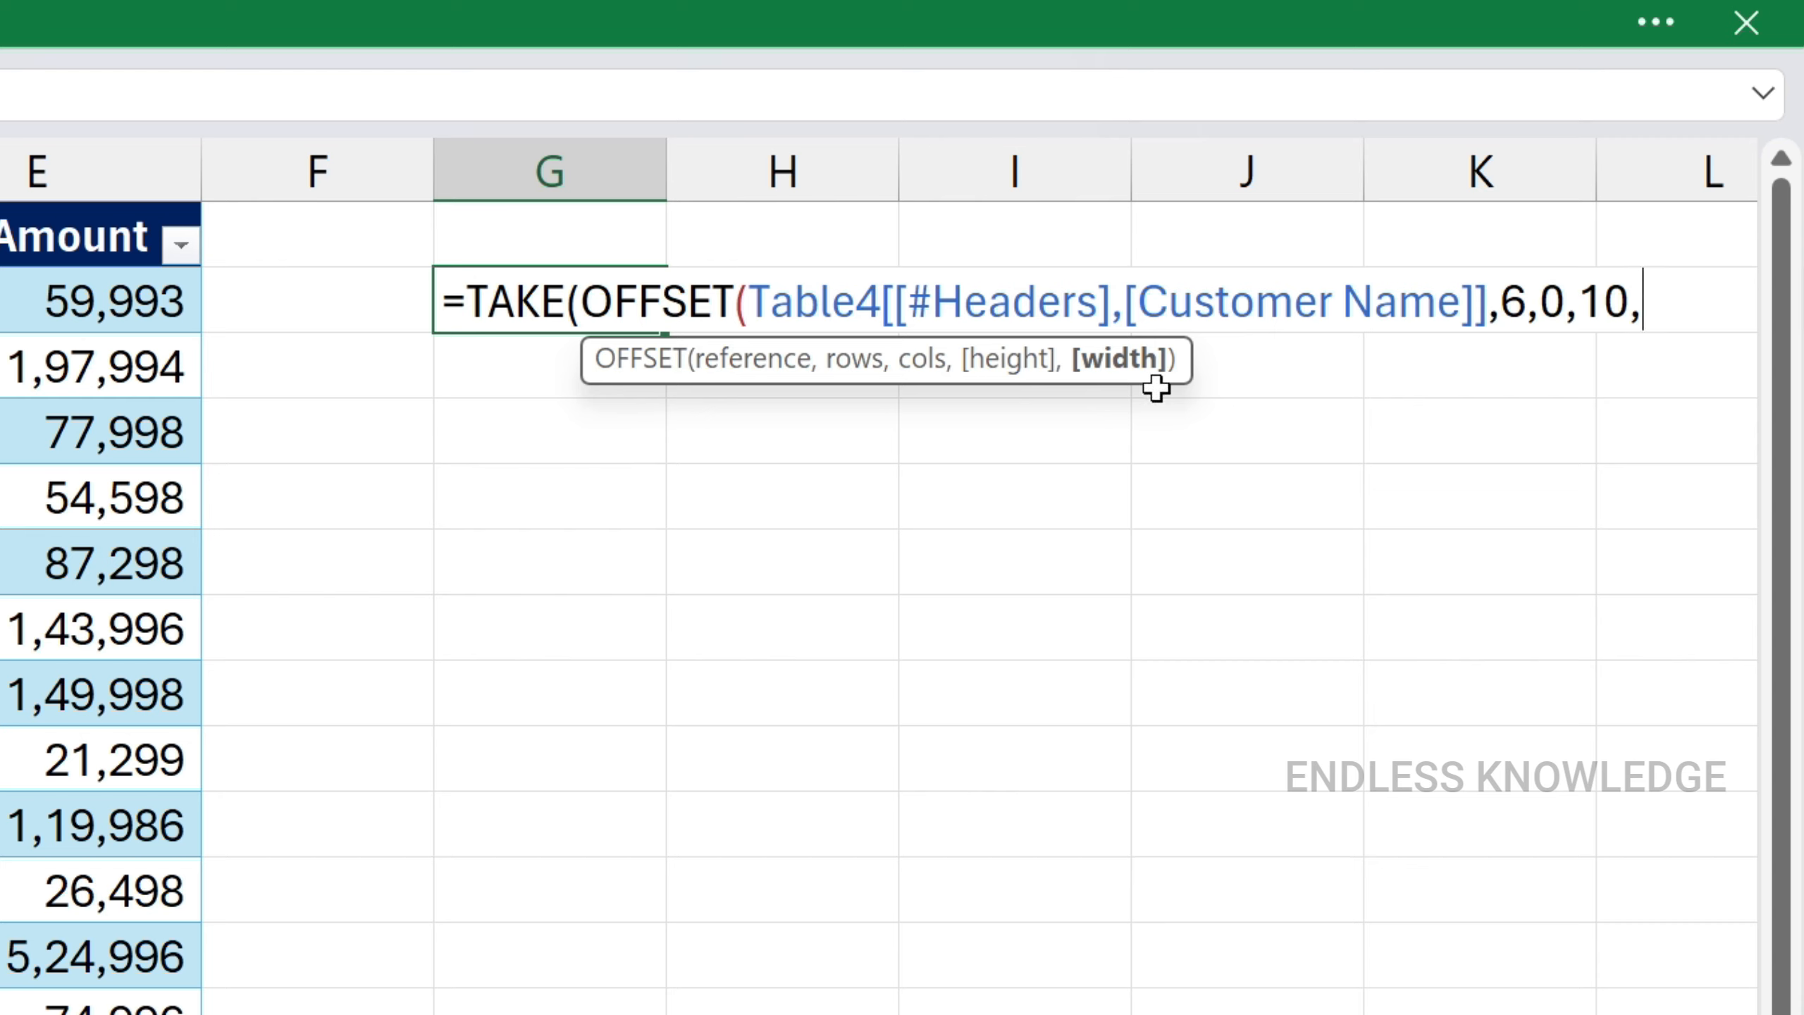
{"action": "type", "text": "5)"}
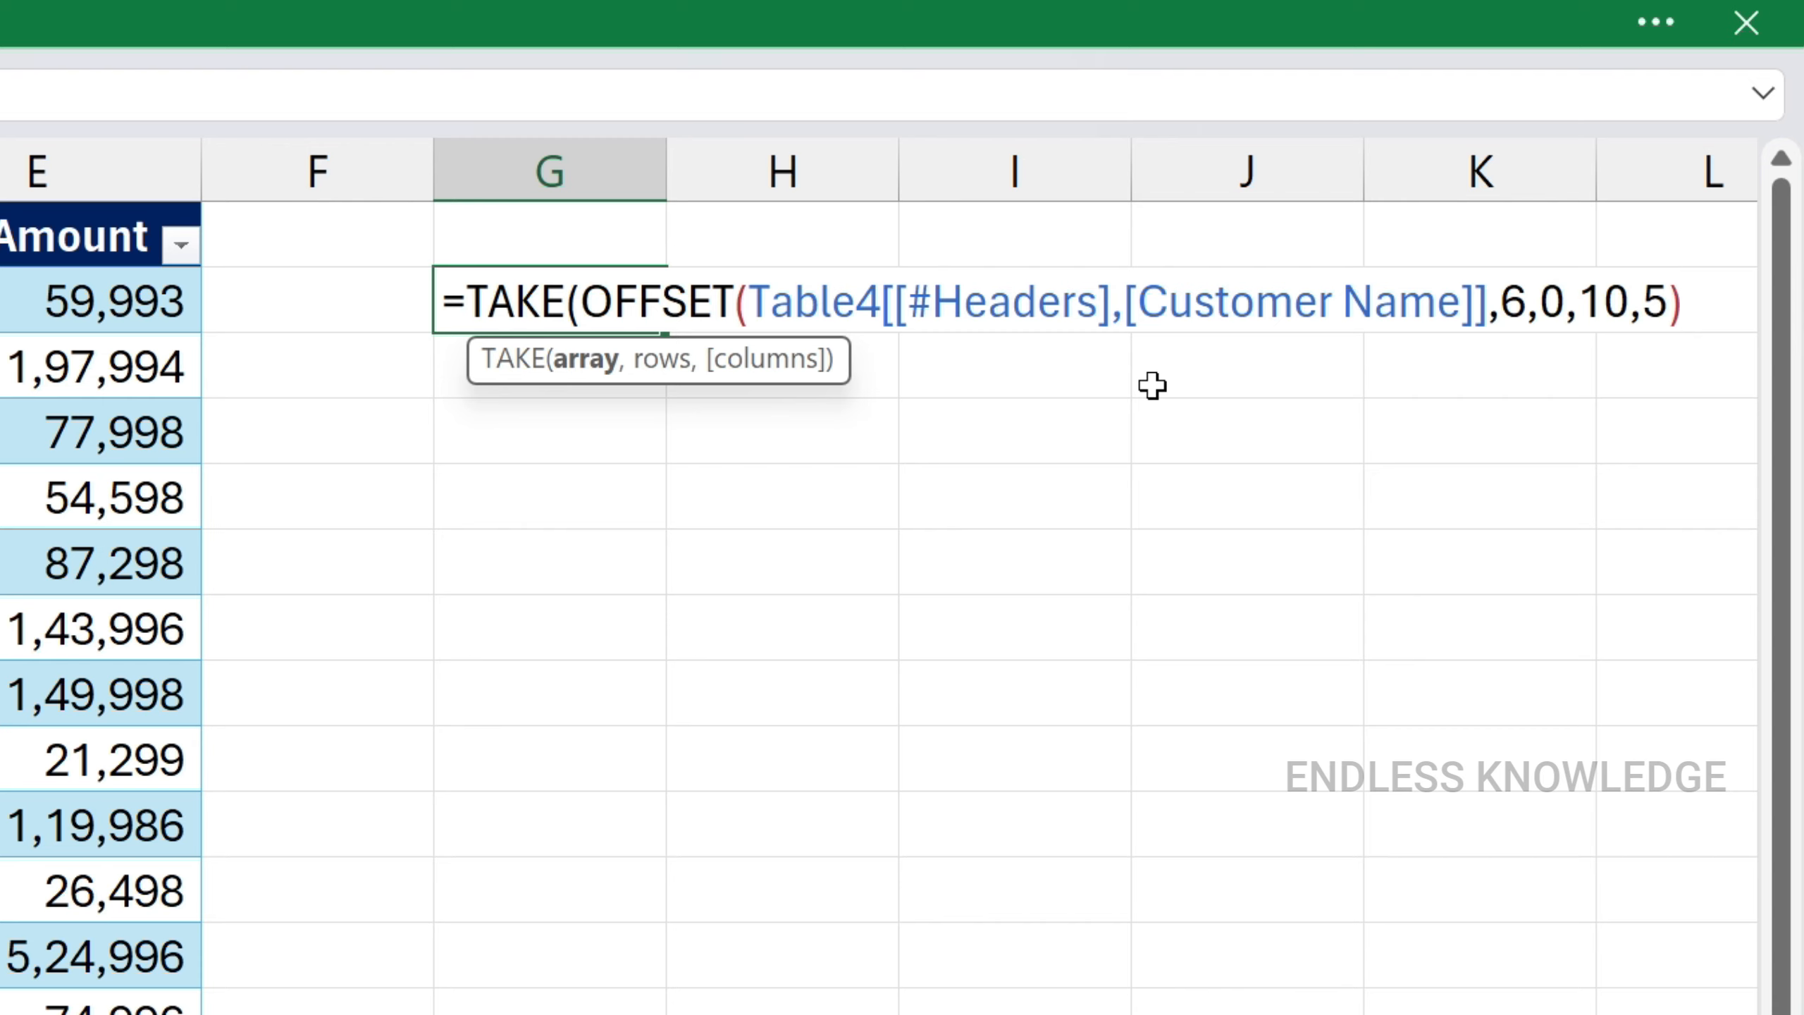
Set the TAKE rows argument to 10 and enter the TAKE and OFFSET formula
{"action": "type", "text": ", "}
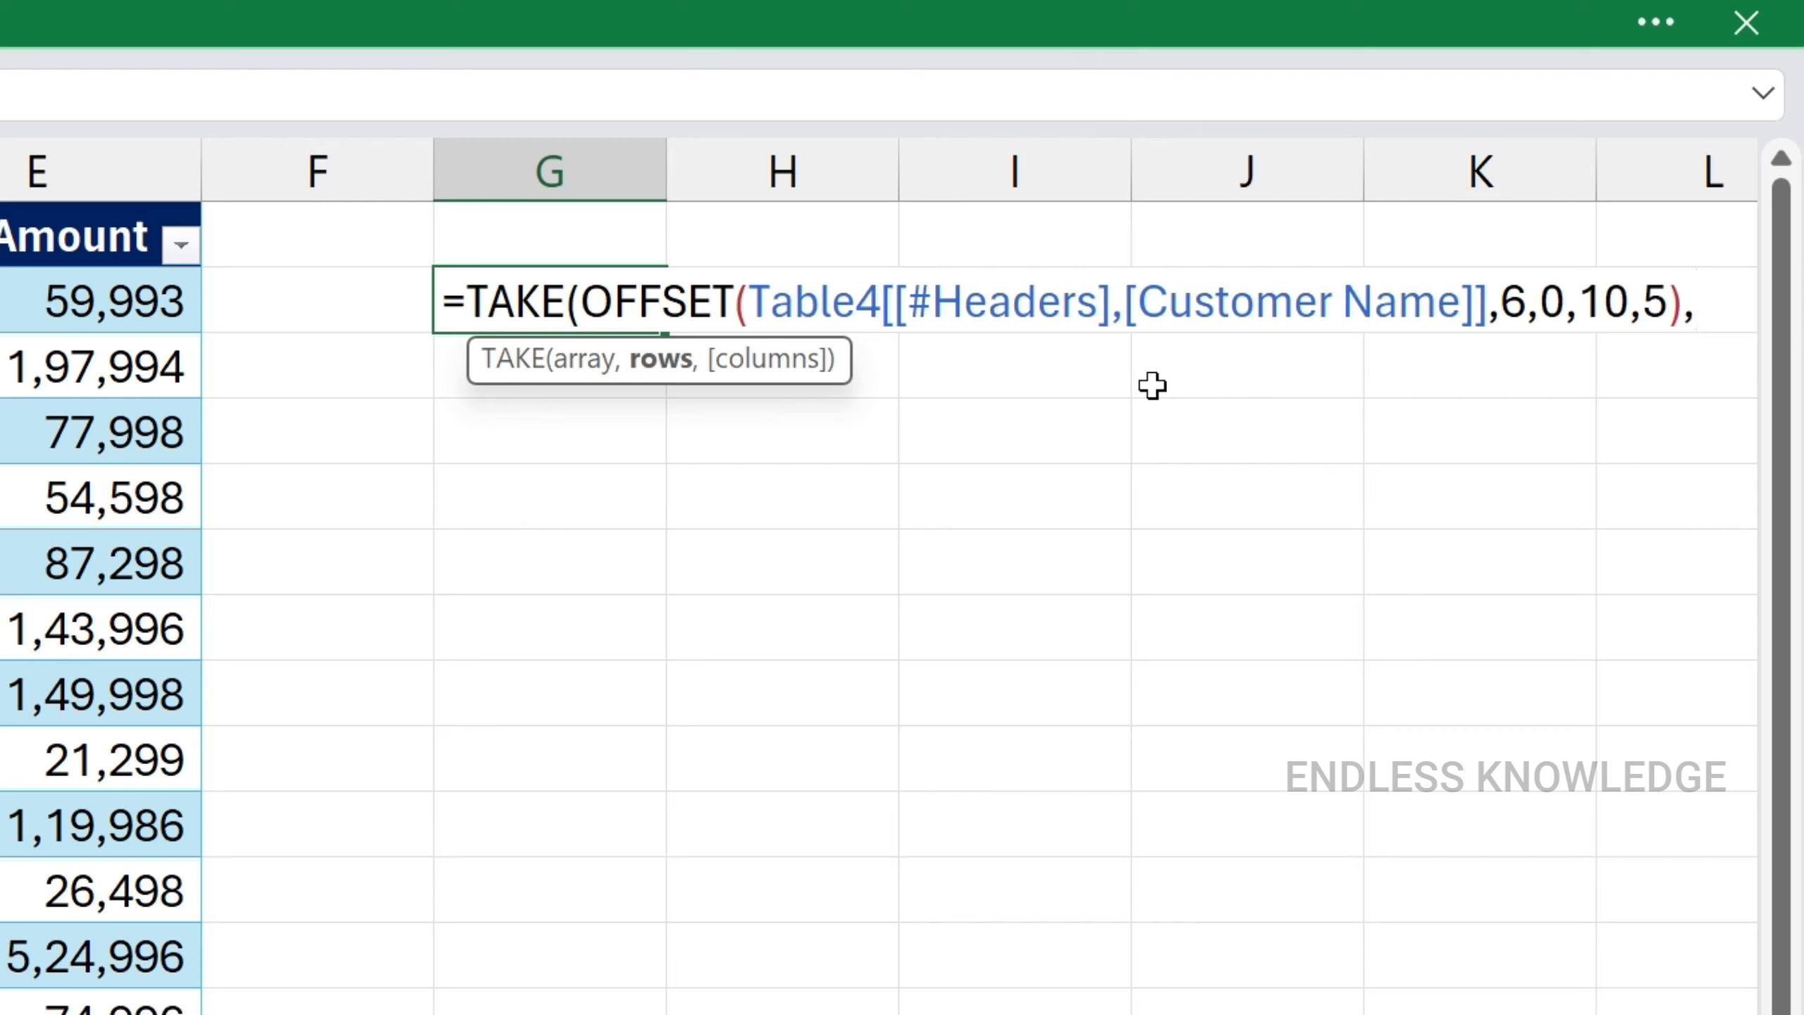
{"action": "type", "text": "10)"}
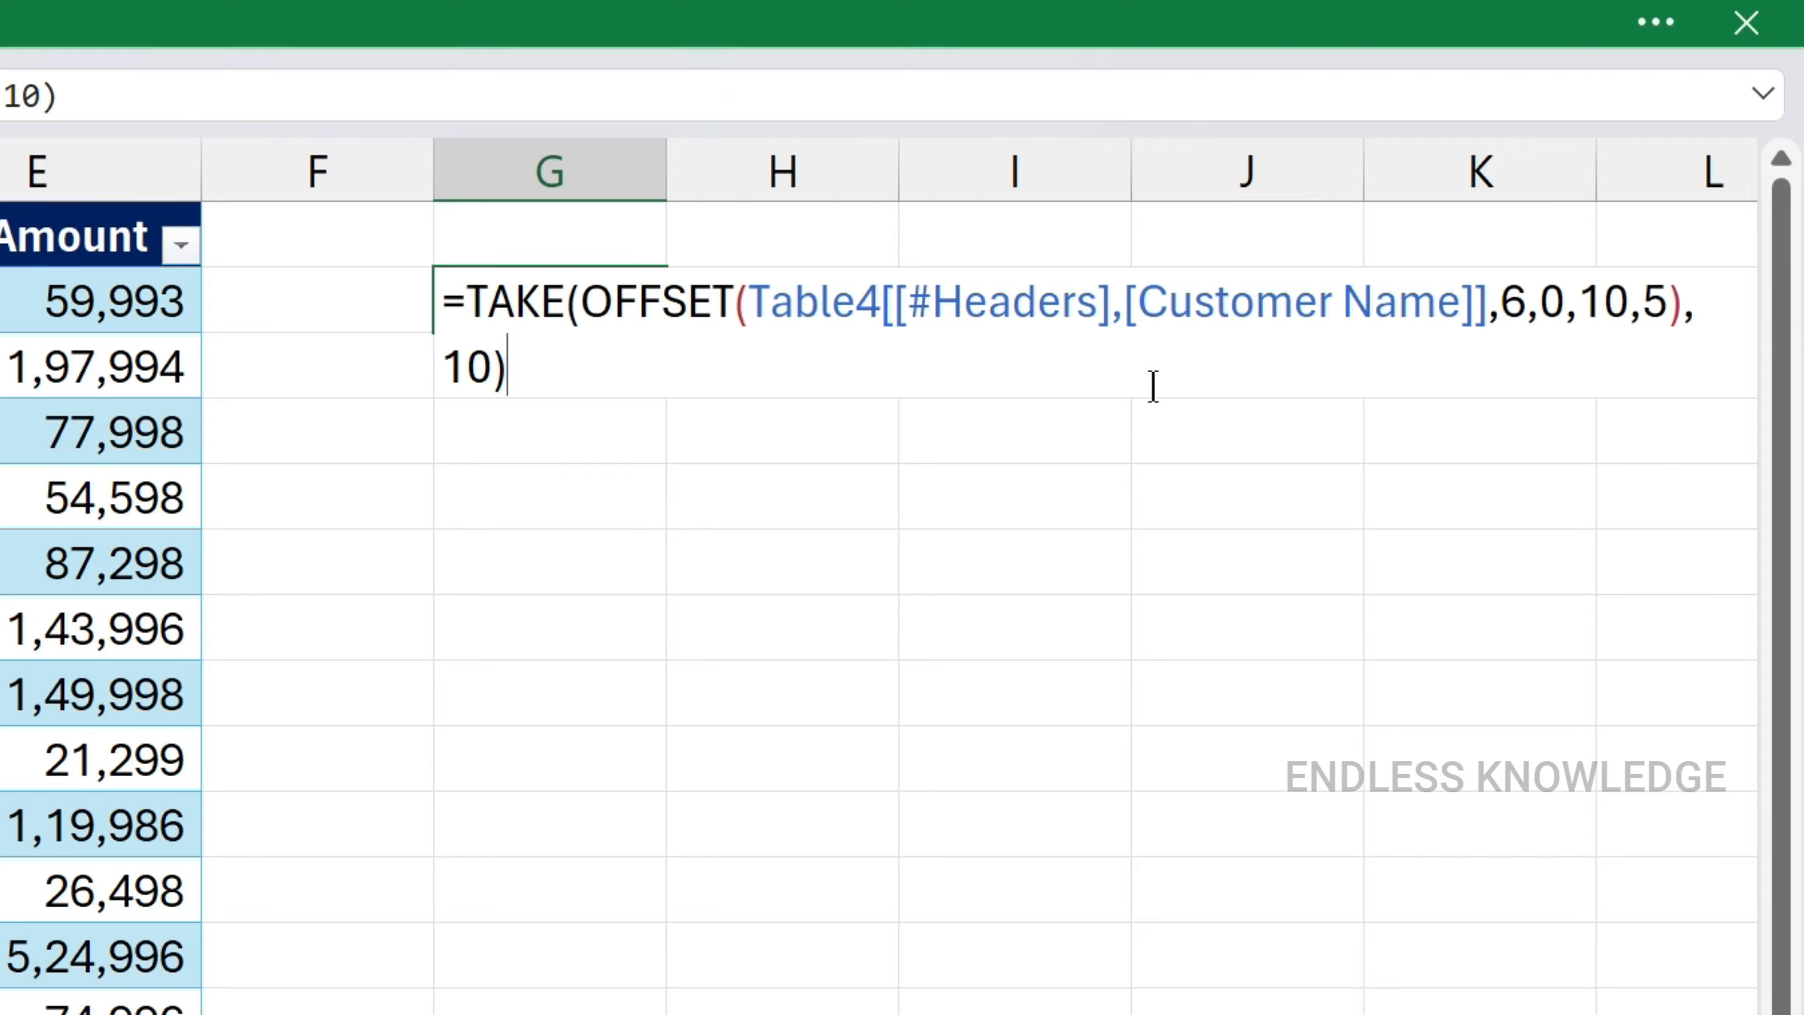
{"action": "key", "text": "Return"}
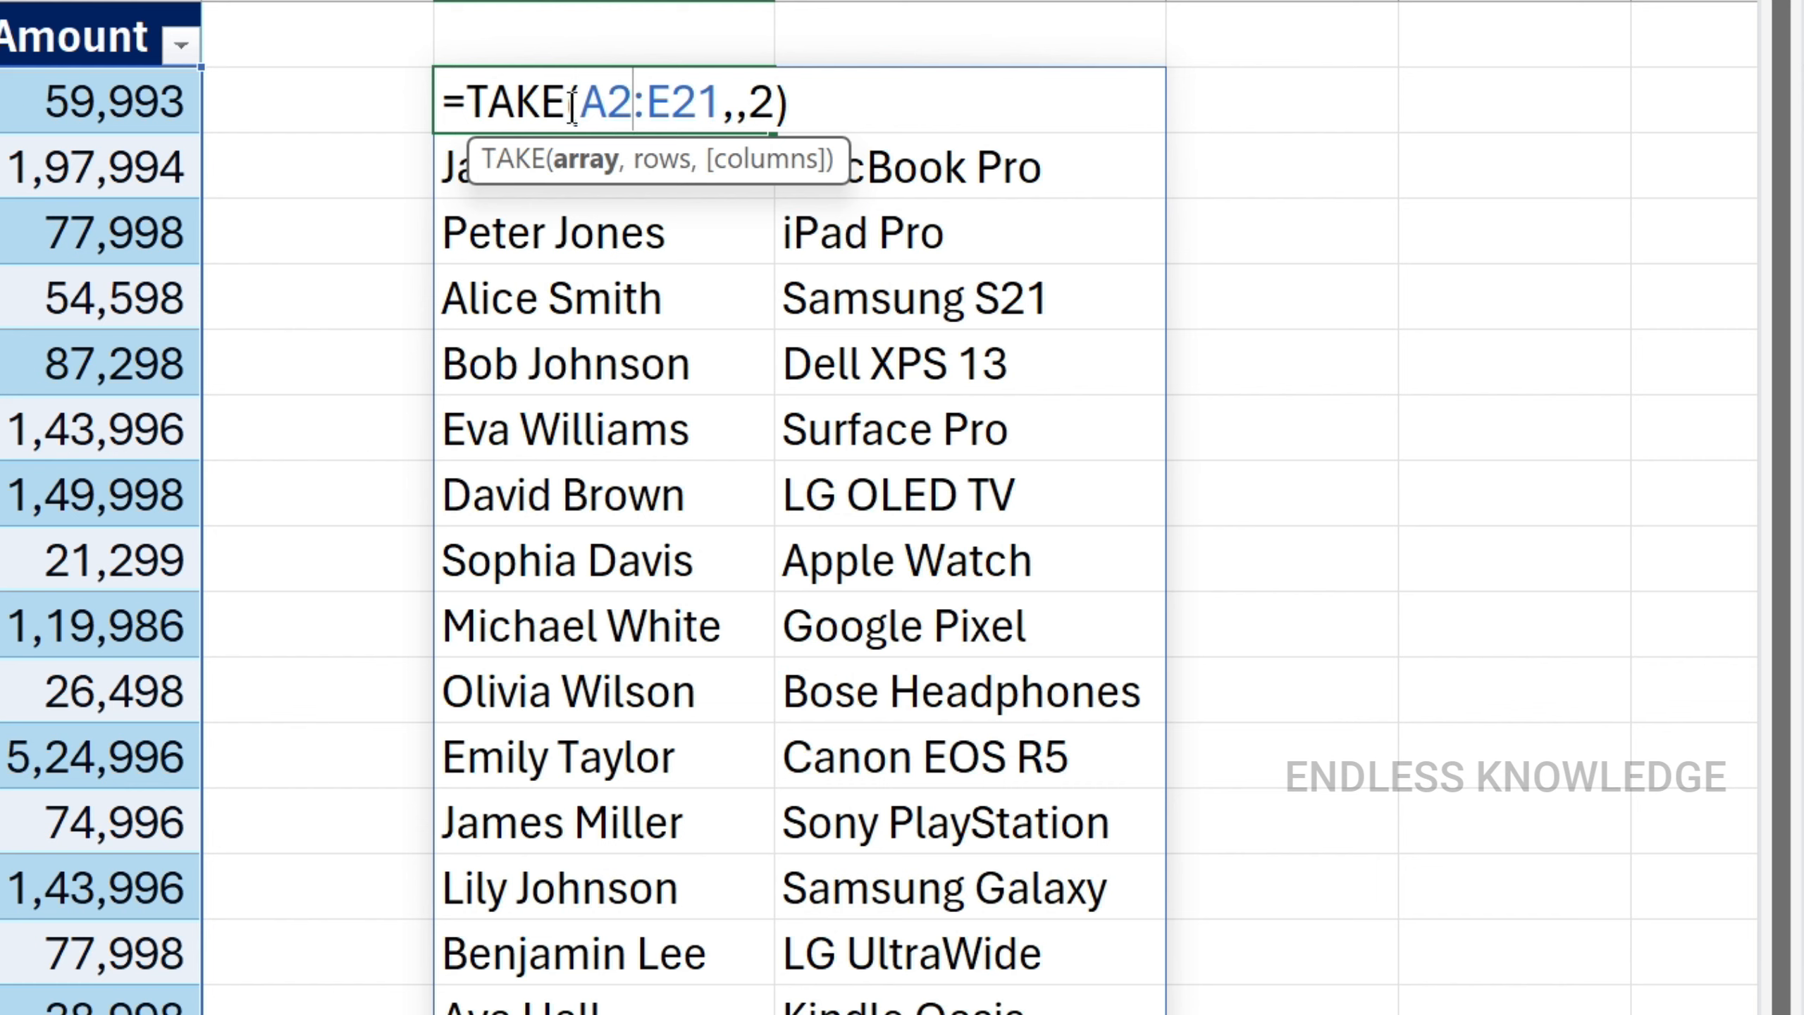
Wrap the TAKE formula in G2 in a SORT function with ascending order (1), leaving the sort index empty
{"action": "left_click", "coordinate": [474, 92]}
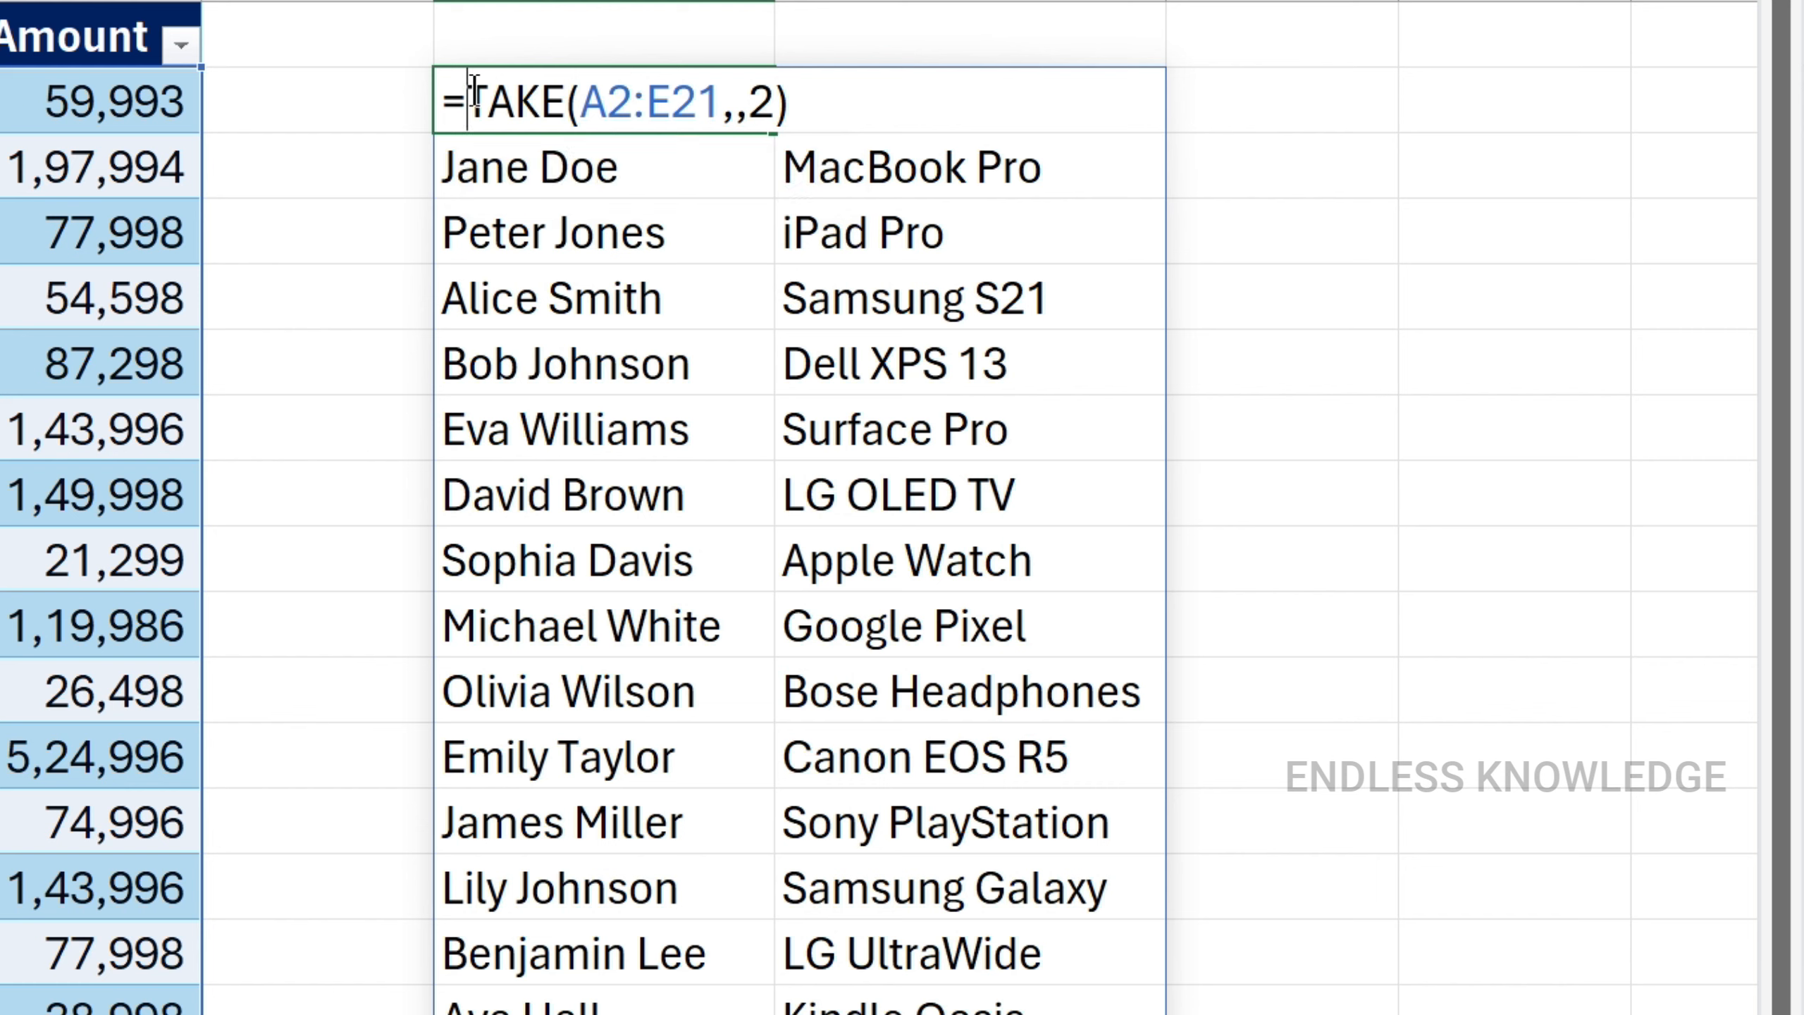
{"action": "type", "text": "sort"}
{"action": "key", "text": "Tab"}
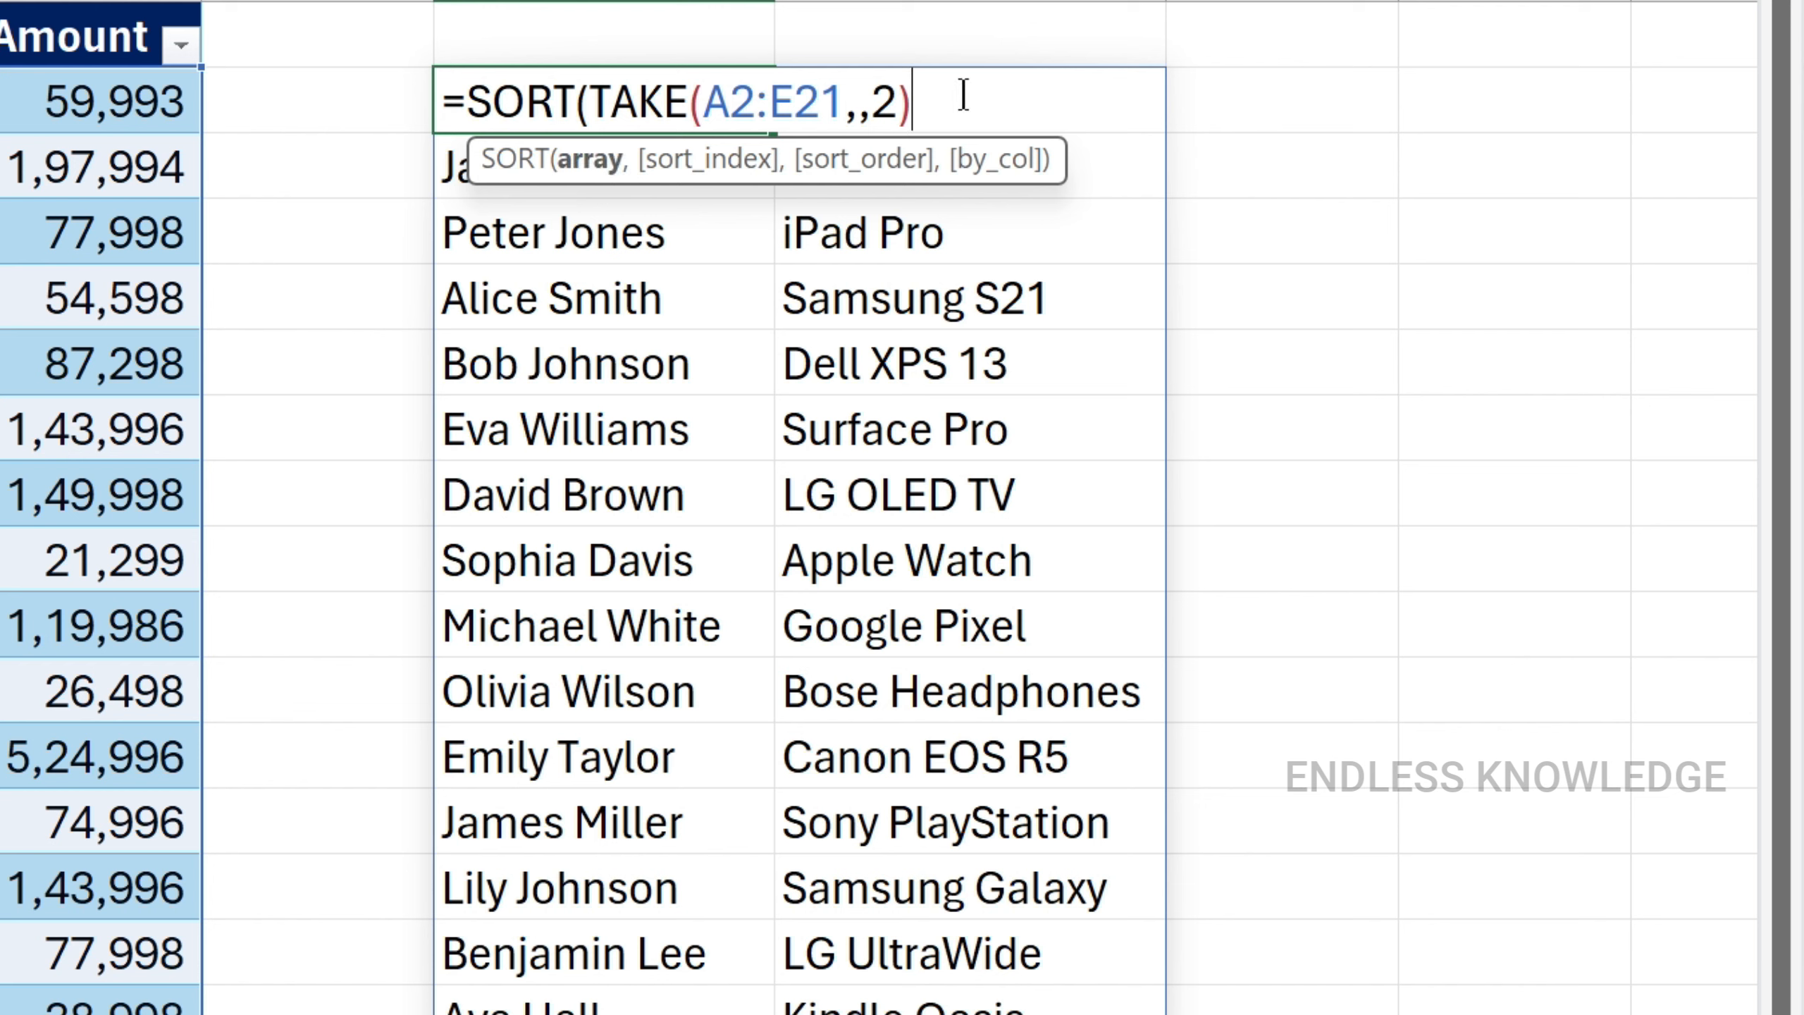
{"action": "type", "text": ","}
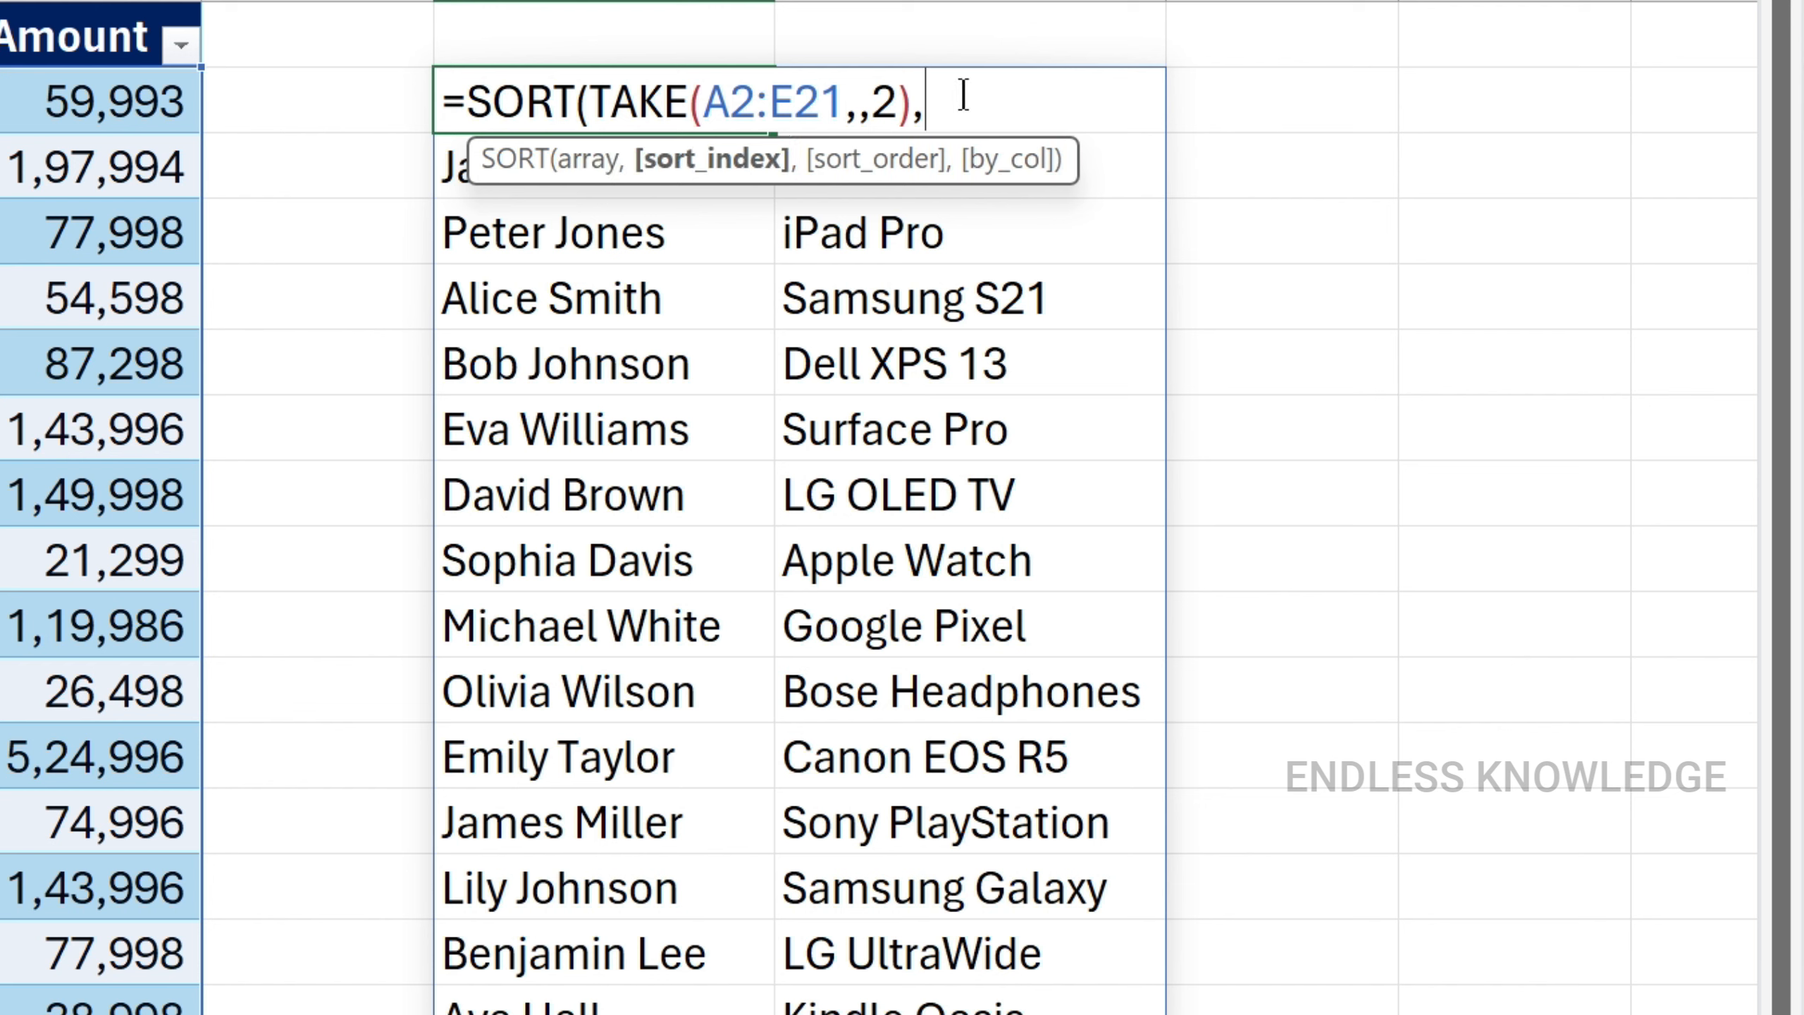
{"action": "type", "text": ","}
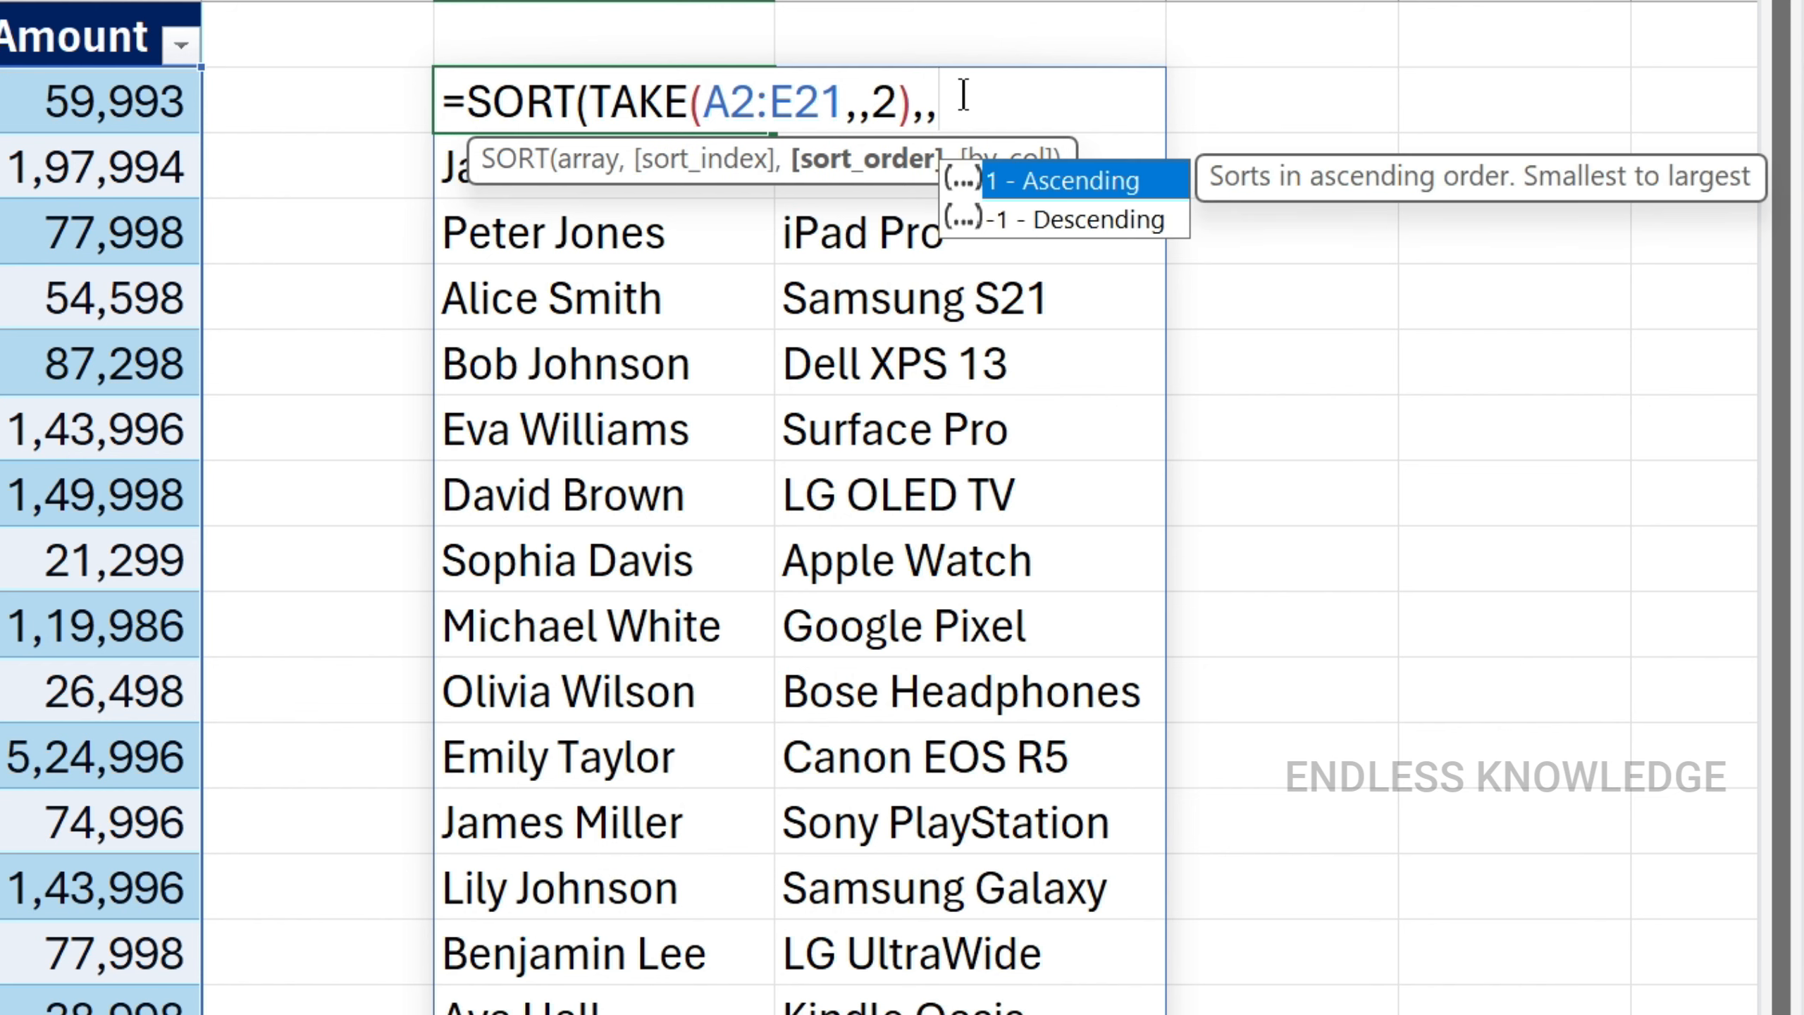
{"action": "type", "text": "1)"}
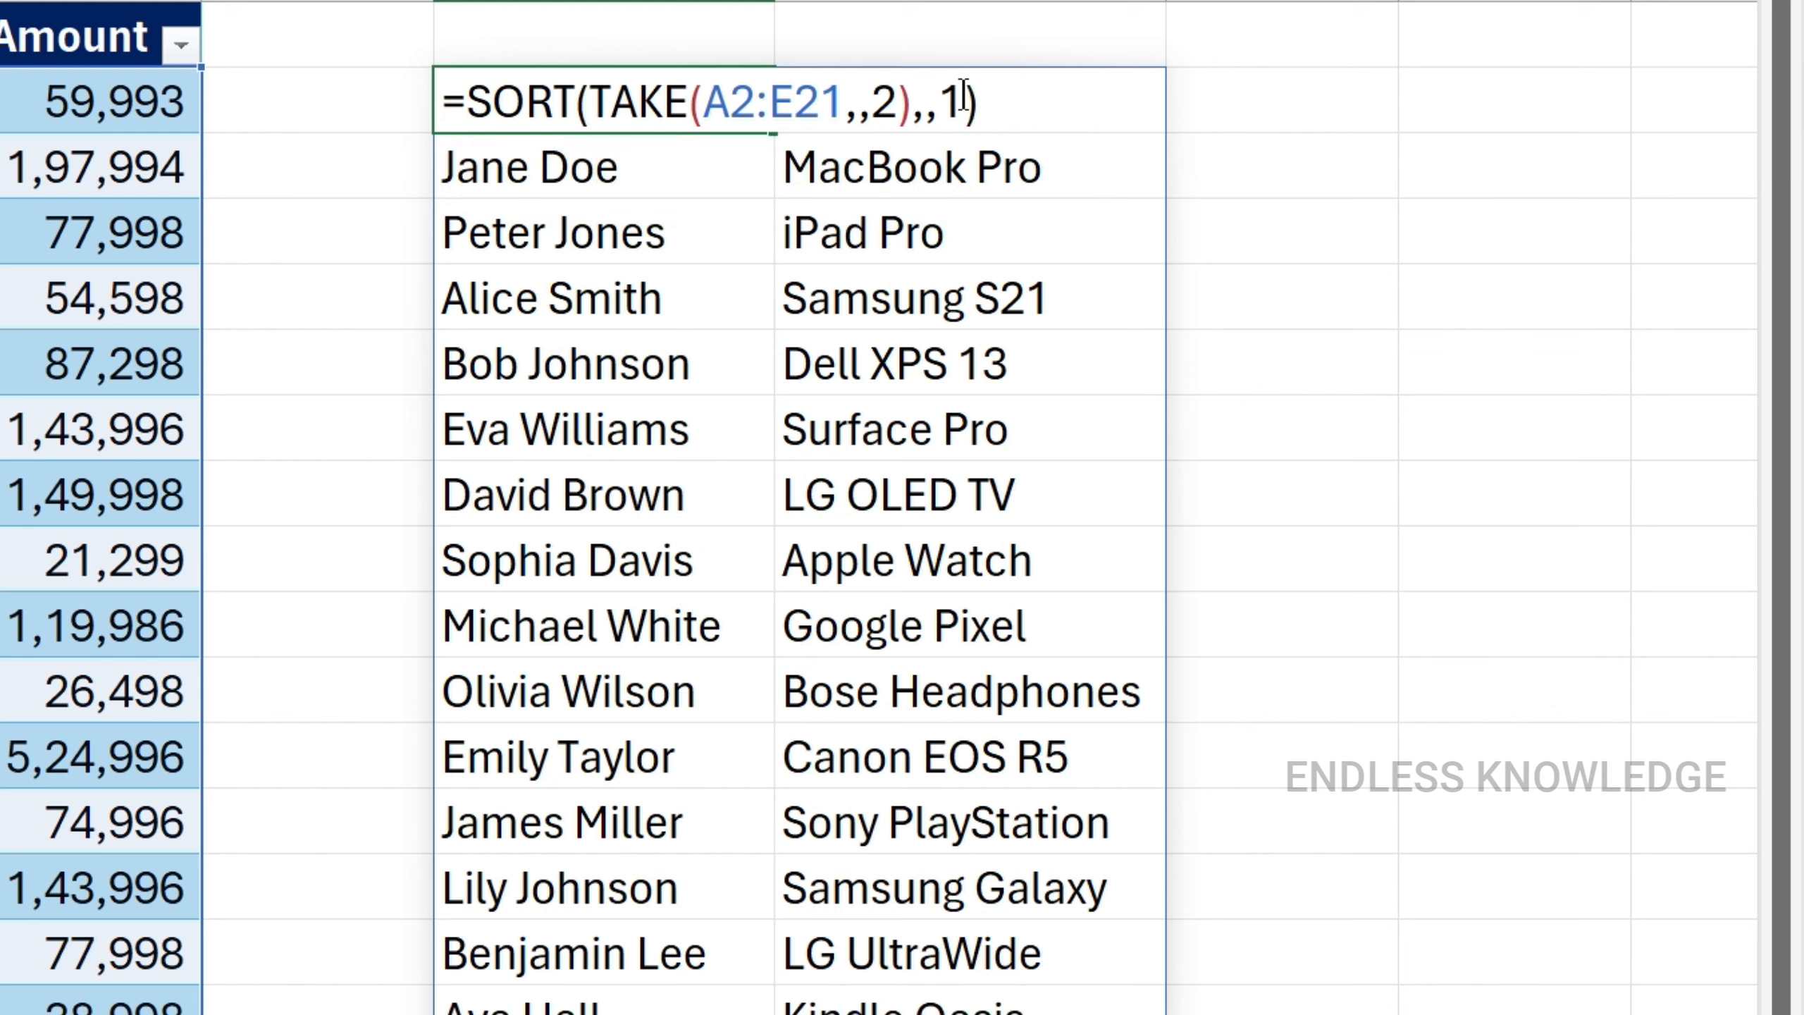
{"action": "key", "text": "Return"}
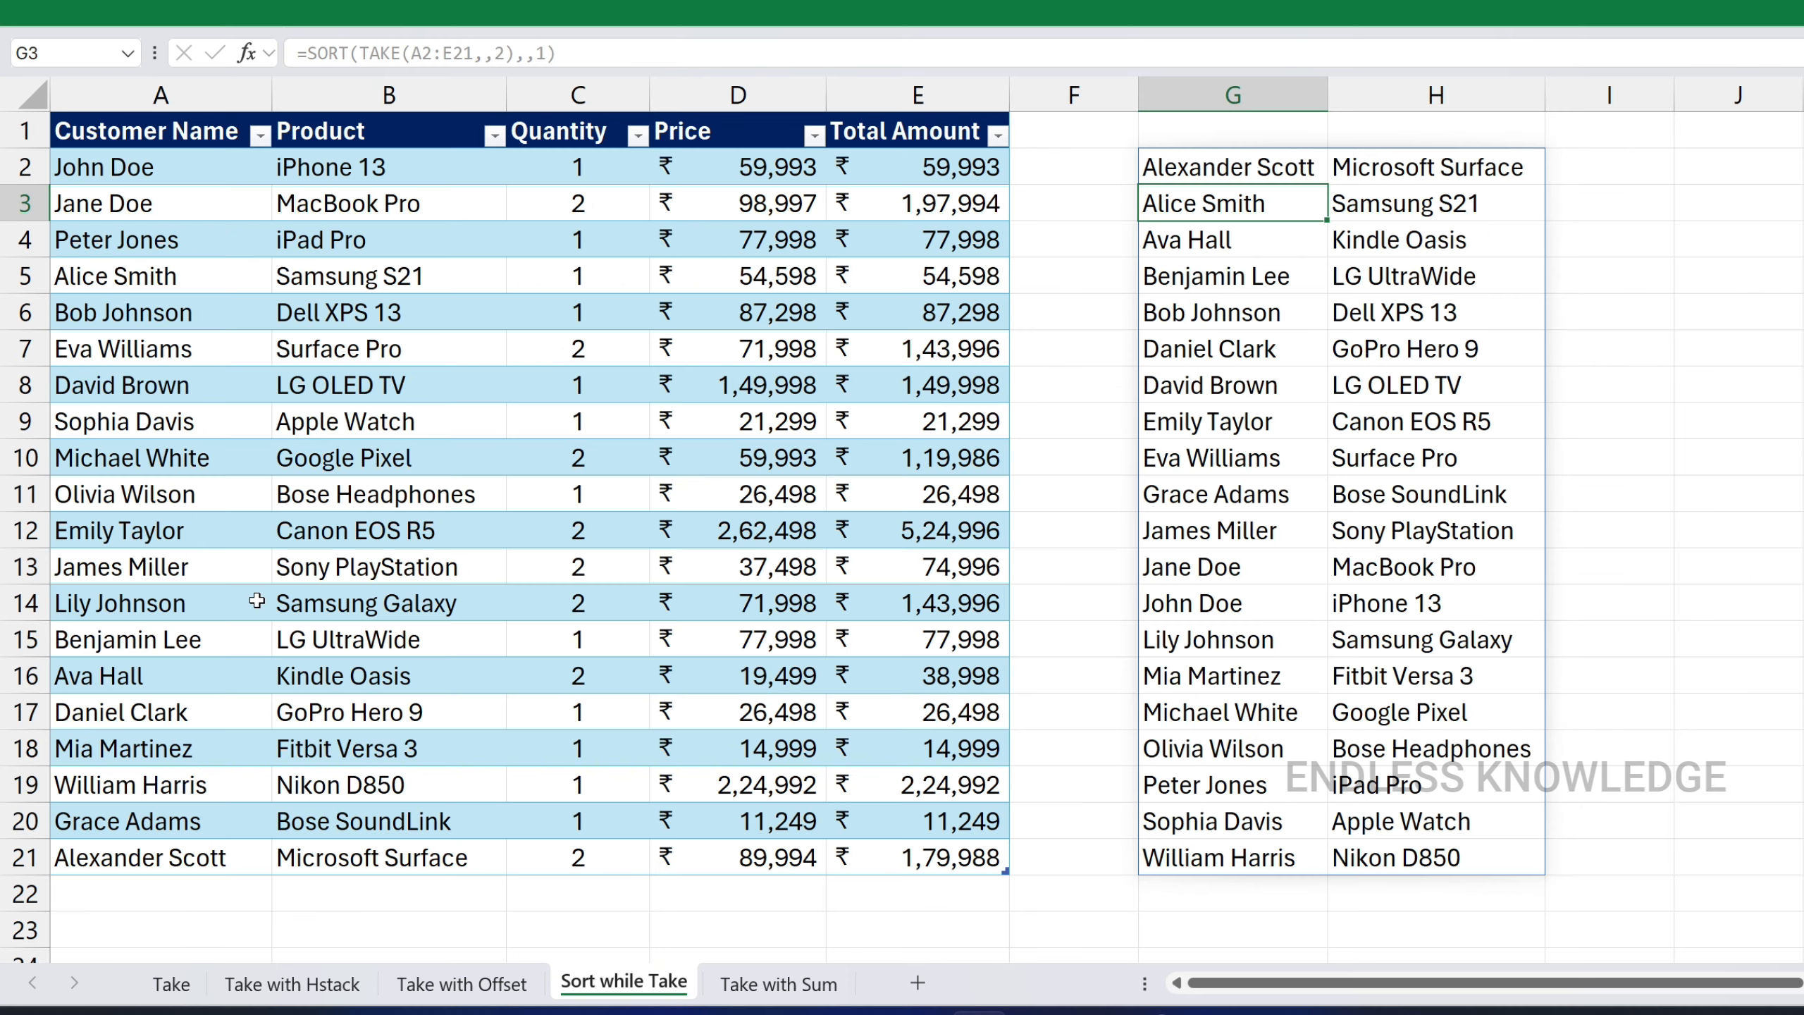
Copy the sales rows A12:E17 and paste them directly below the table, starting at A22
{"action": "left_click_drag", "start_coordinate": [113, 536], "coordinate": [895, 703]}
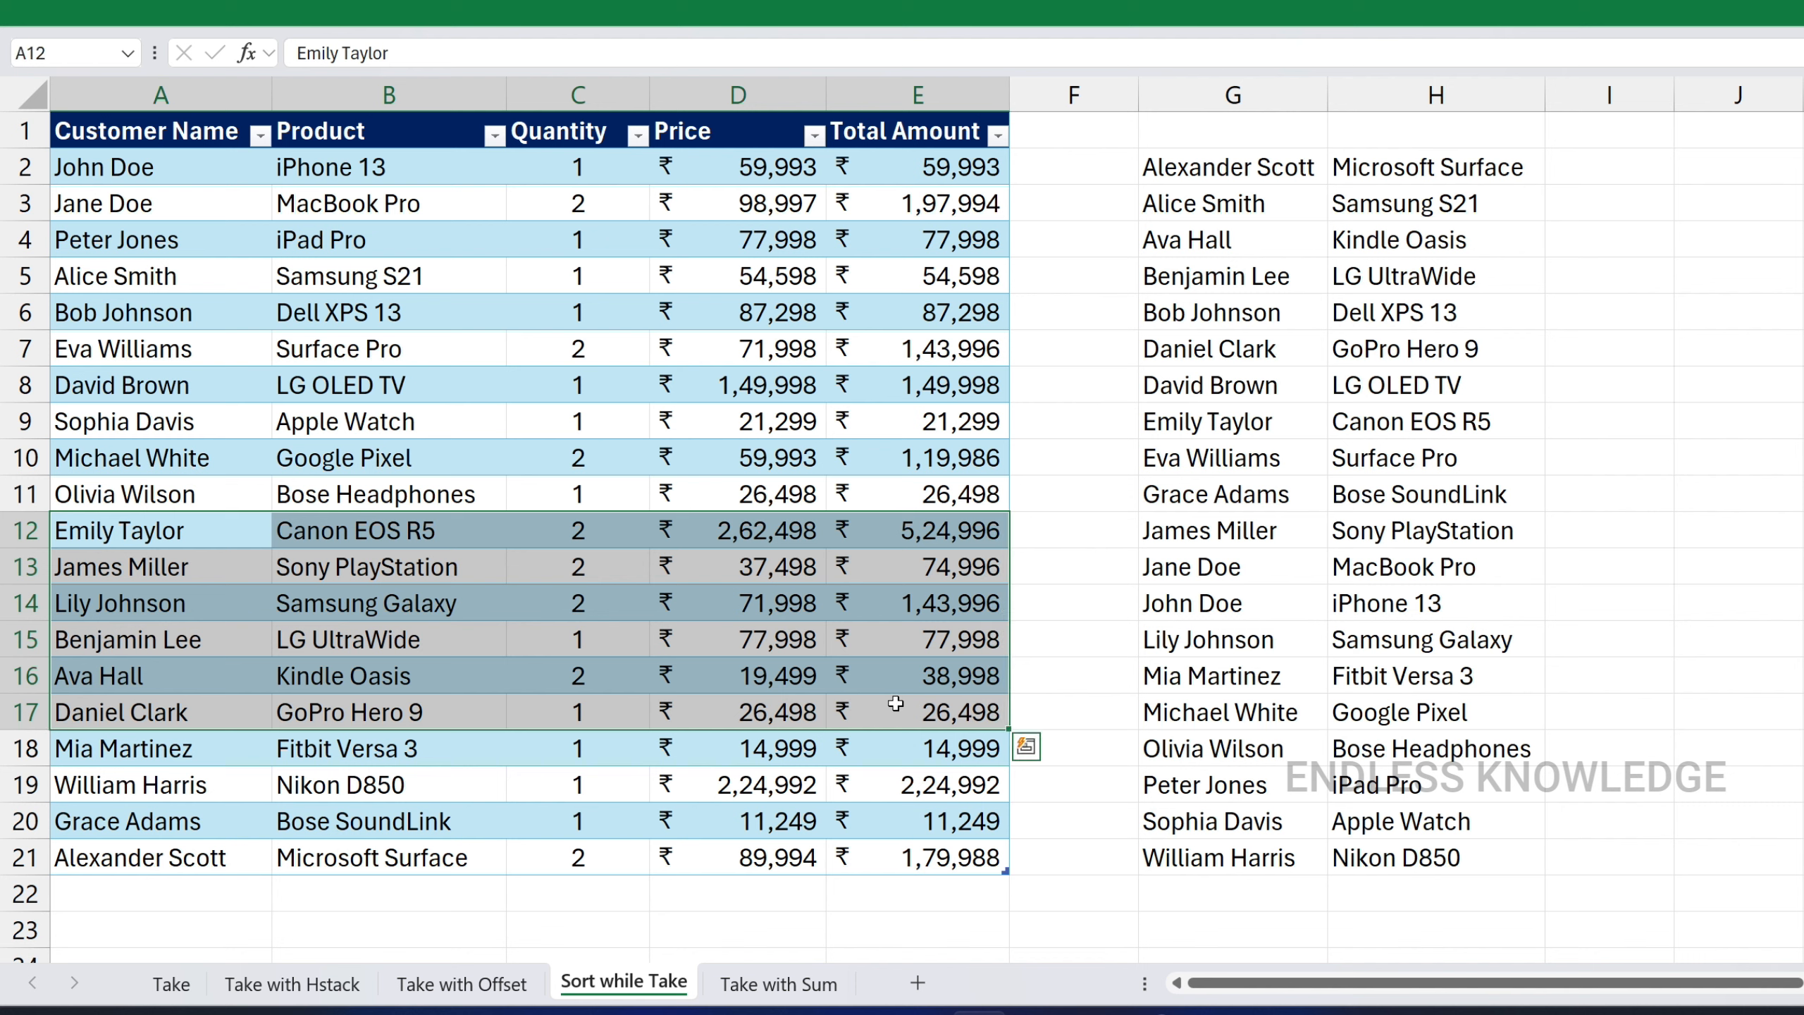
{"action": "key", "text": "ctrl+c"}
{"action": "left_click", "coordinate": [221, 883]}
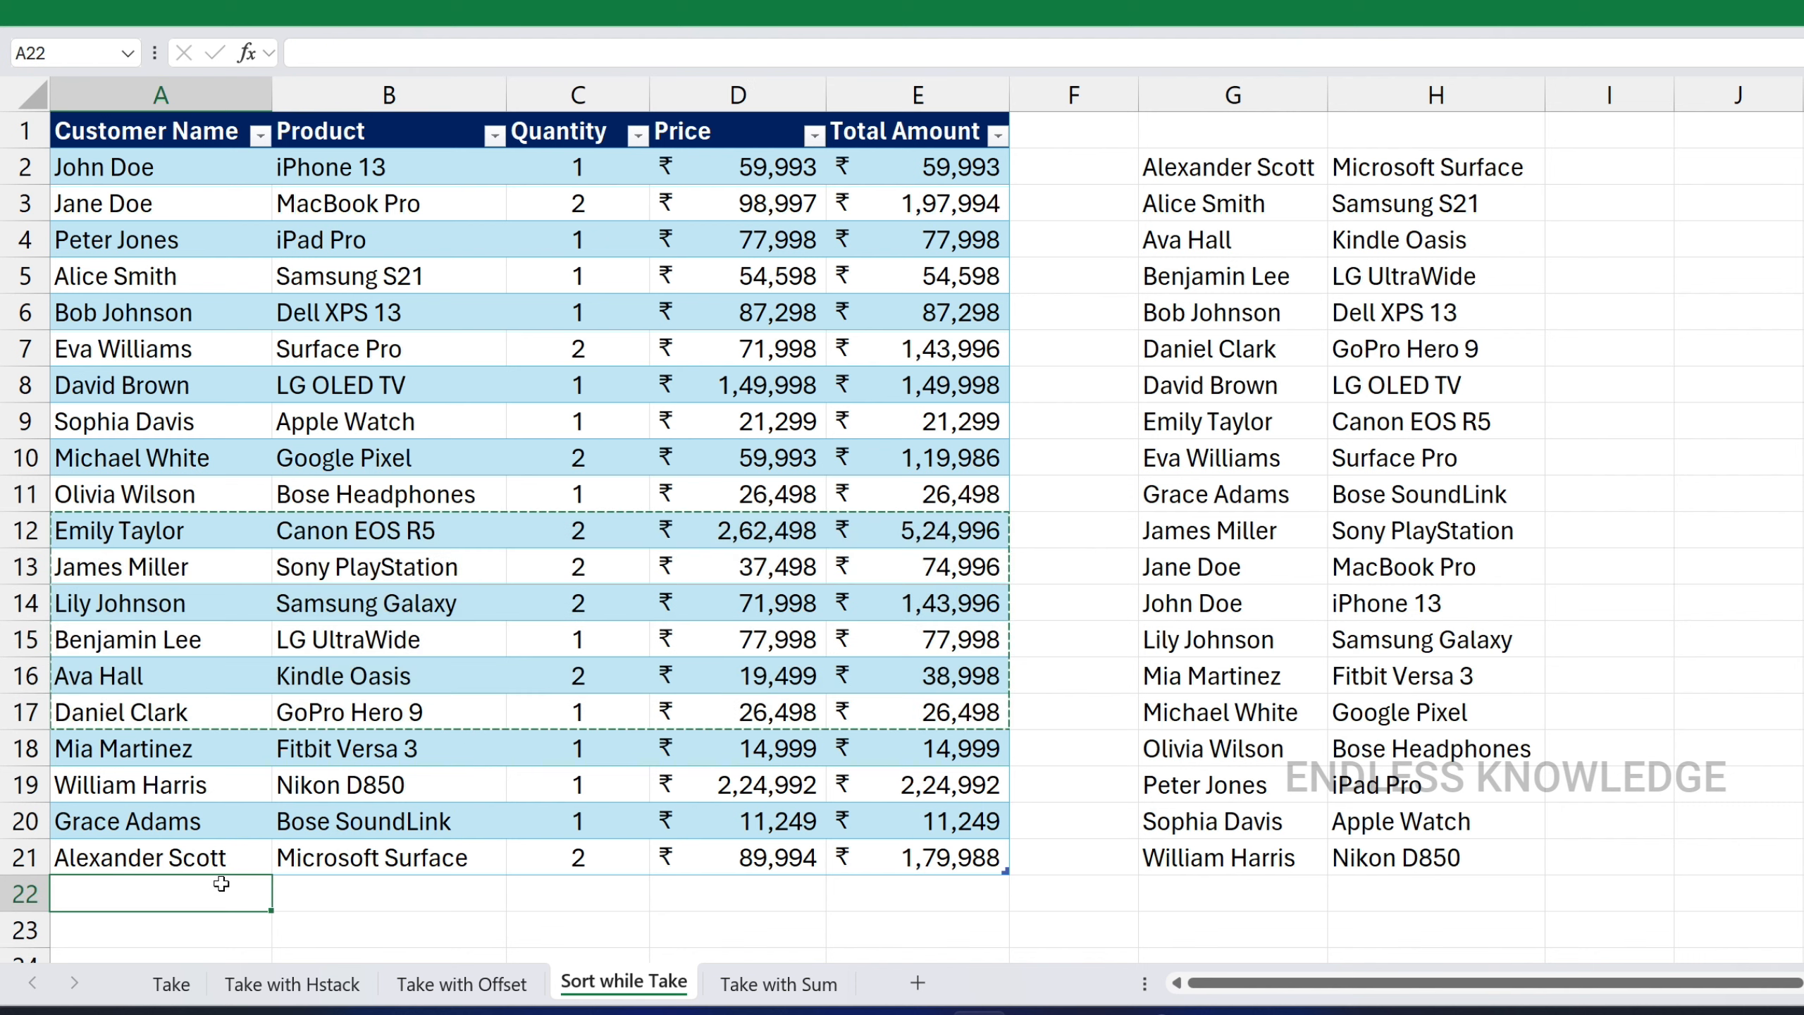
{"action": "key", "text": "ctrl+v"}
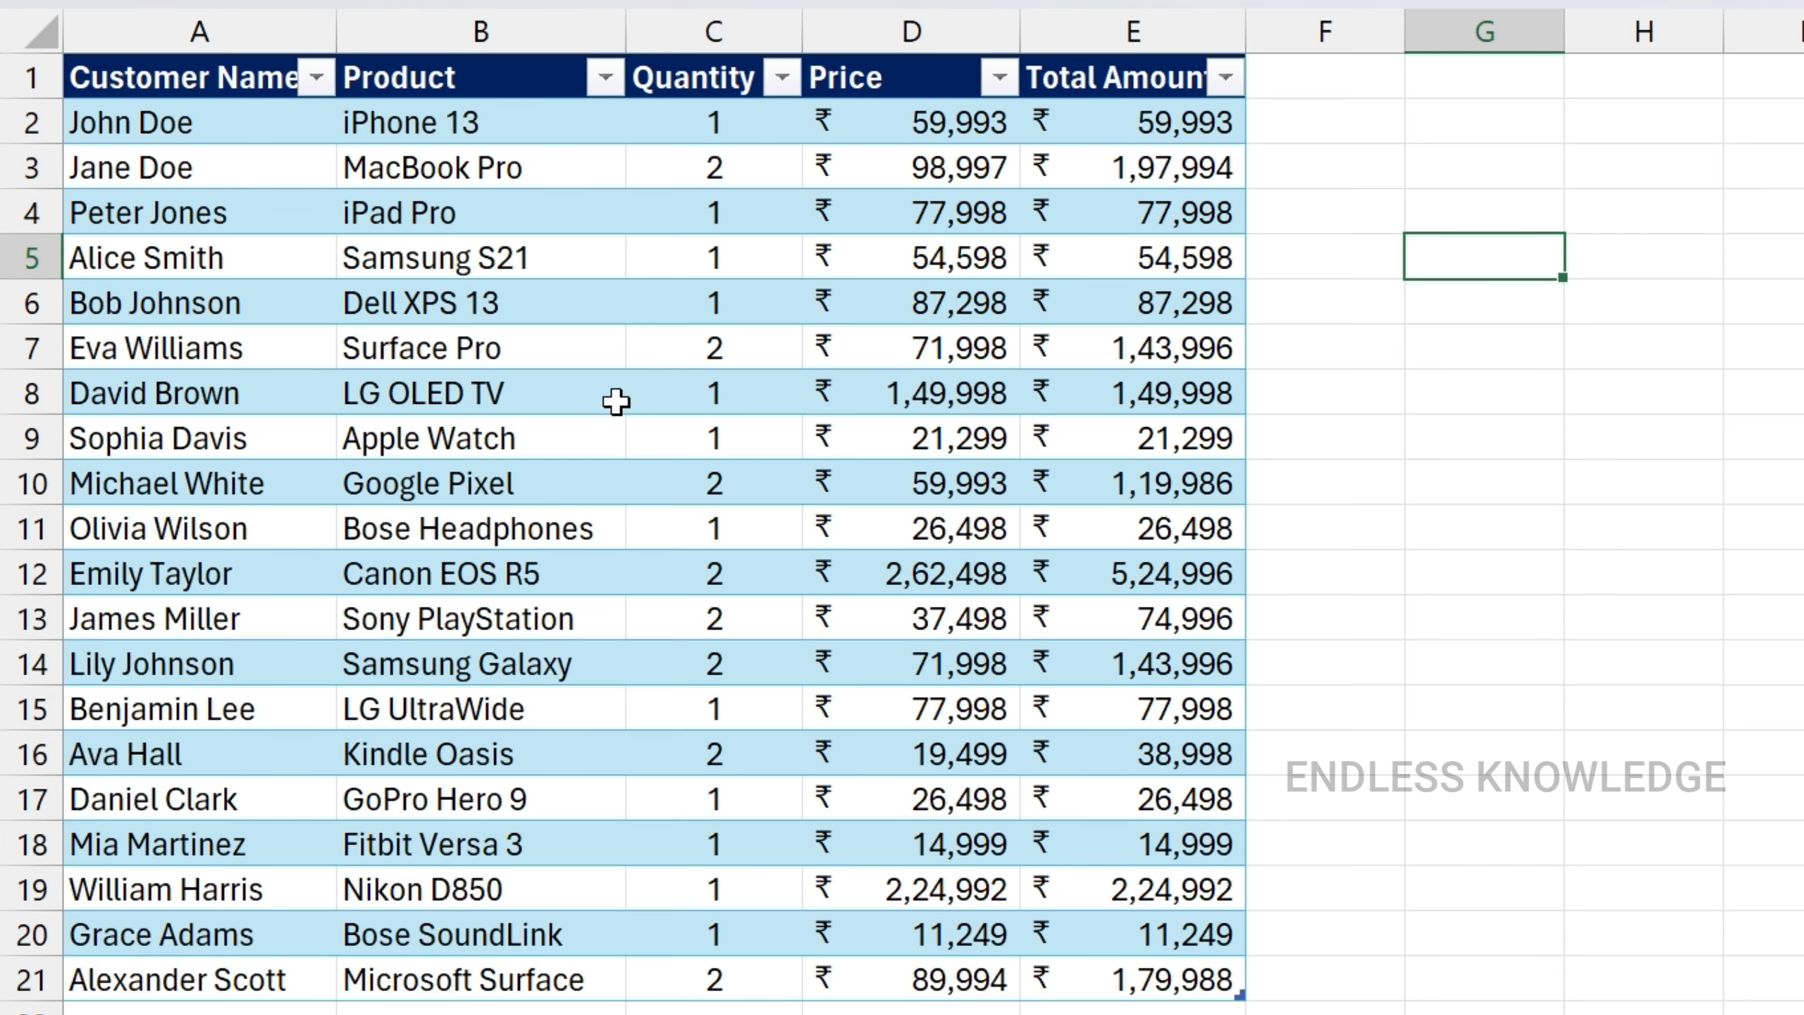
On the Take with Sum sheet, select the whole table data and the last five rows A17:E21 to review them
{"action": "left_click", "coordinate": [578, 412]}
{"action": "key", "text": "ctrl+a"}
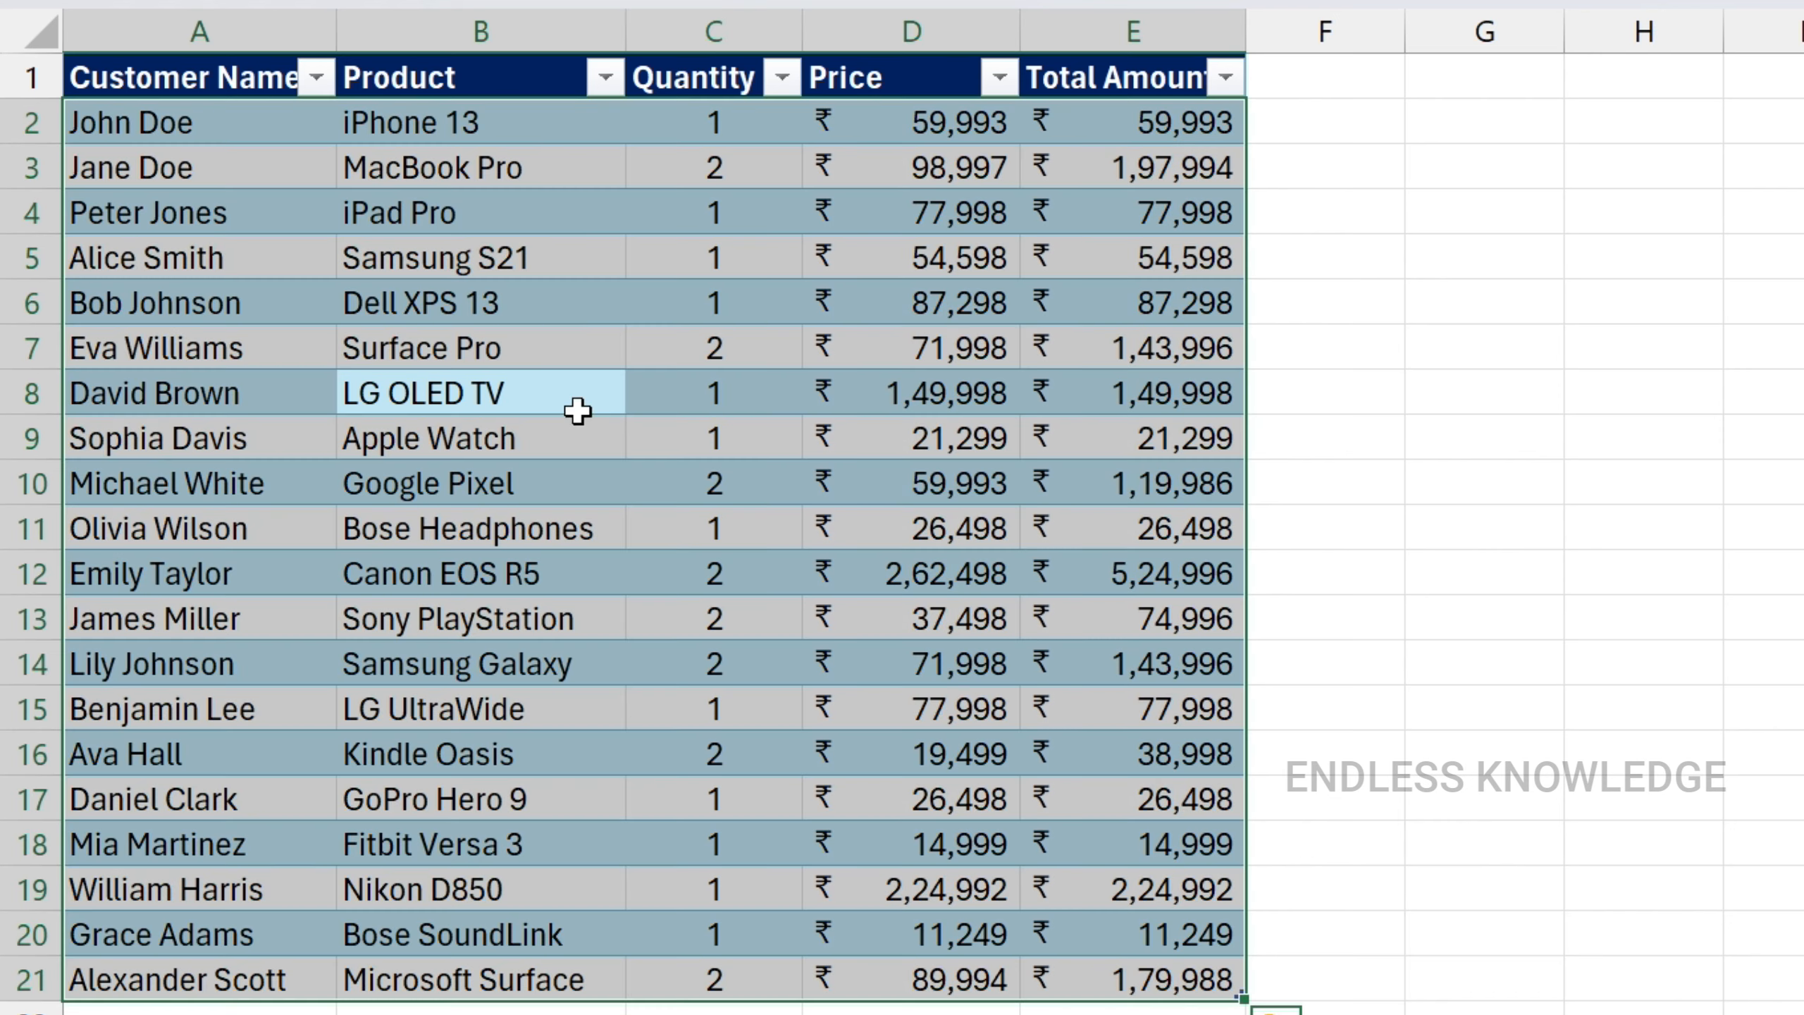
{"action": "left_click_drag", "start_coordinate": [163, 797], "coordinate": [1077, 962]}
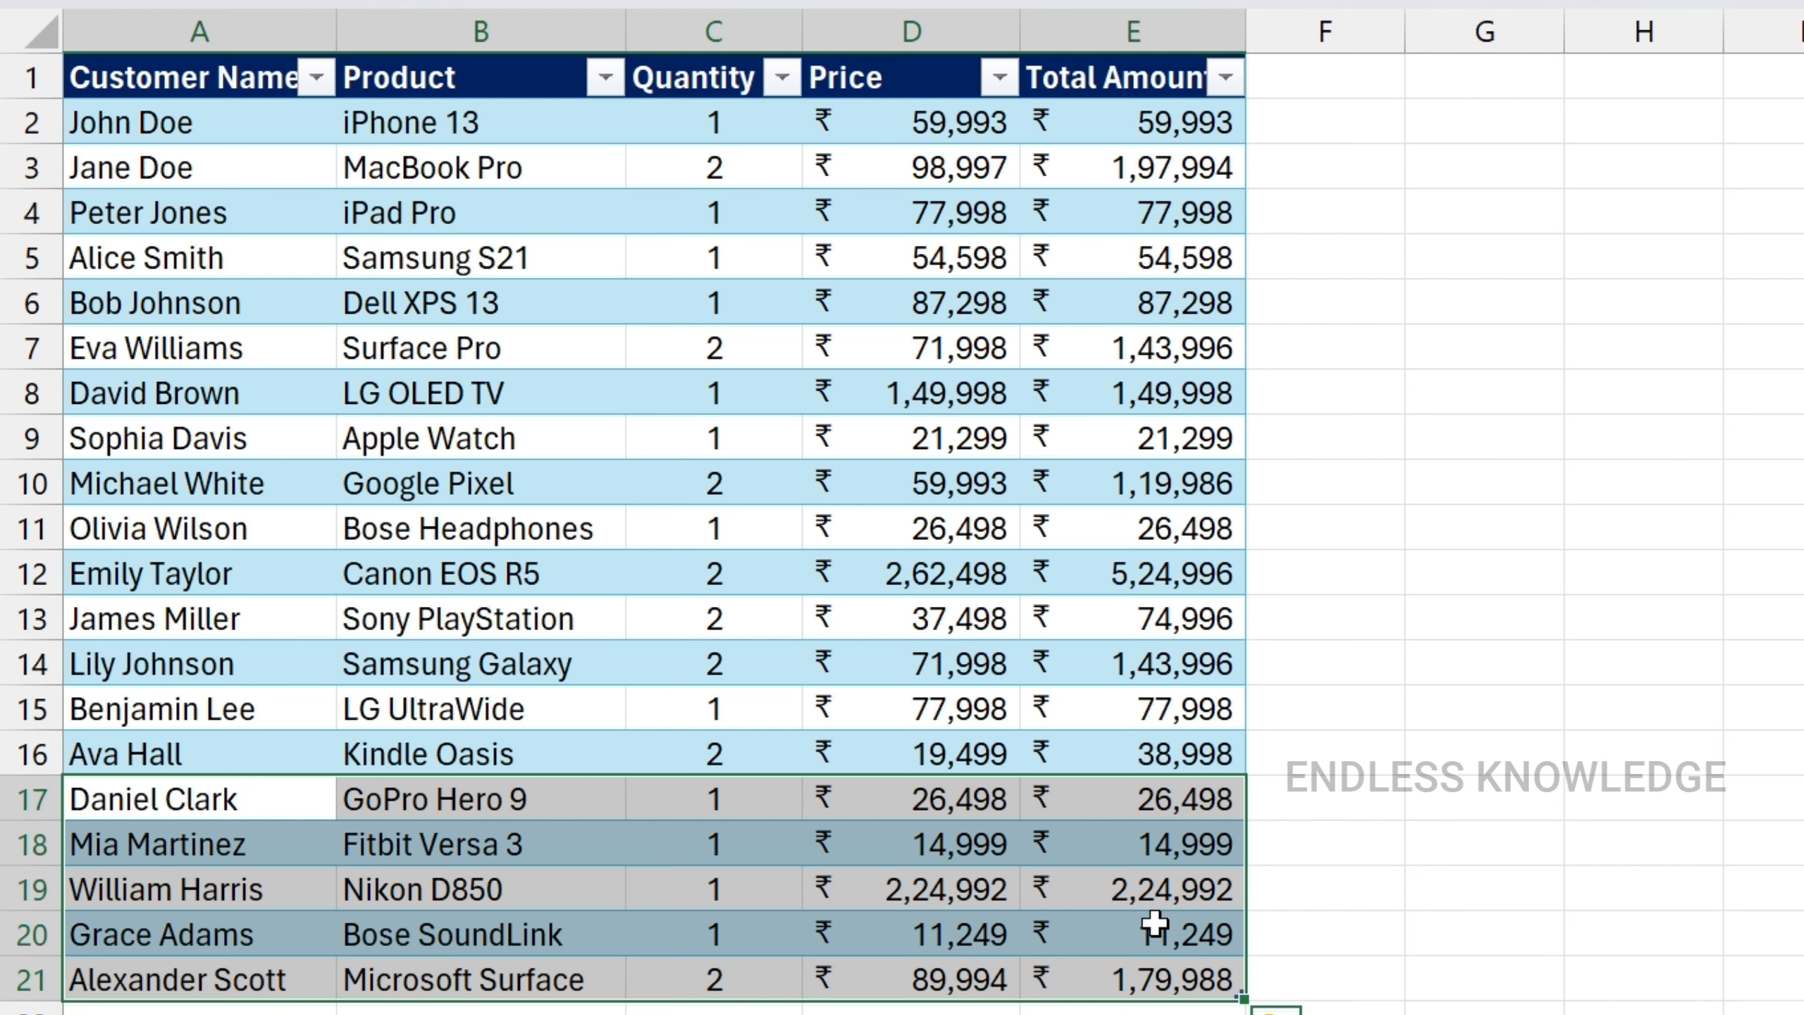
Begin a SUM formula in G3 with a nested TAKE function that uses the table data without headers as its array
{"action": "left_click", "coordinate": [1501, 183]}
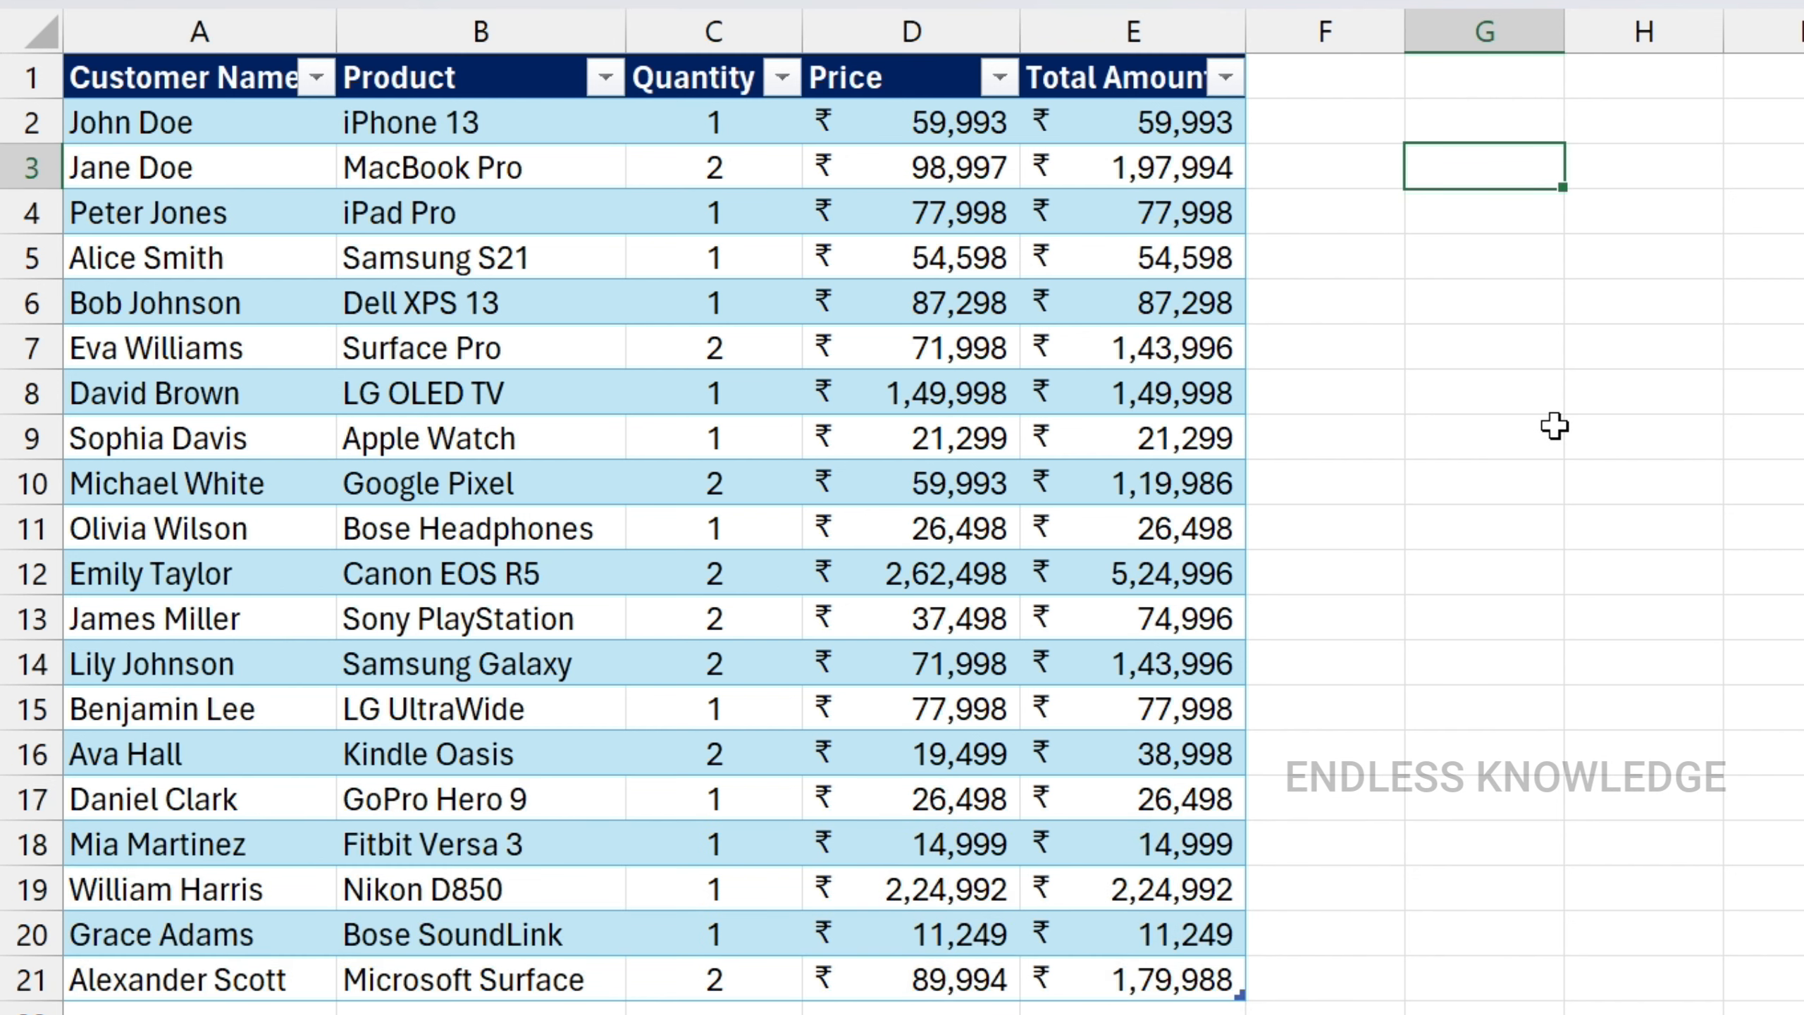
{"action": "type", "text": "=sum"}
{"action": "key", "text": "Tab"}
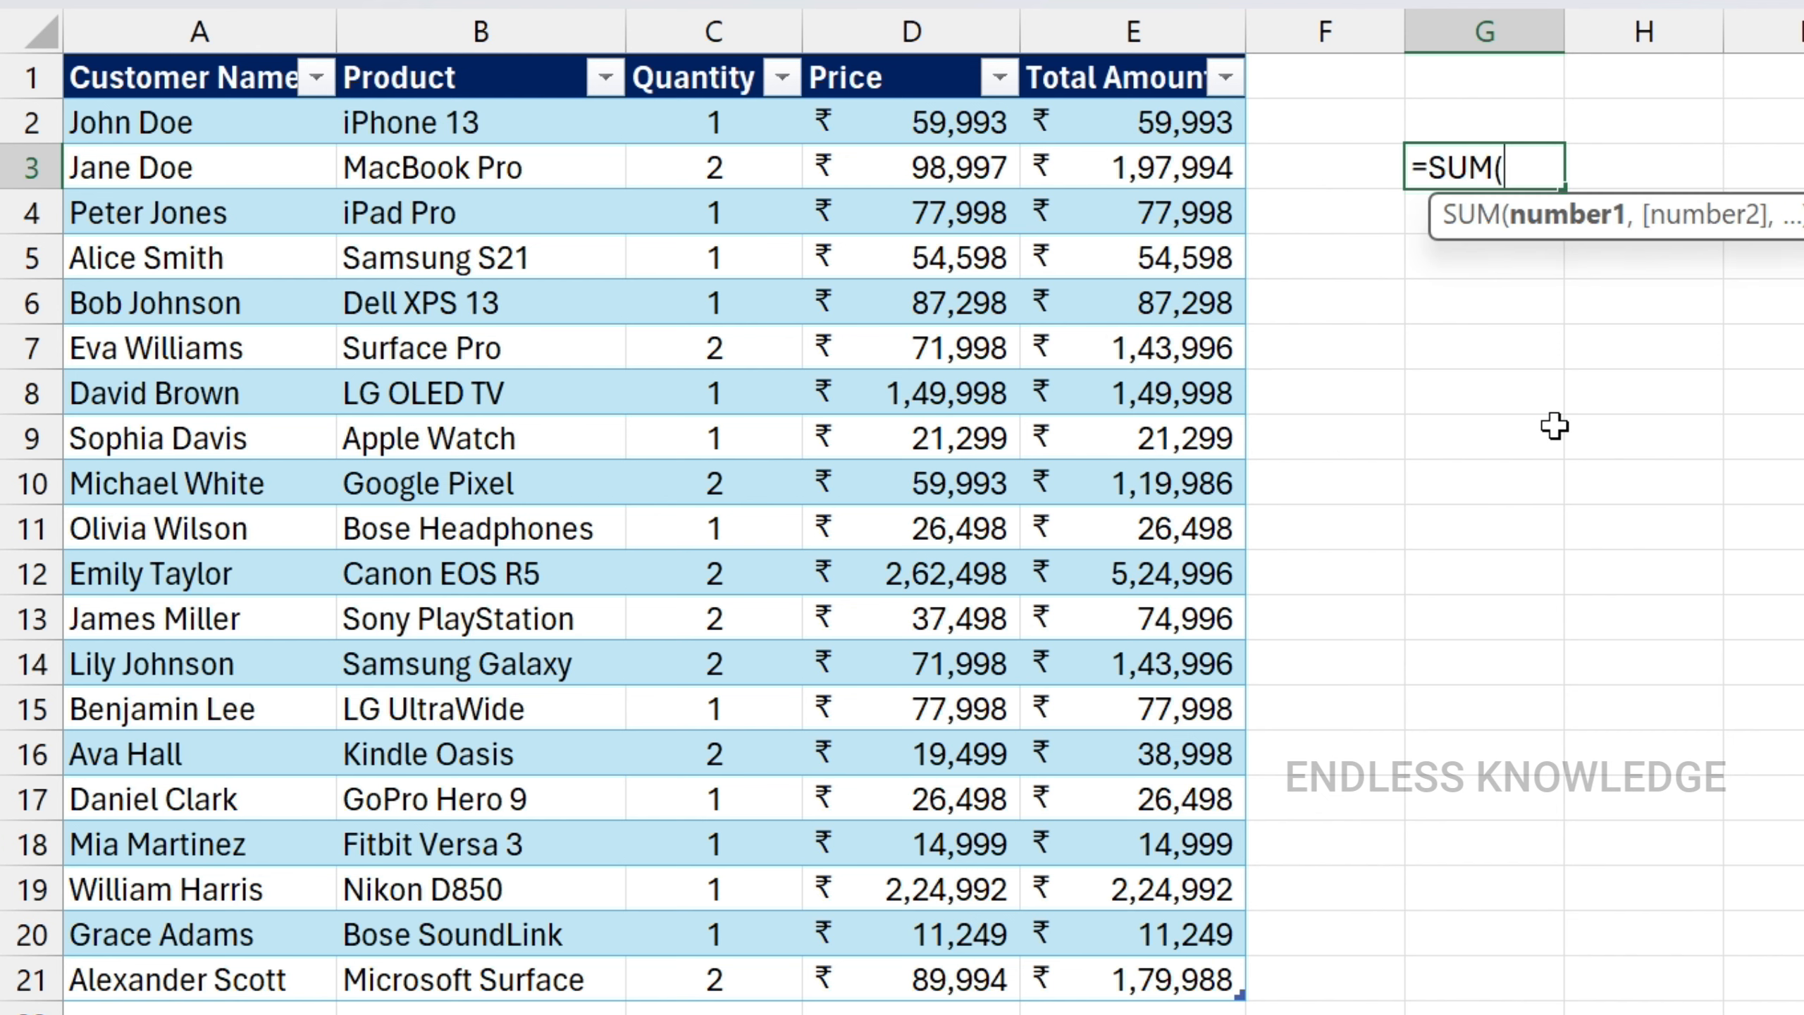
{"action": "type", "text": "take"}
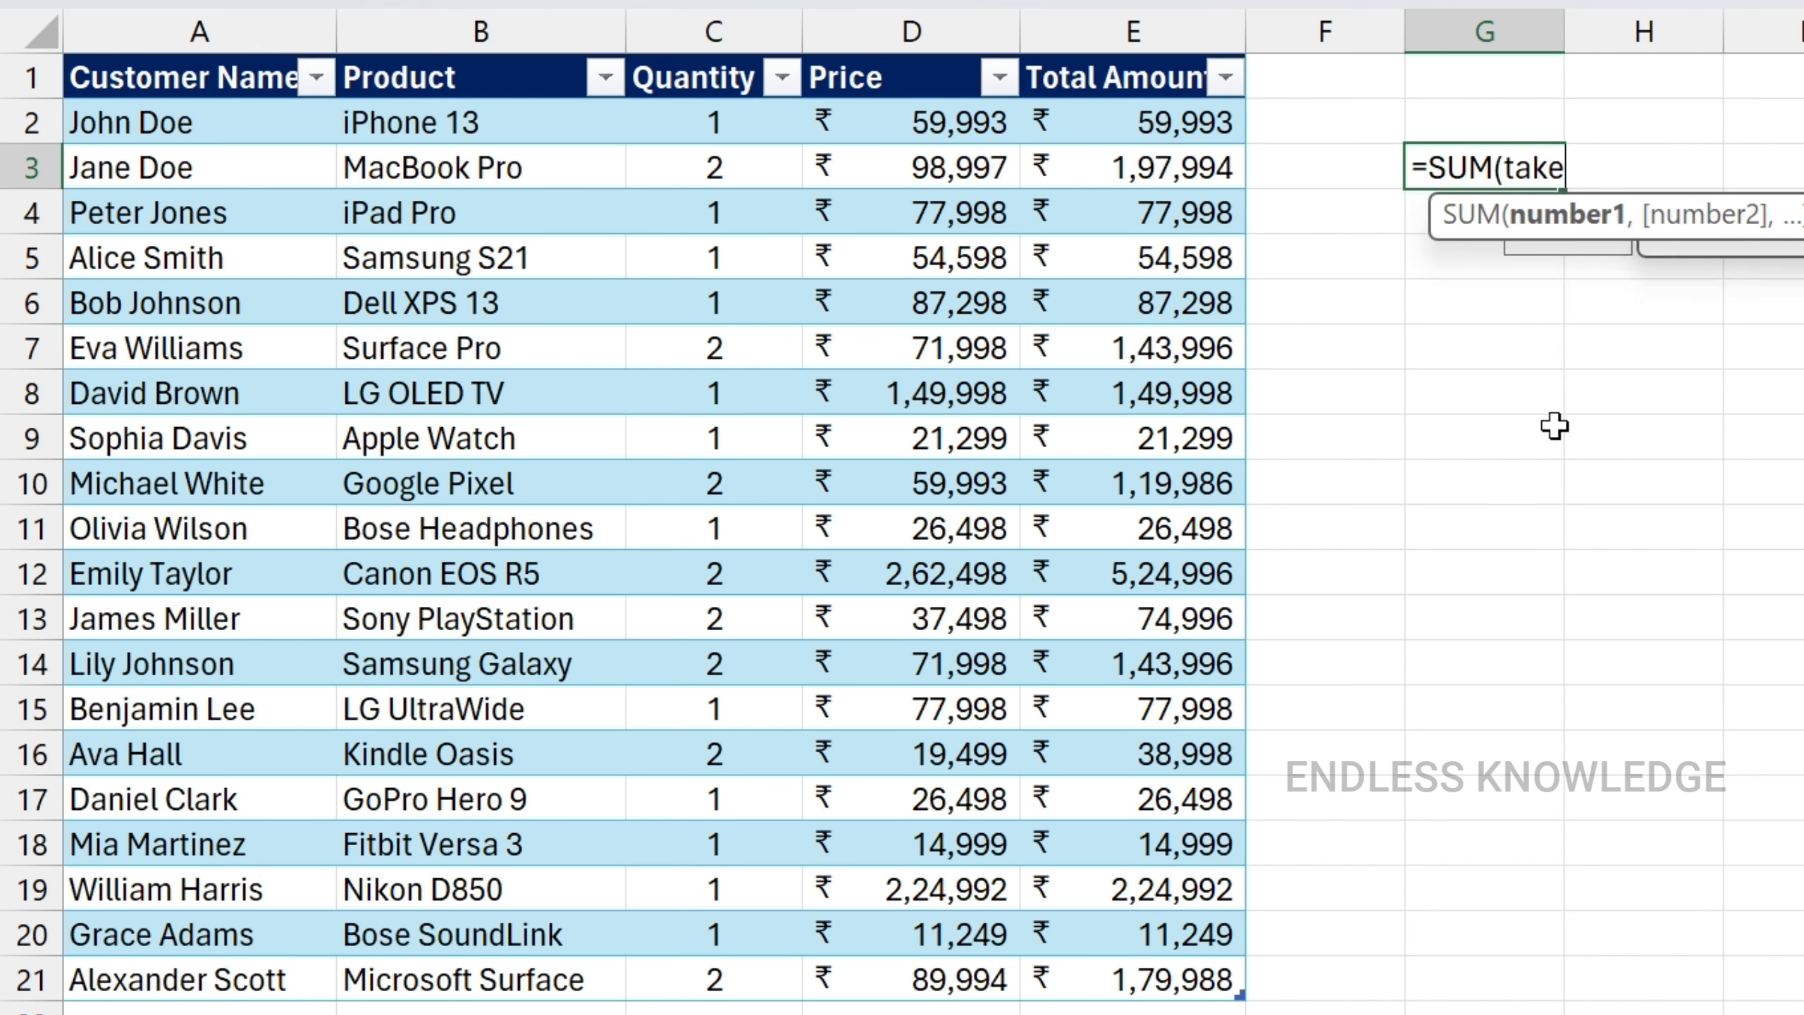
{"action": "key", "text": "Tab"}
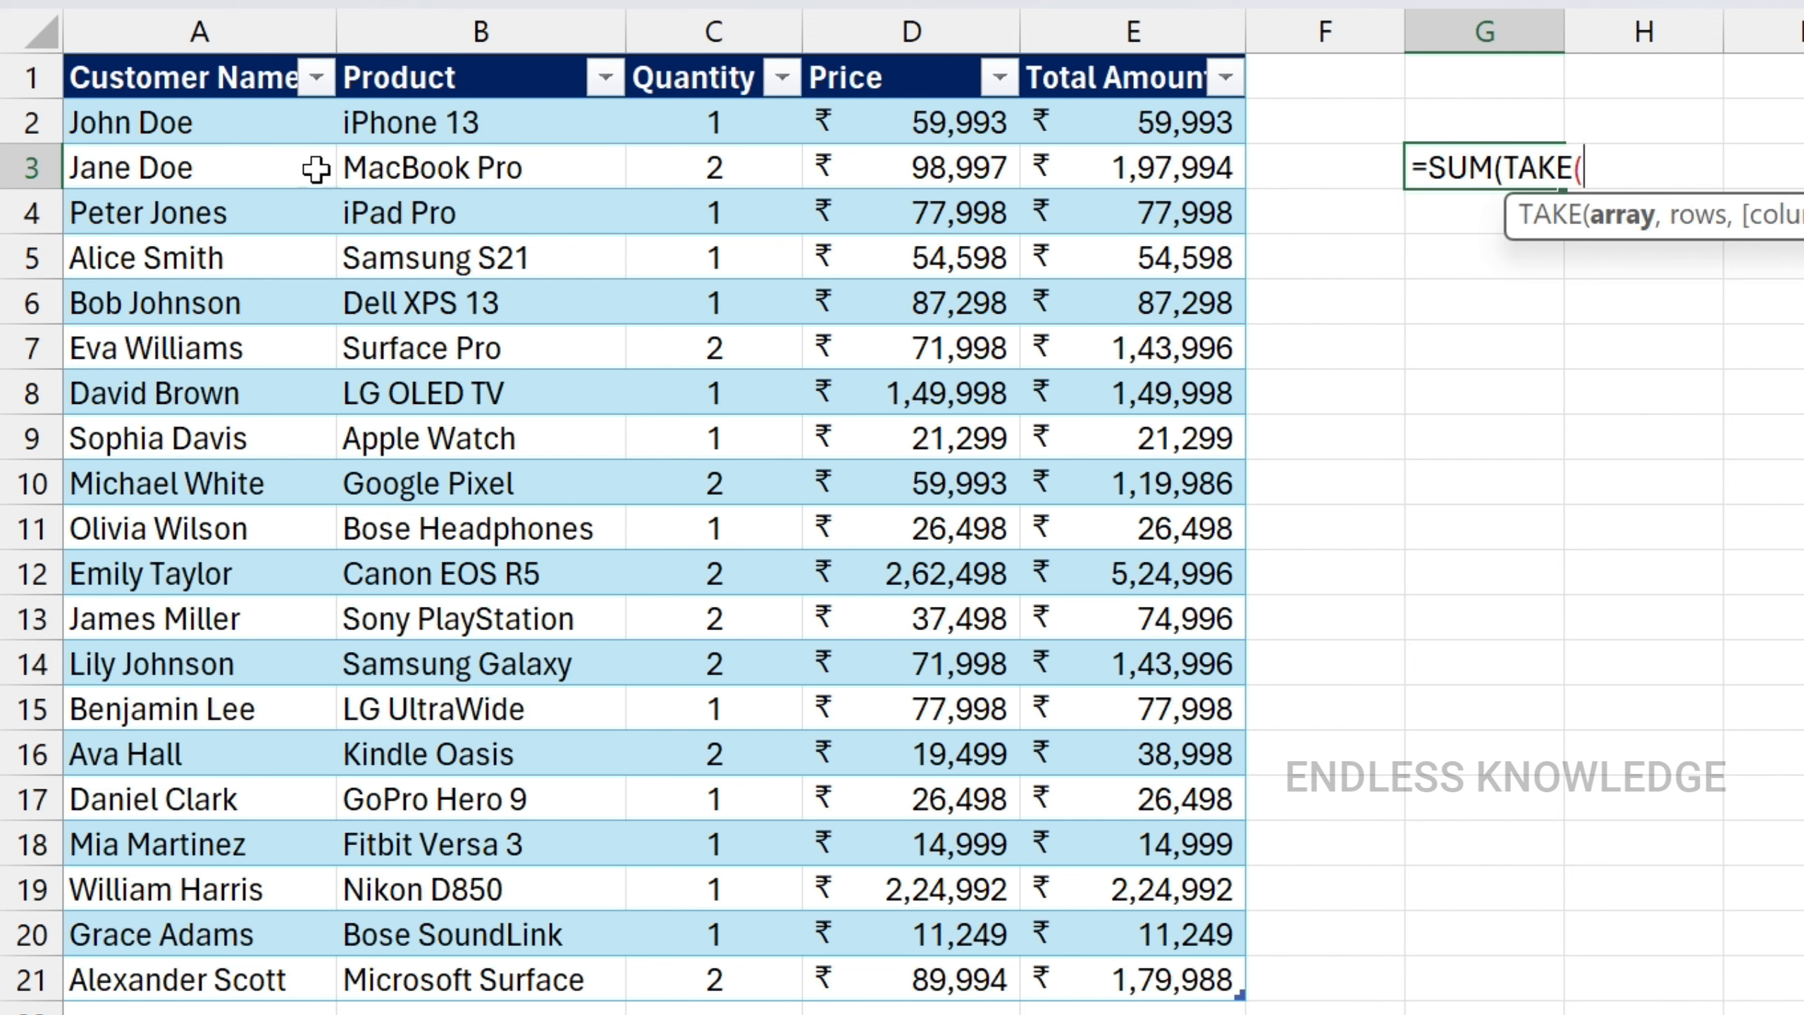
{"action": "left_click_drag", "start_coordinate": [114, 80], "coordinate": [1181, 966]}
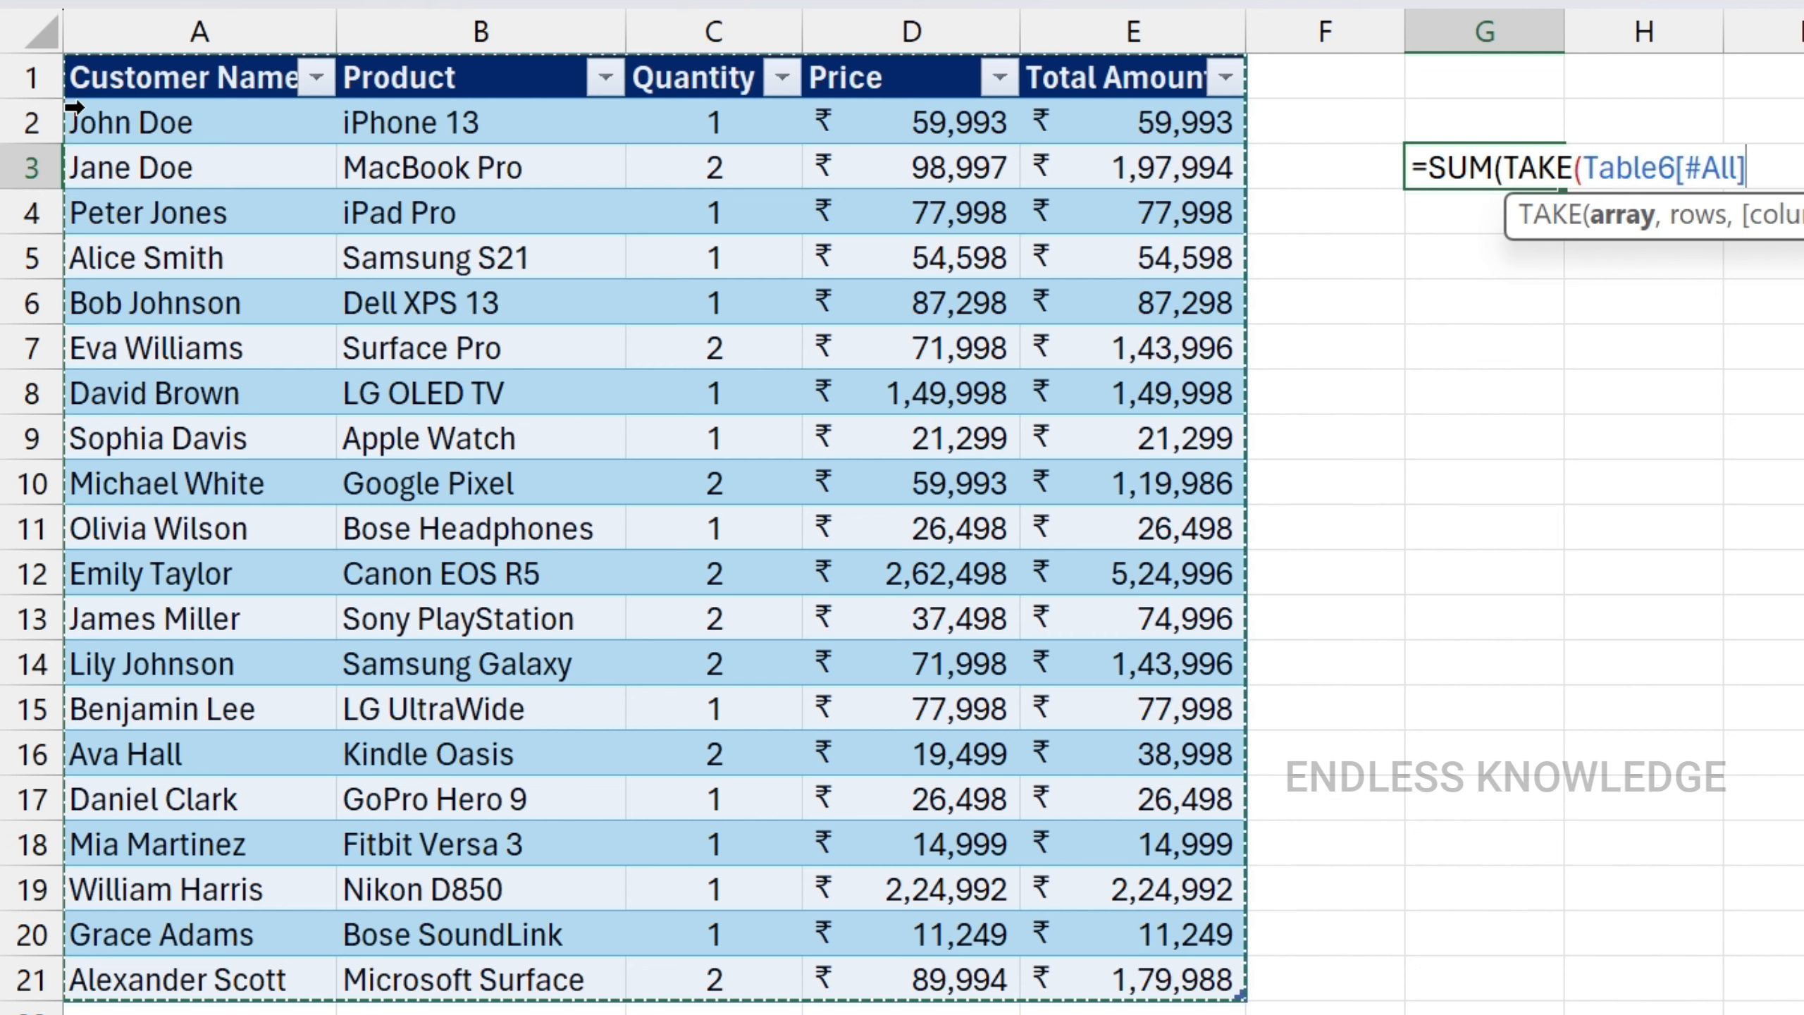
{"action": "left_click_drag", "start_coordinate": [89, 117], "coordinate": [1162, 987]}
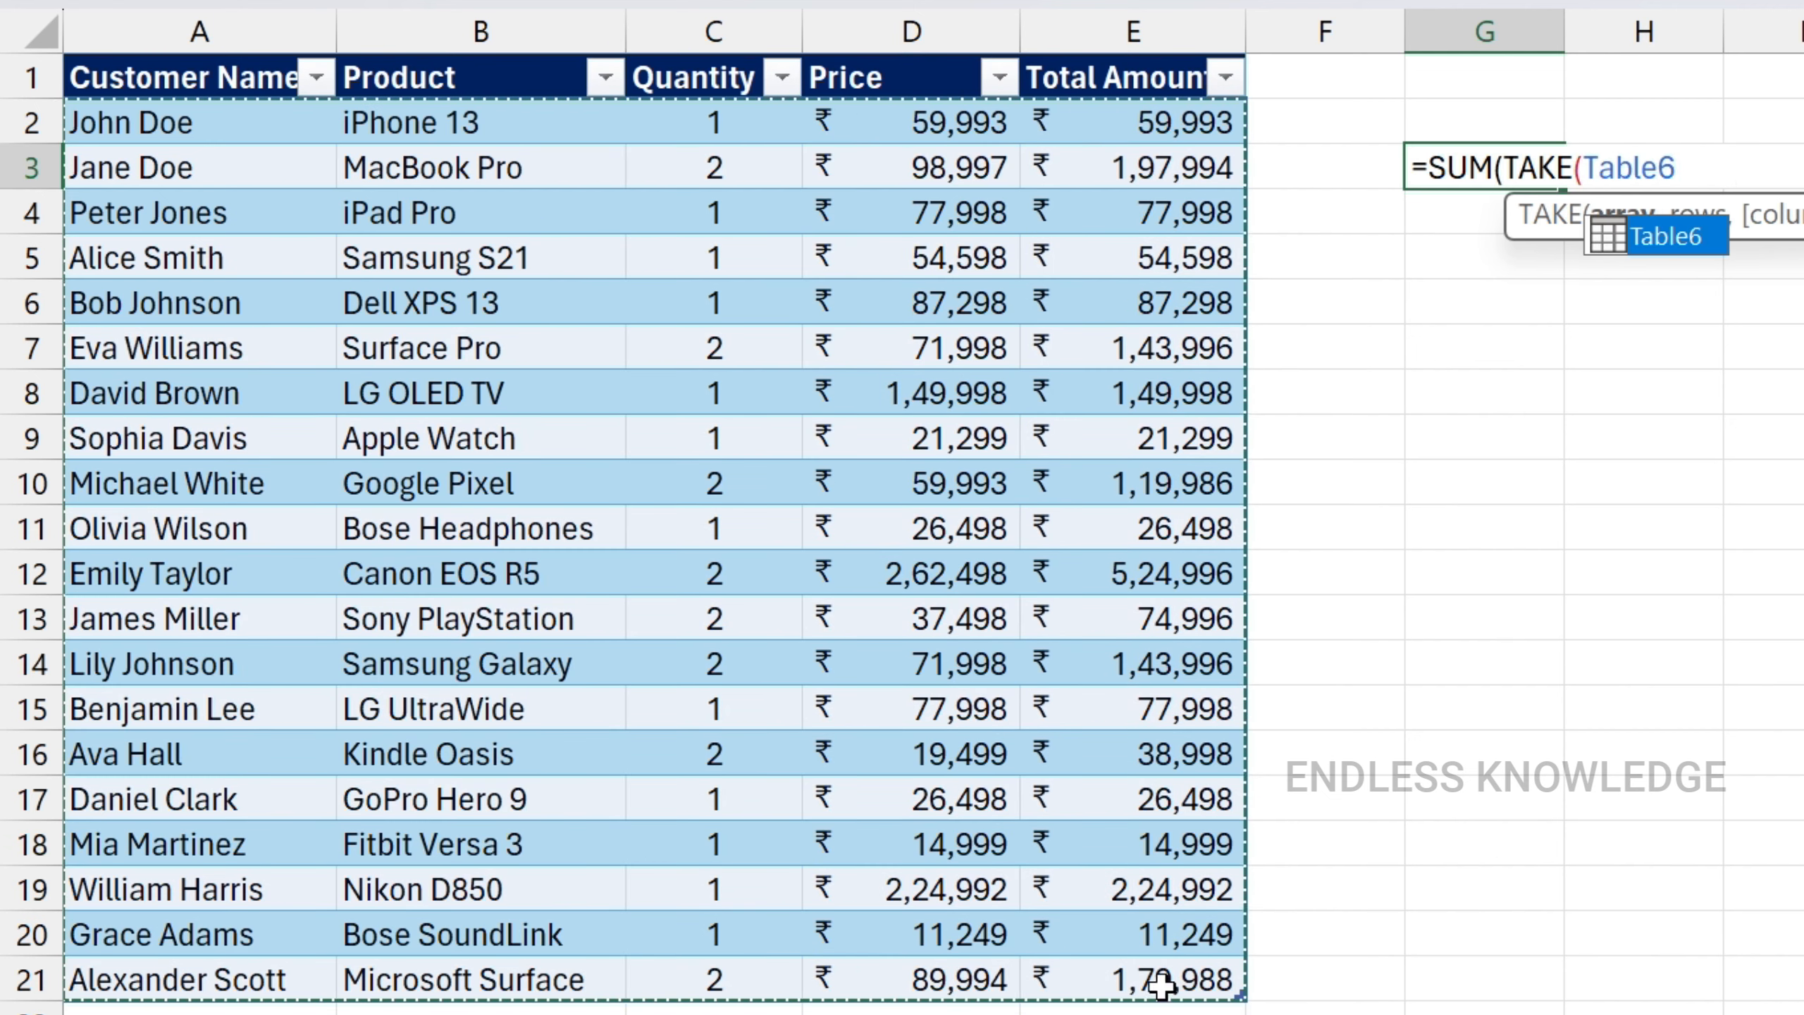
Set the TAKE rows to -5 and columns to -1, enter the formula, and check it against the last five Total Amount cells
{"action": "type", "text": ","}
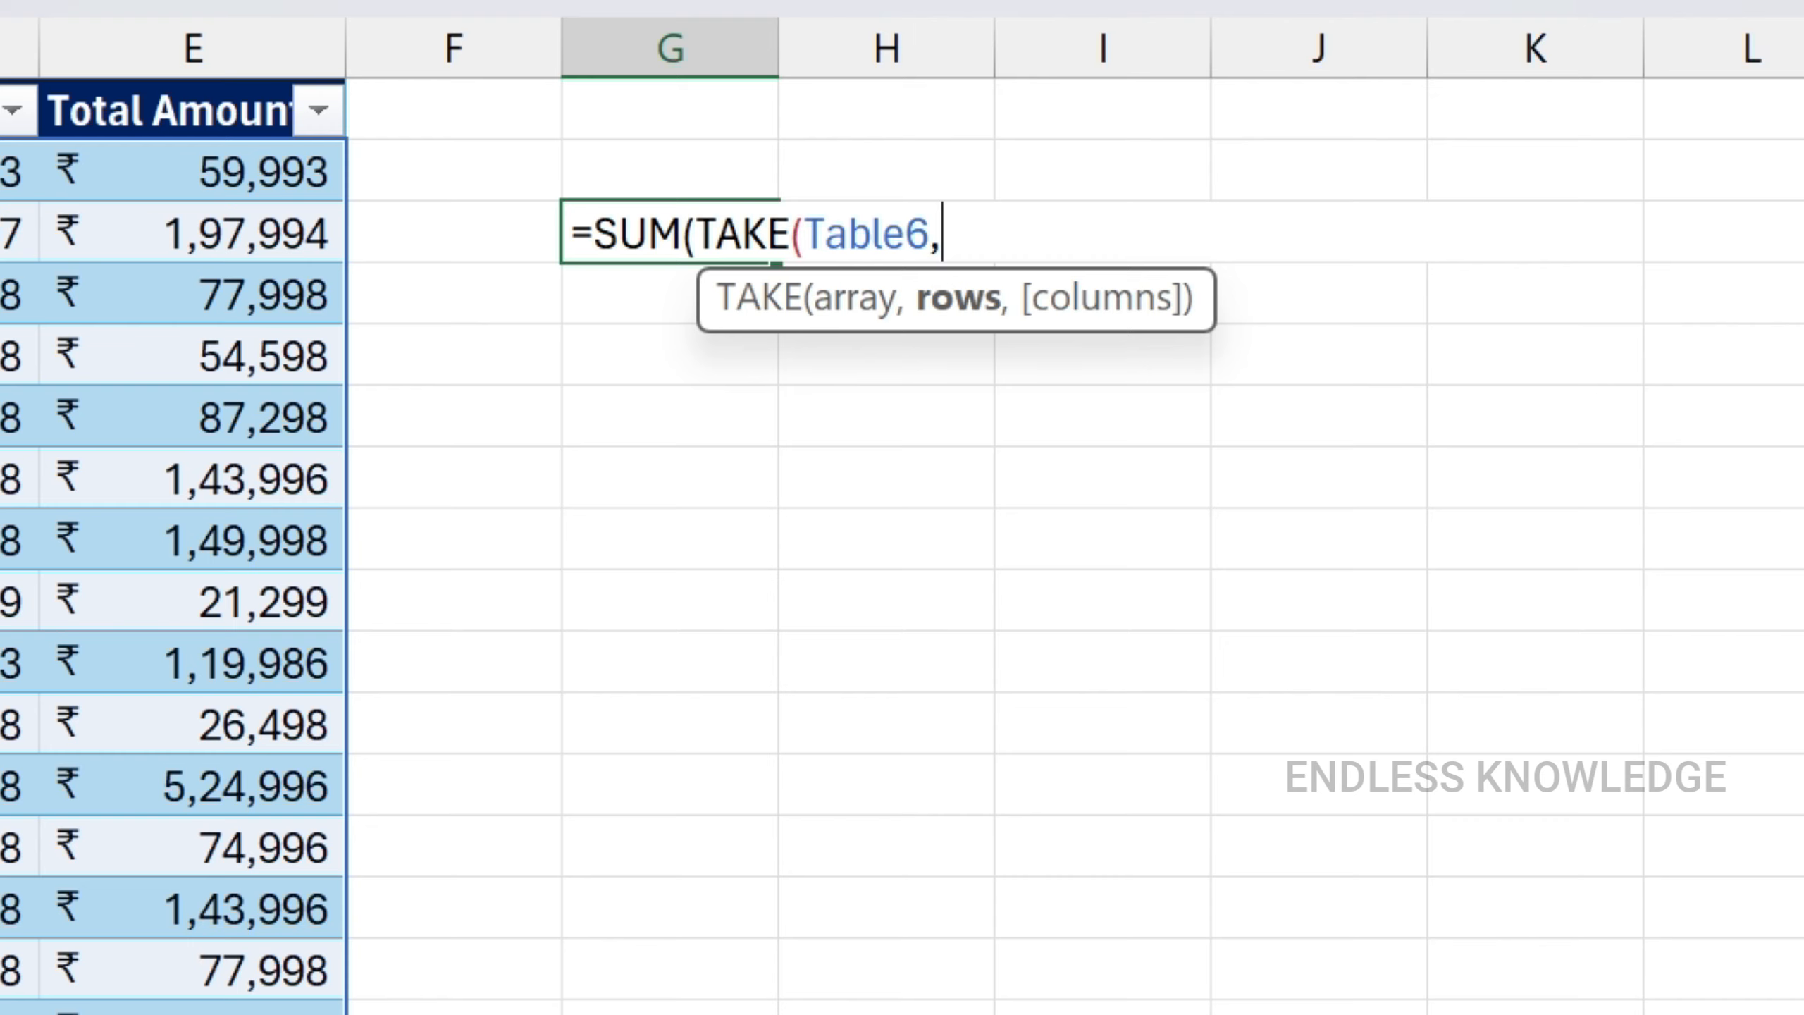
{"action": "type", "text": "-5"}
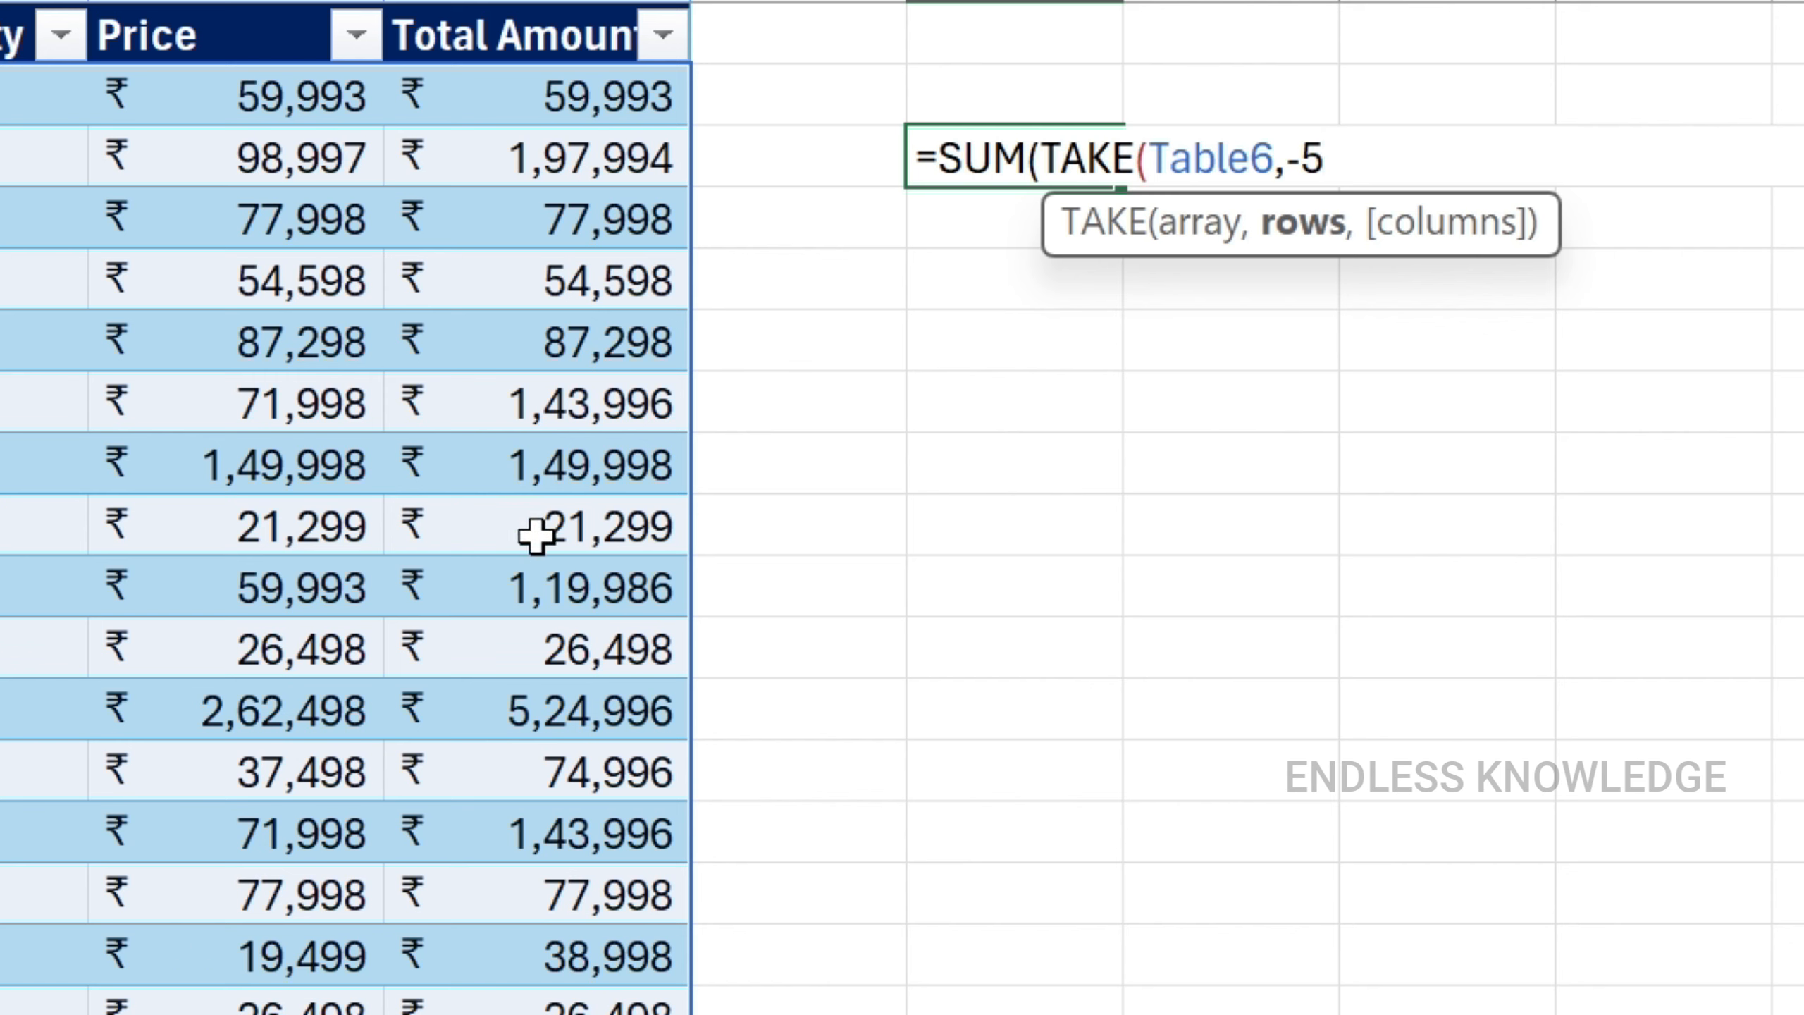
{"action": "type", "text": ","}
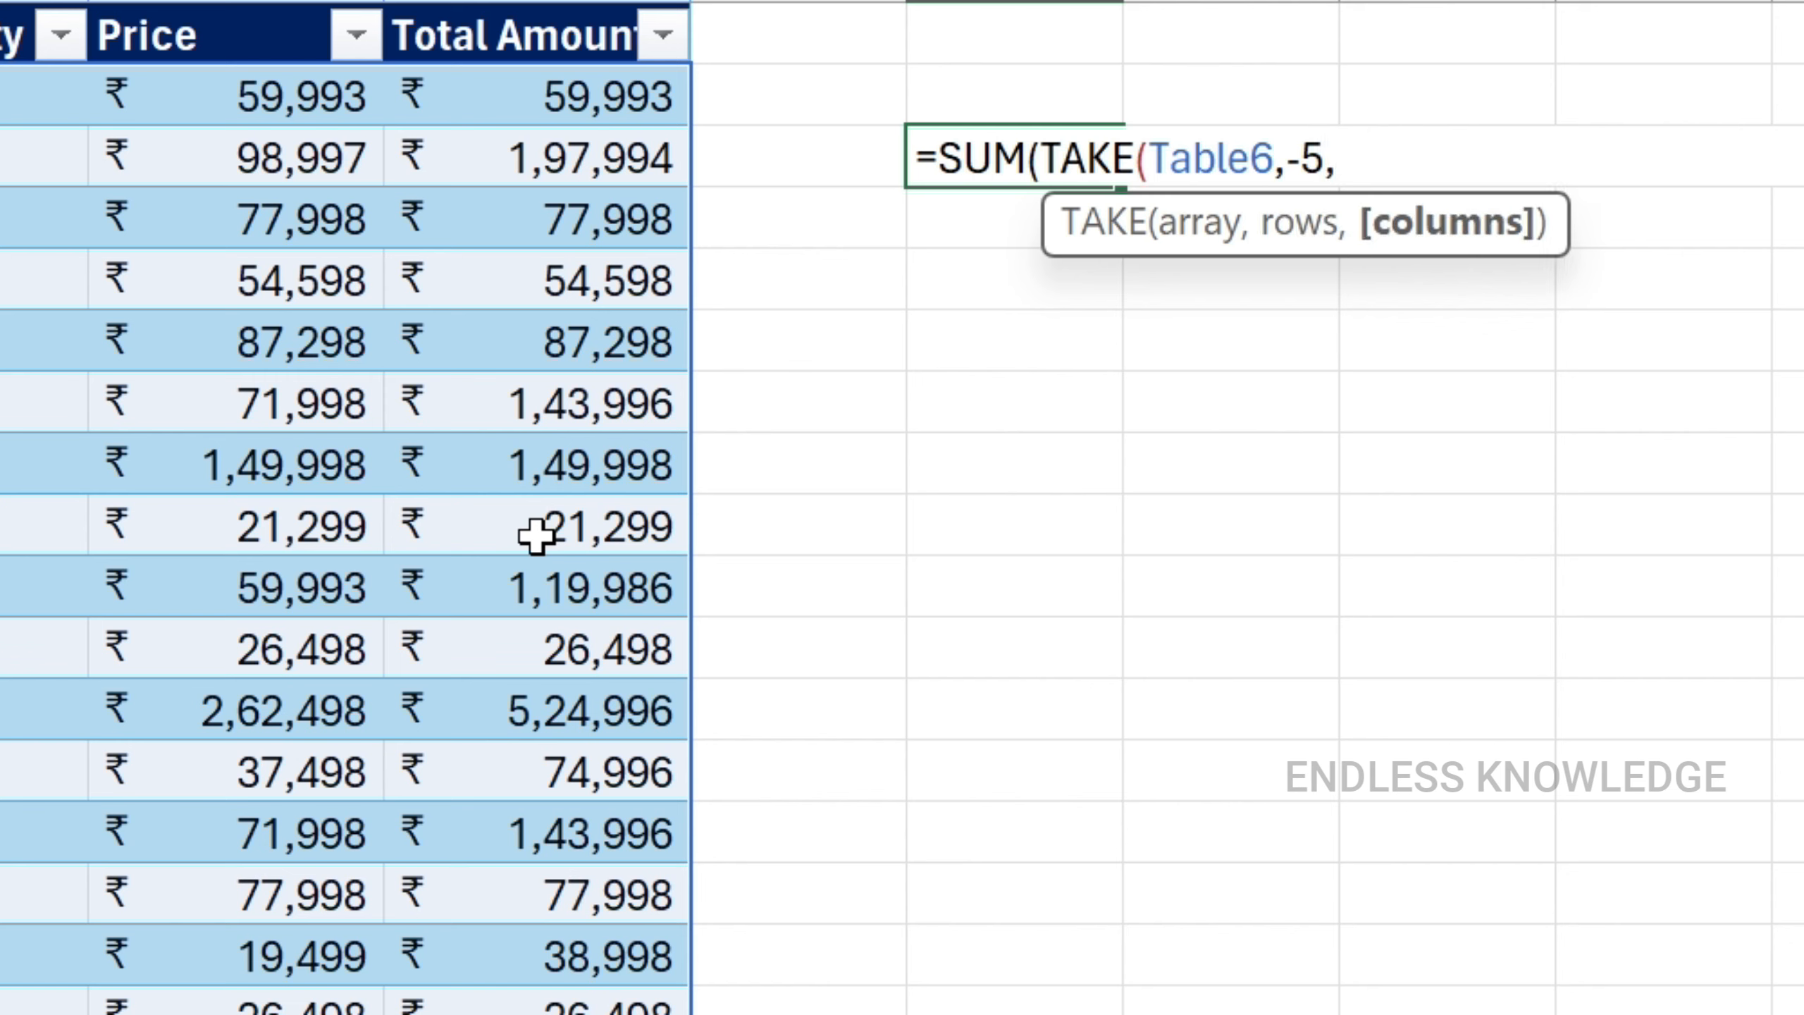
{"action": "type", "text": "-1))"}
{"action": "key", "text": "Return"}
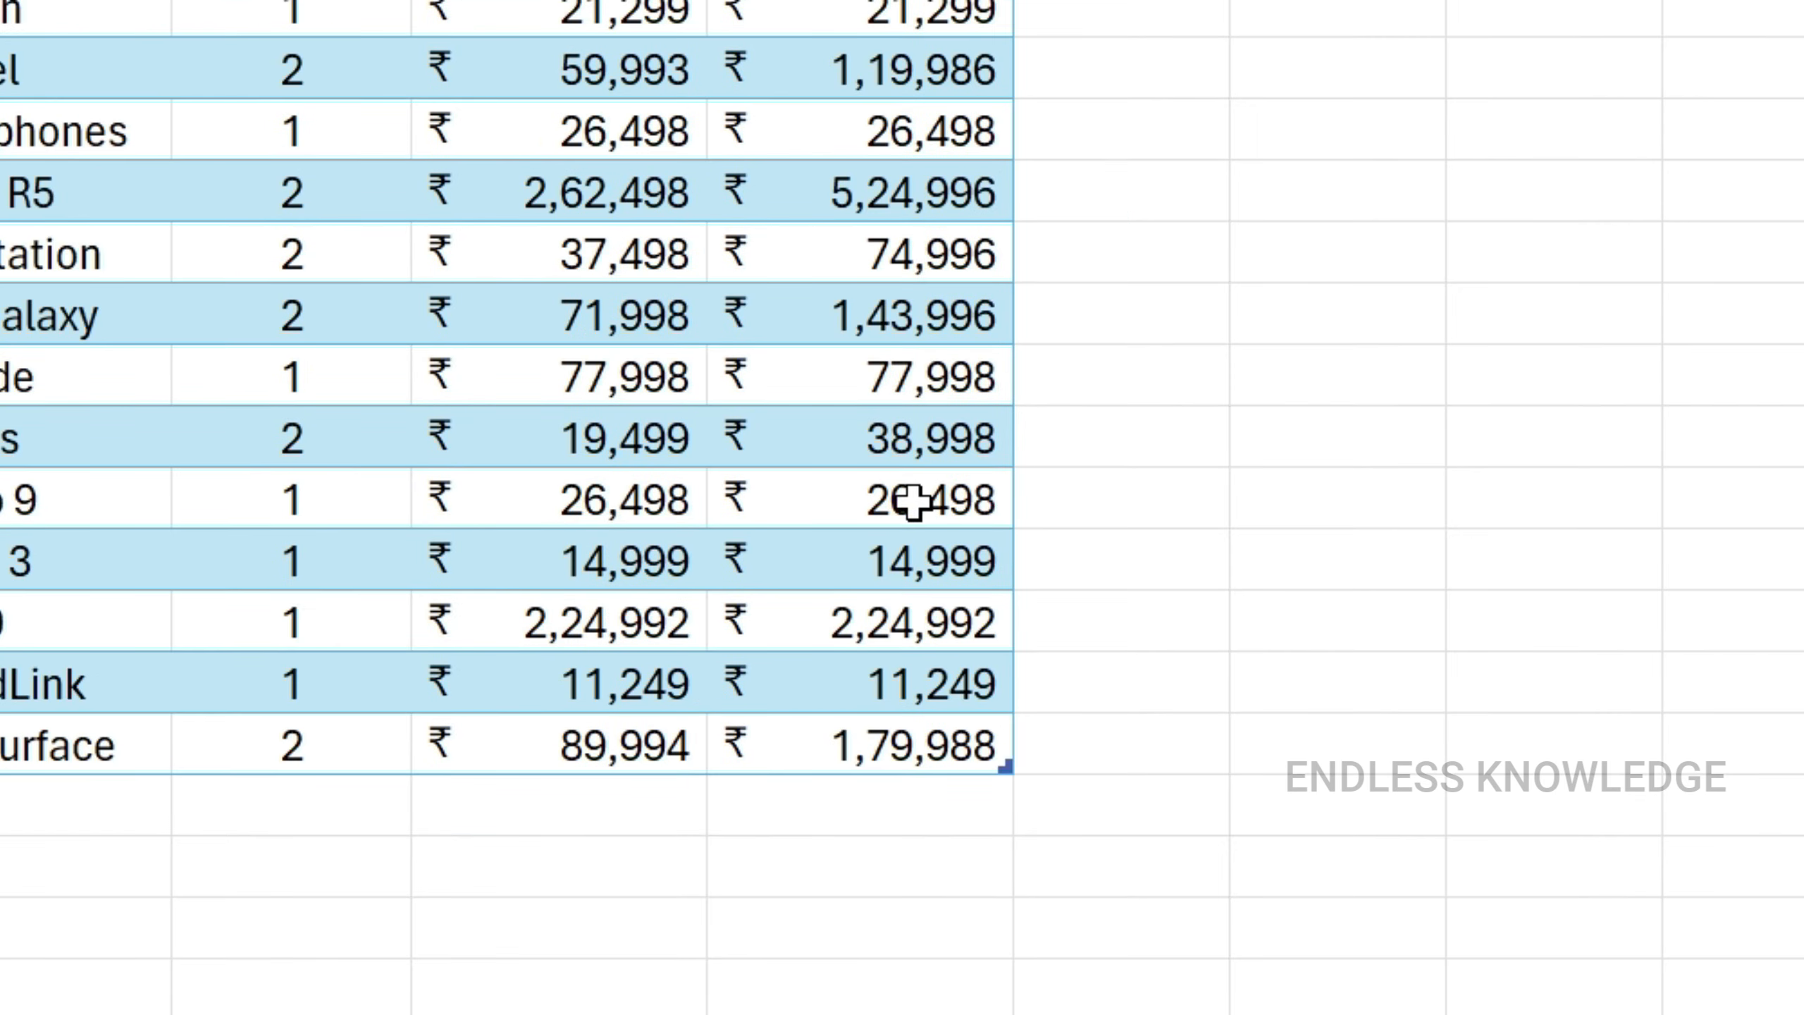
{"action": "left_click_drag", "start_coordinate": [907, 501], "coordinate": [911, 747]}
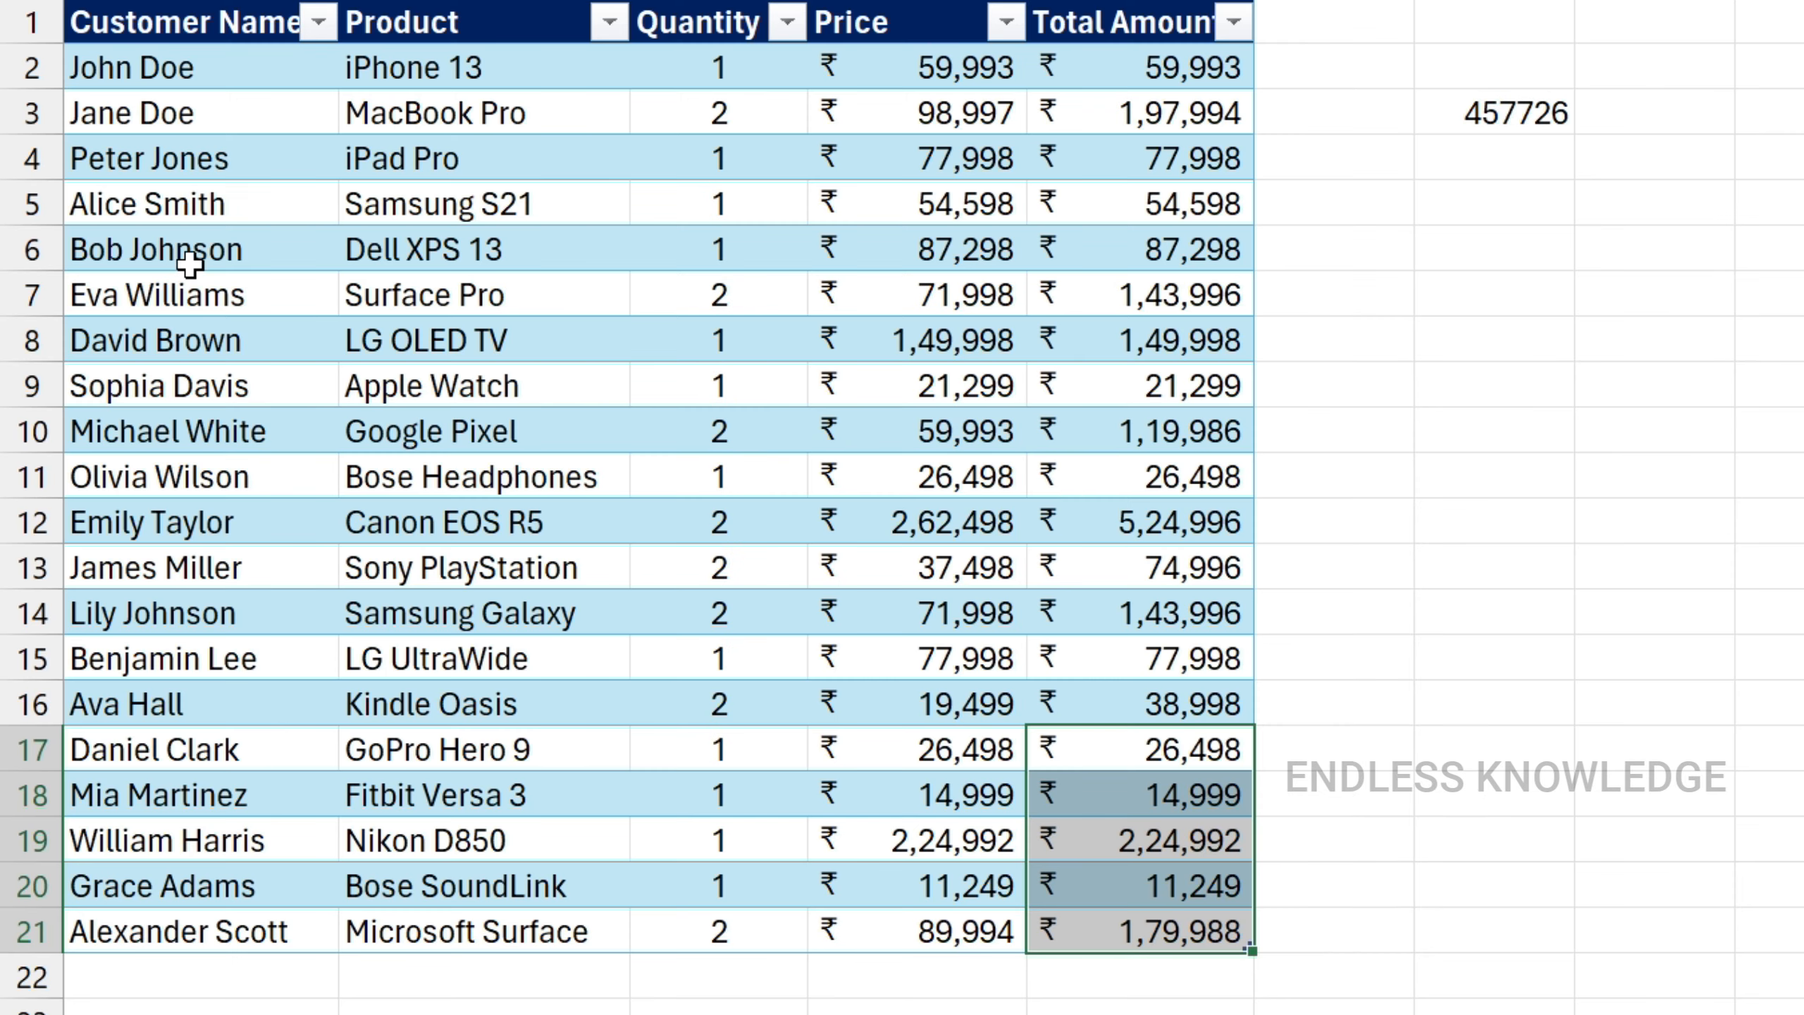
Append a copy of rows A6:E12 below the table at A22 and open the SUM formula in G3 for review
{"action": "left_click_drag", "start_coordinate": [124, 246], "coordinate": [1196, 506]}
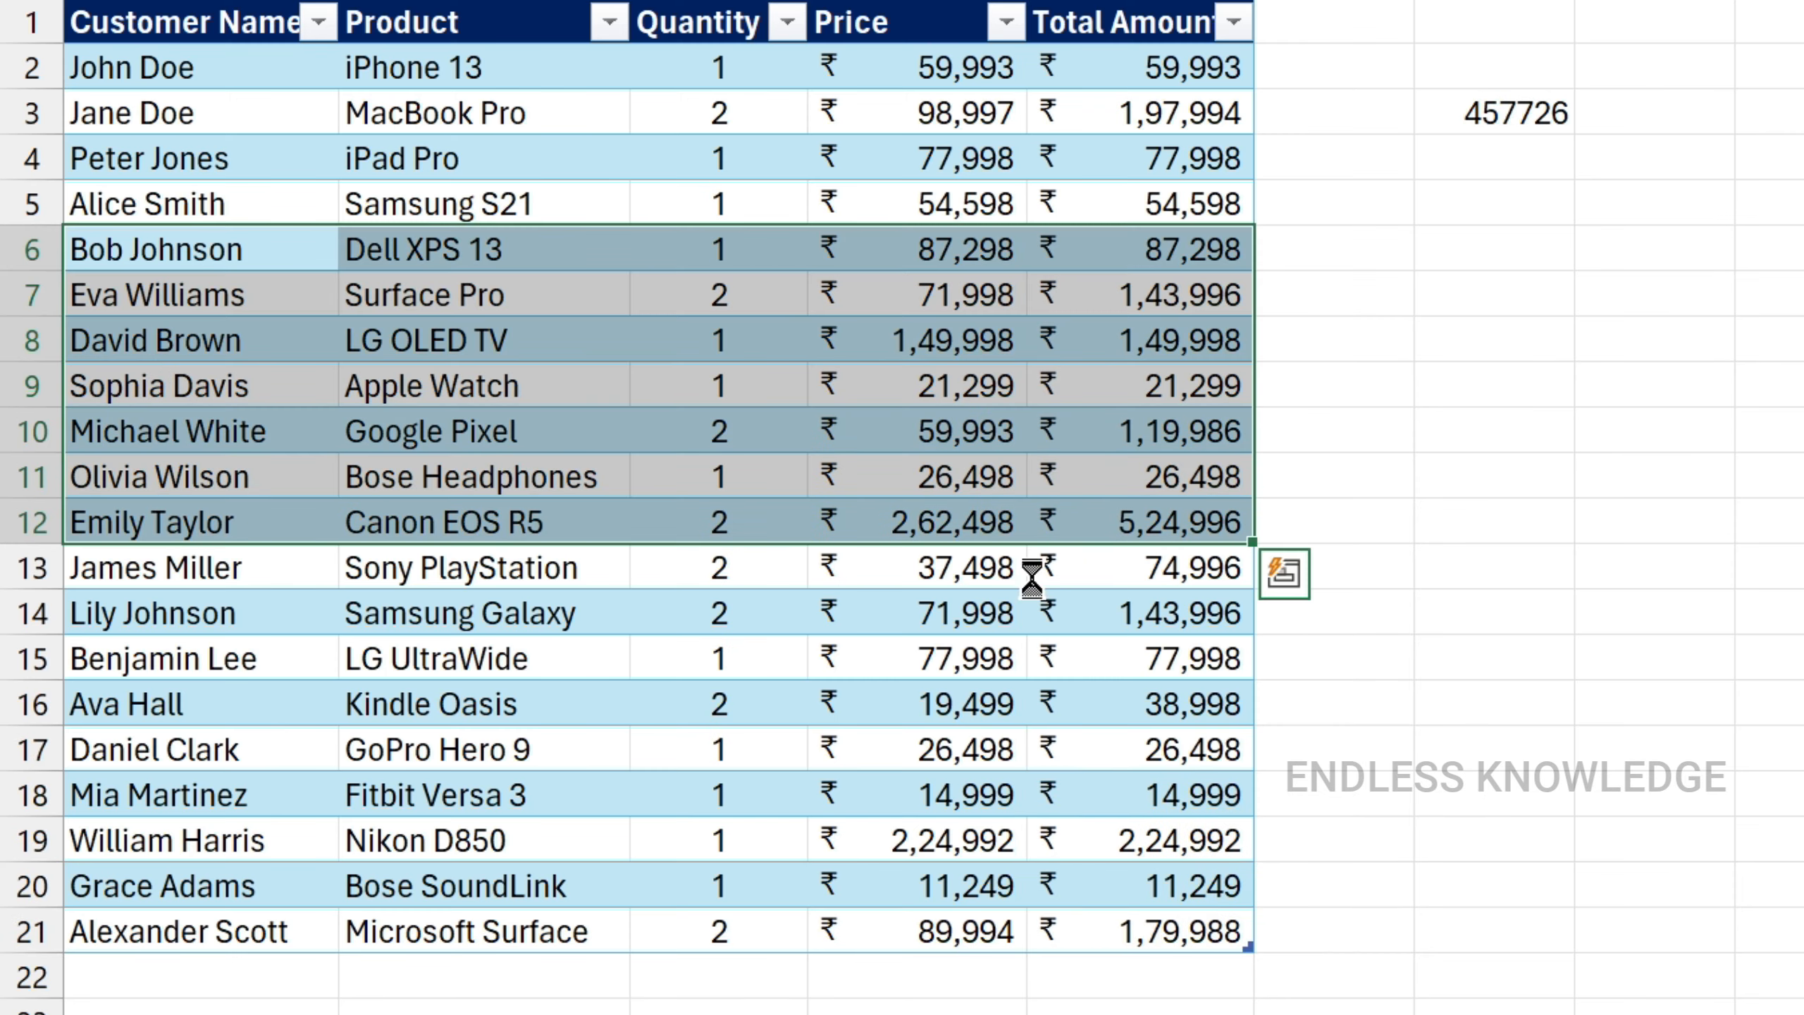
{"action": "key", "text": "ctrl+c"}
{"action": "left_click", "coordinate": [177, 959]}
{"action": "key", "text": "ctrl+v"}
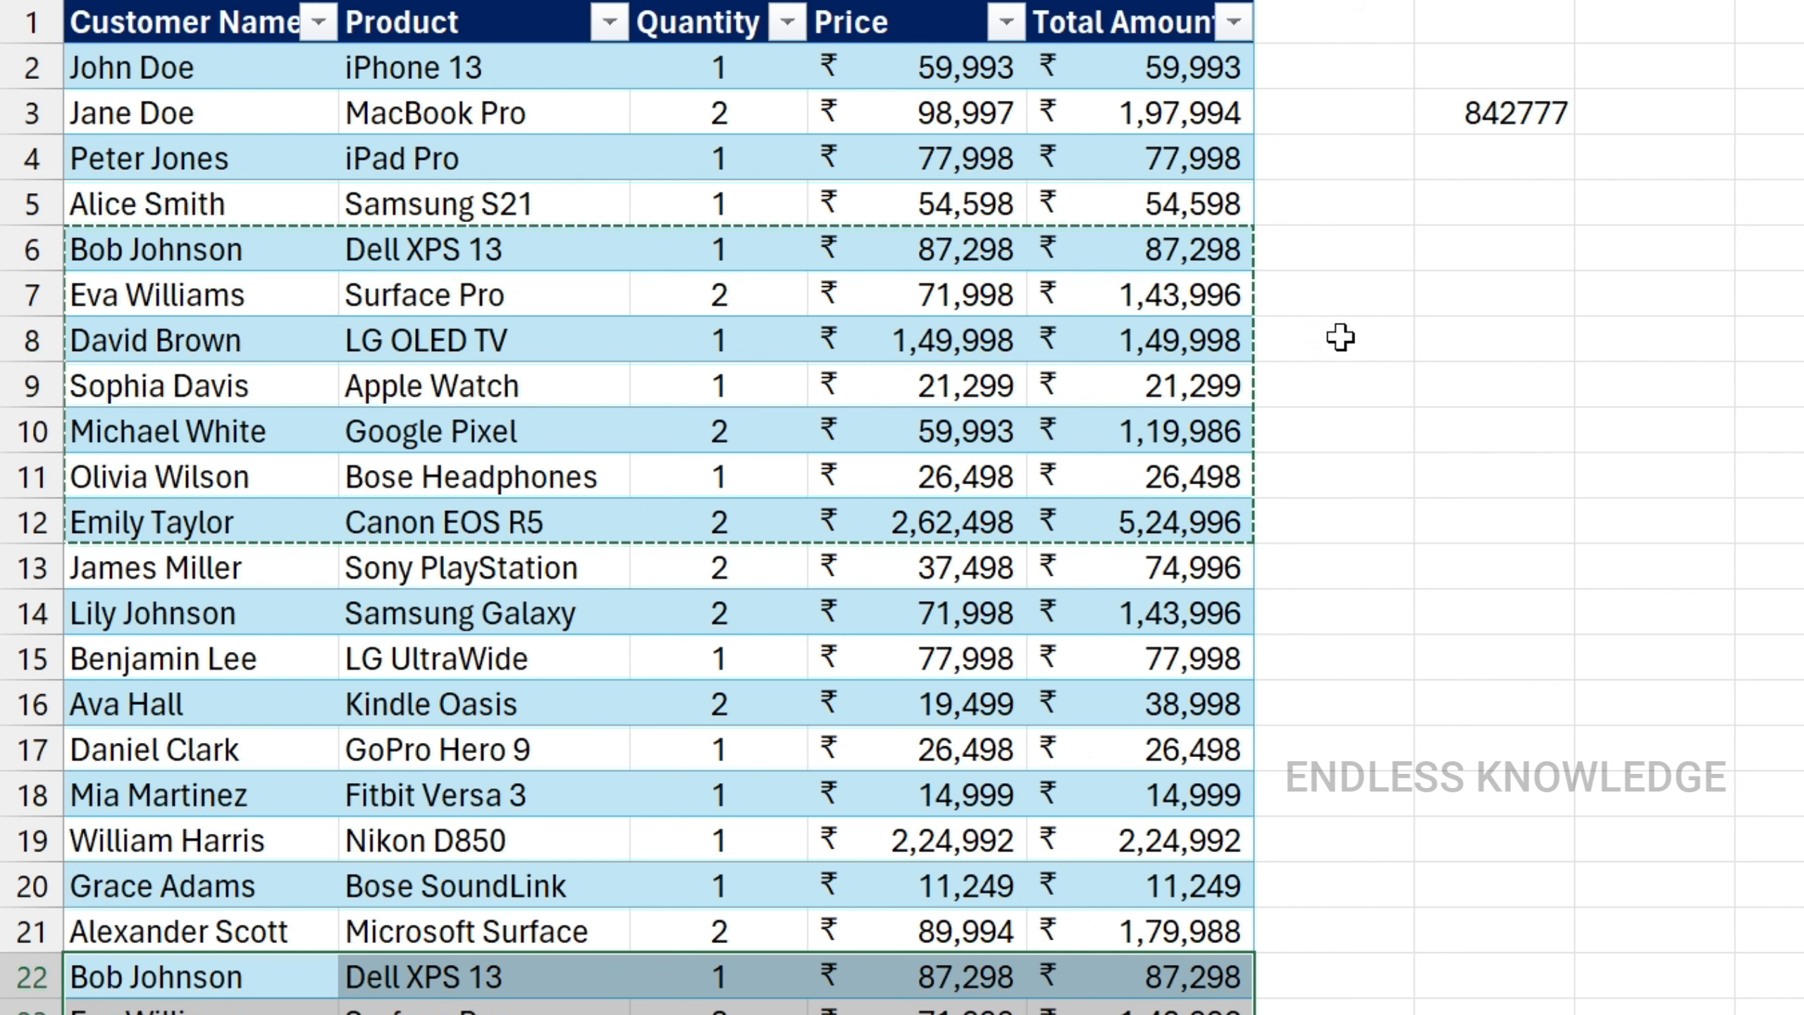
{"action": "left_click", "coordinate": [1514, 114]}
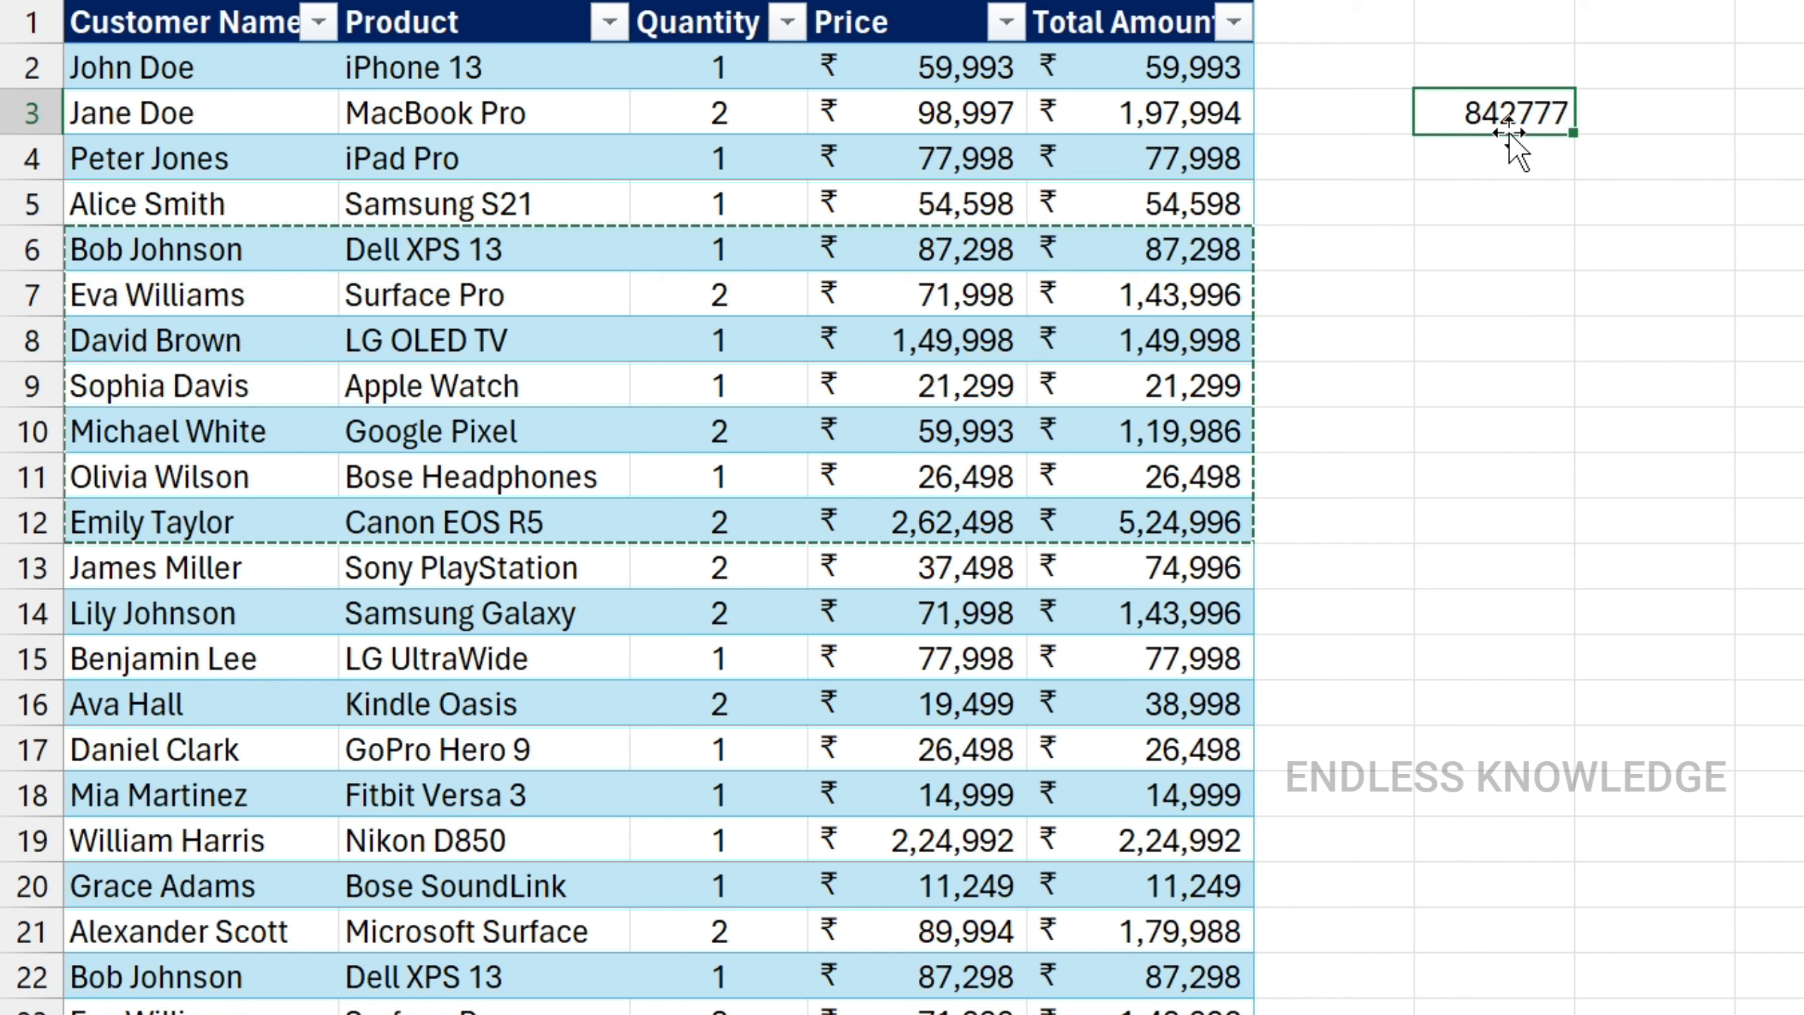
{"action": "double_click", "coordinate": [1504, 117]}
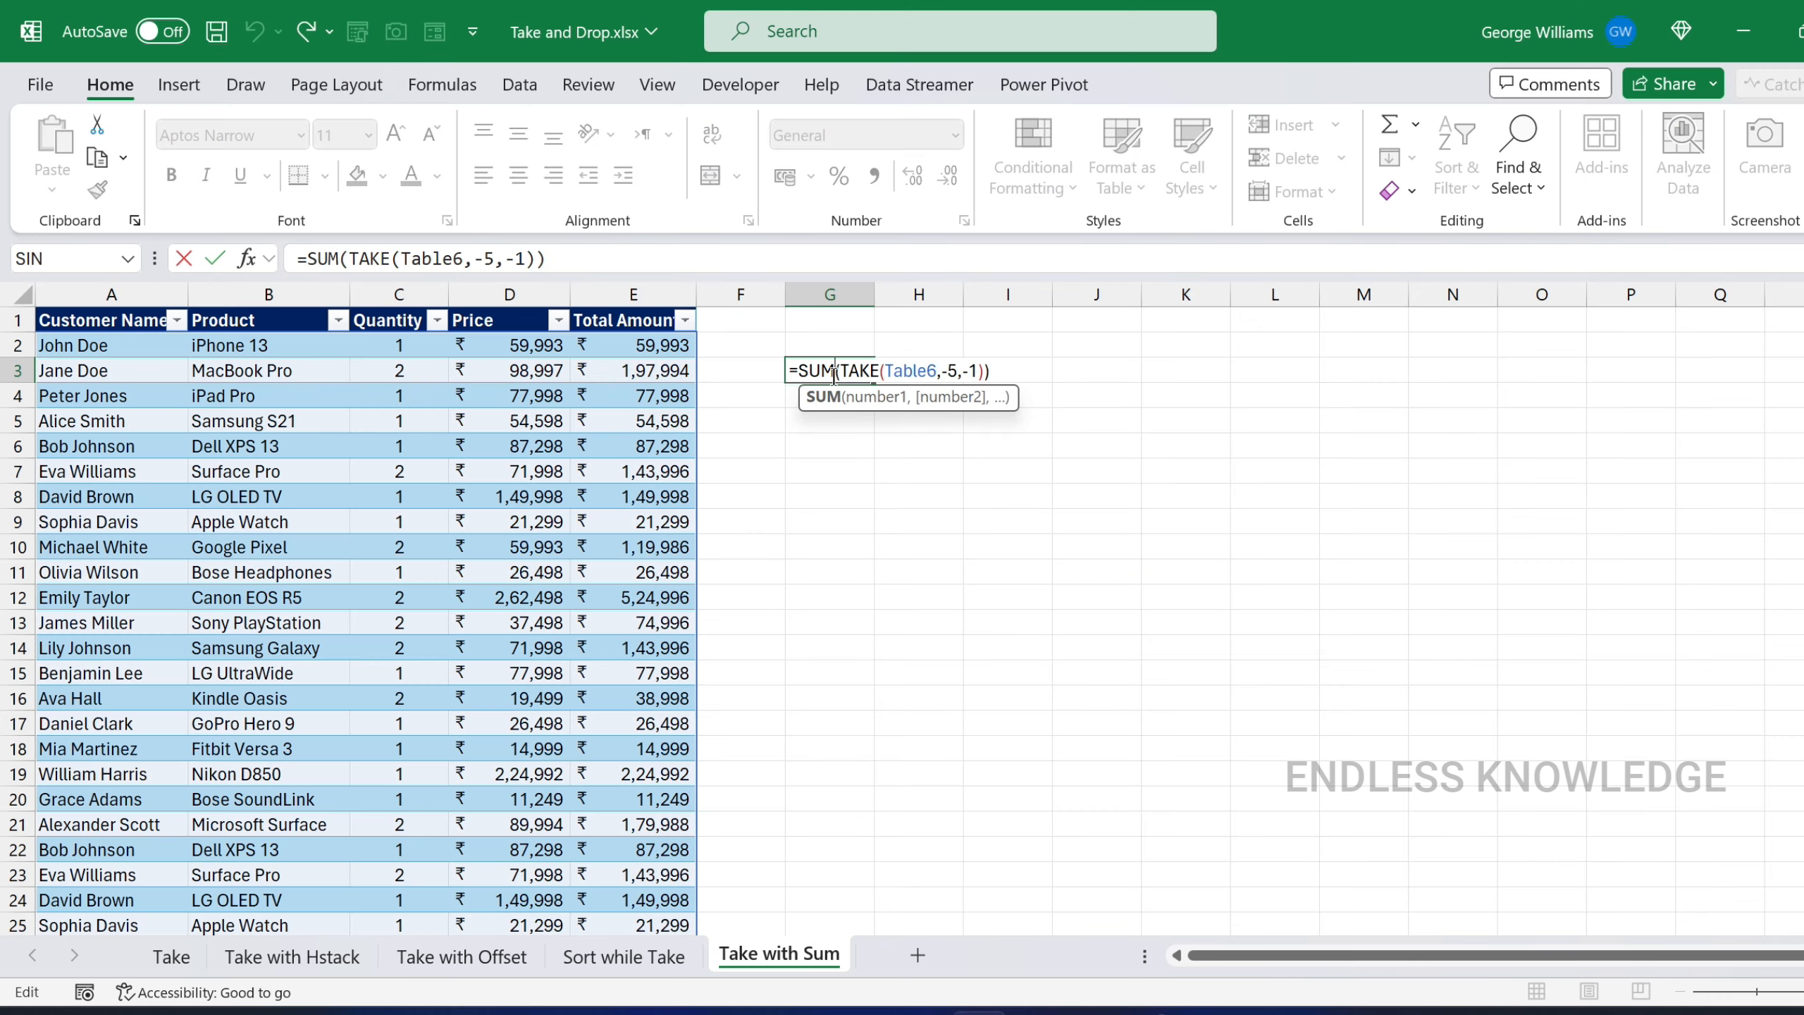